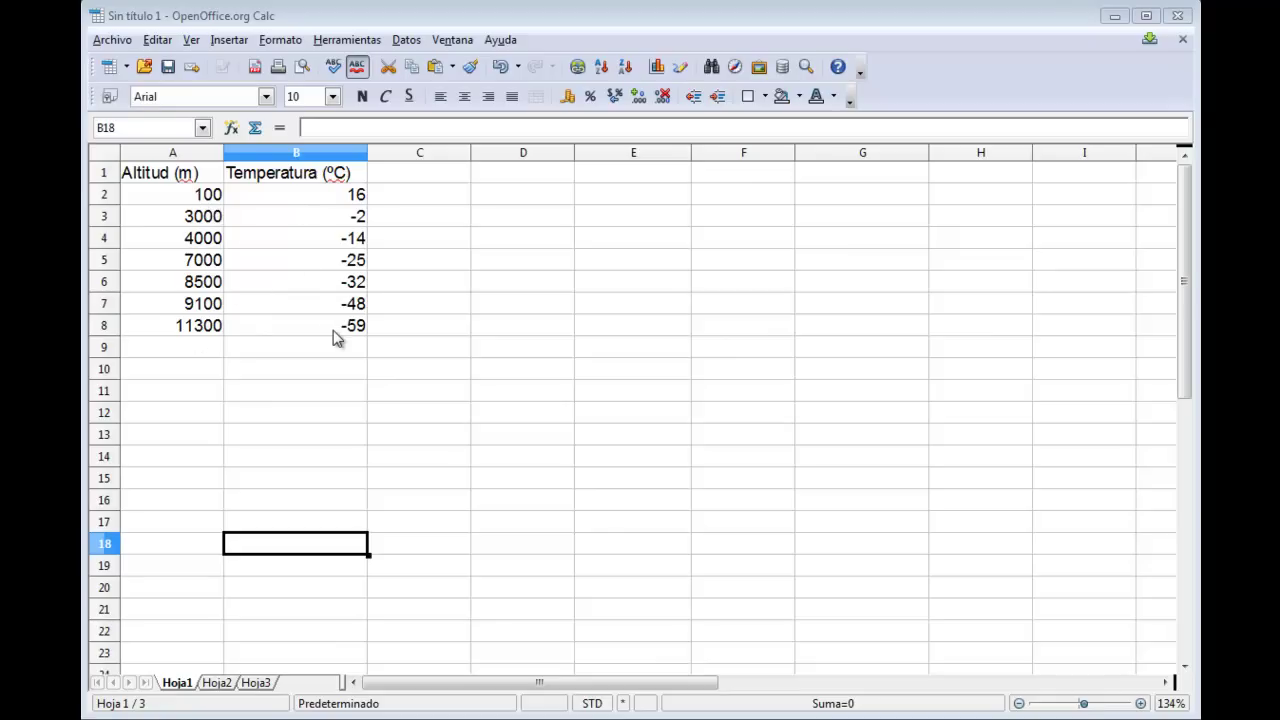
- Enter a PROMEDIO formula in cell A10 that averages the altitudes in A2:A8
{"action": "left_click", "coordinate": [205, 371]}
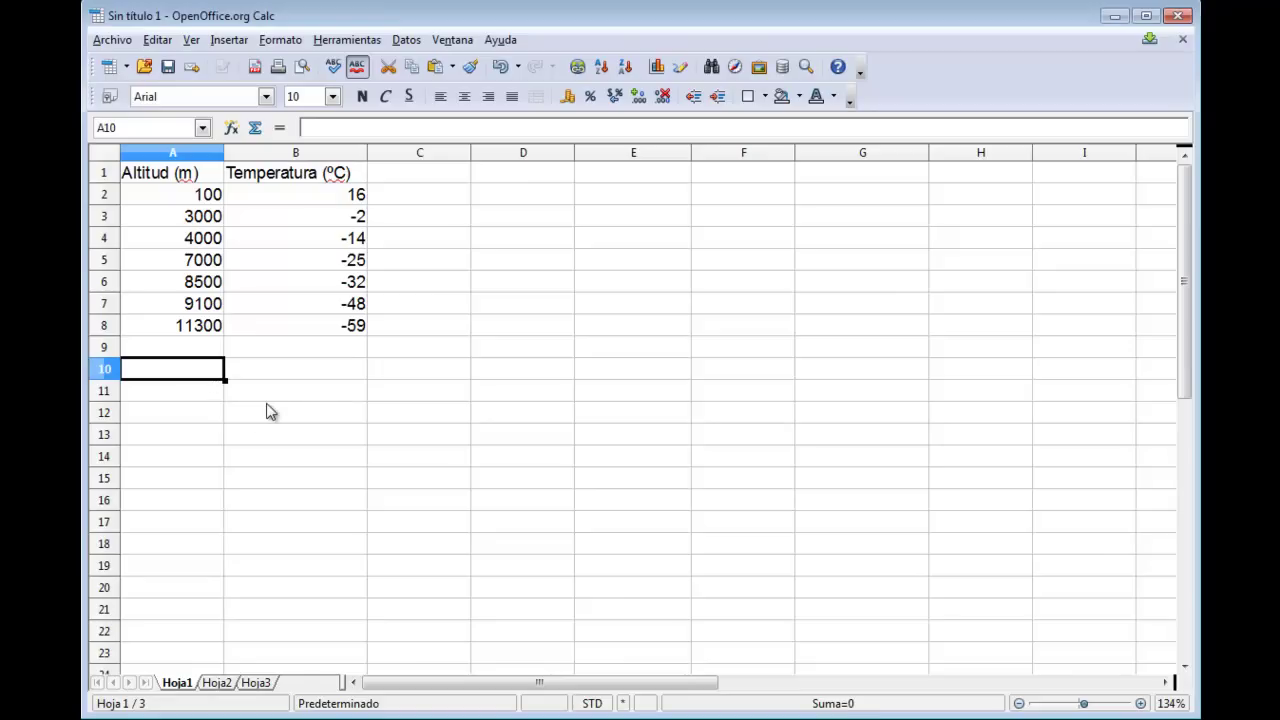
{"action": "type", "text": "=promedio"}
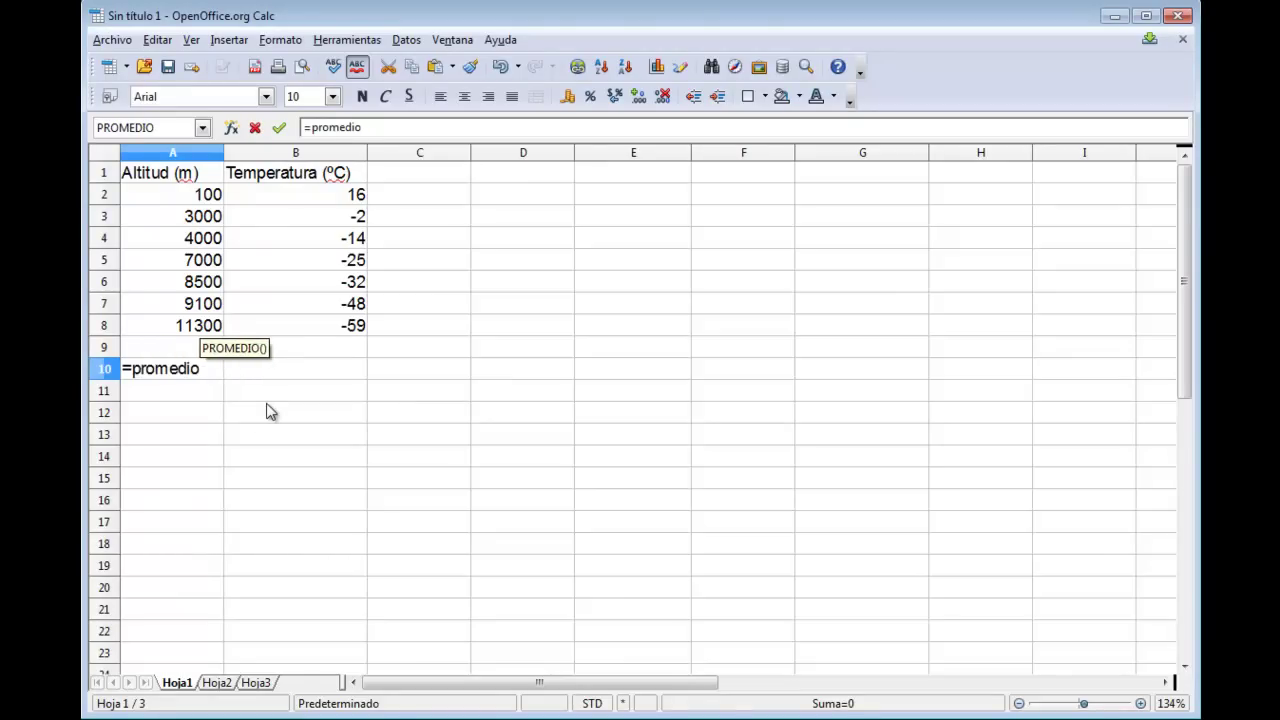
{"action": "type", "text": "("}
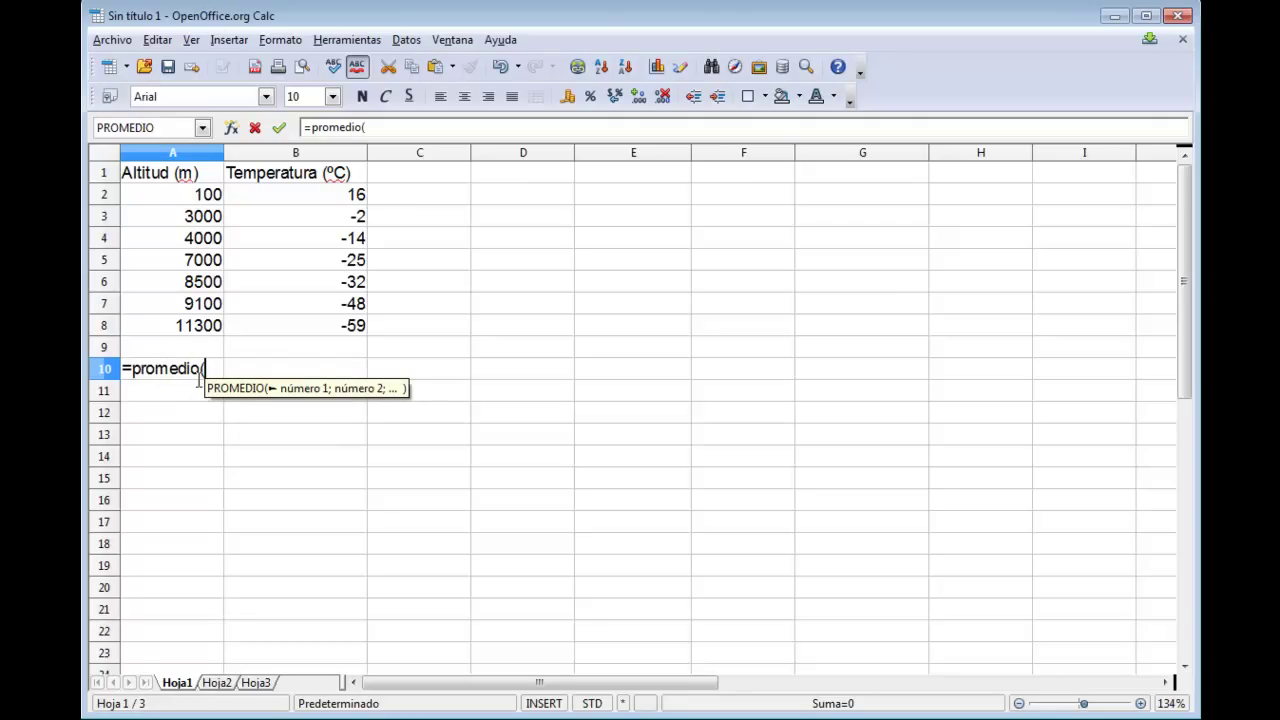
{"action": "left_click_drag", "start_coordinate": [197, 200], "coordinate": [203, 335]}
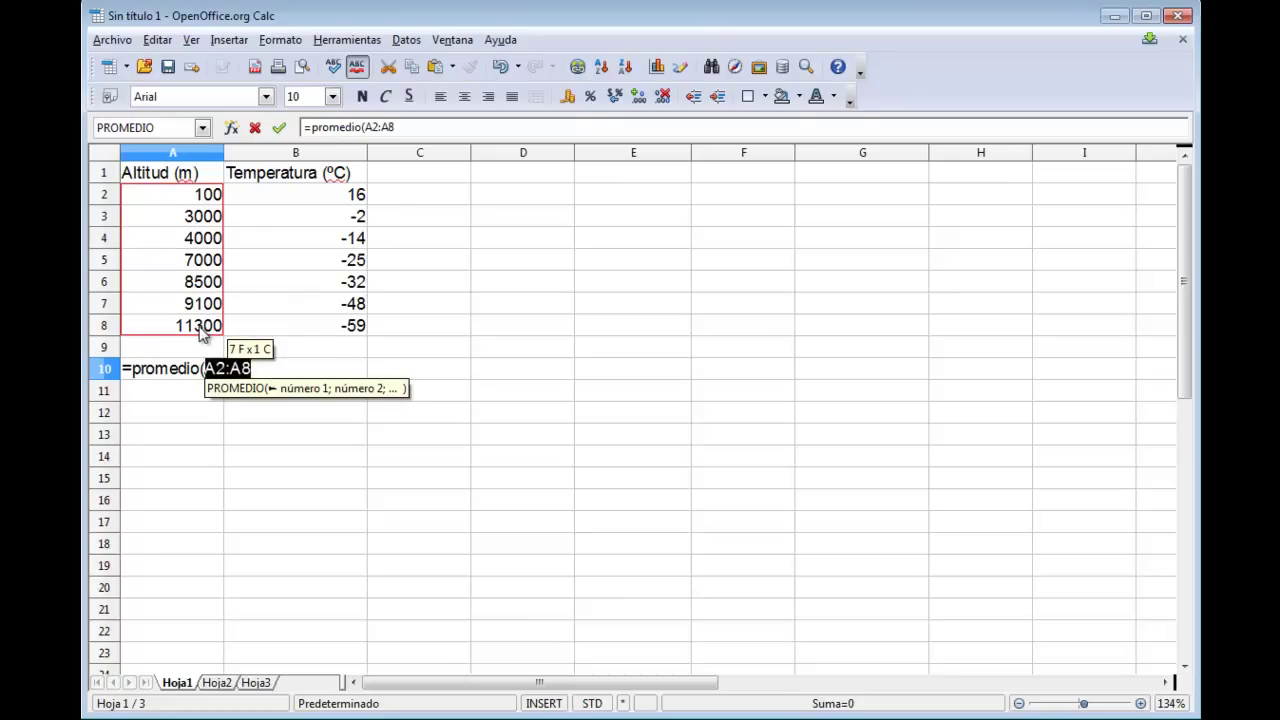
{"action": "type", "text": ")"}
{"action": "key", "text": "Return"}
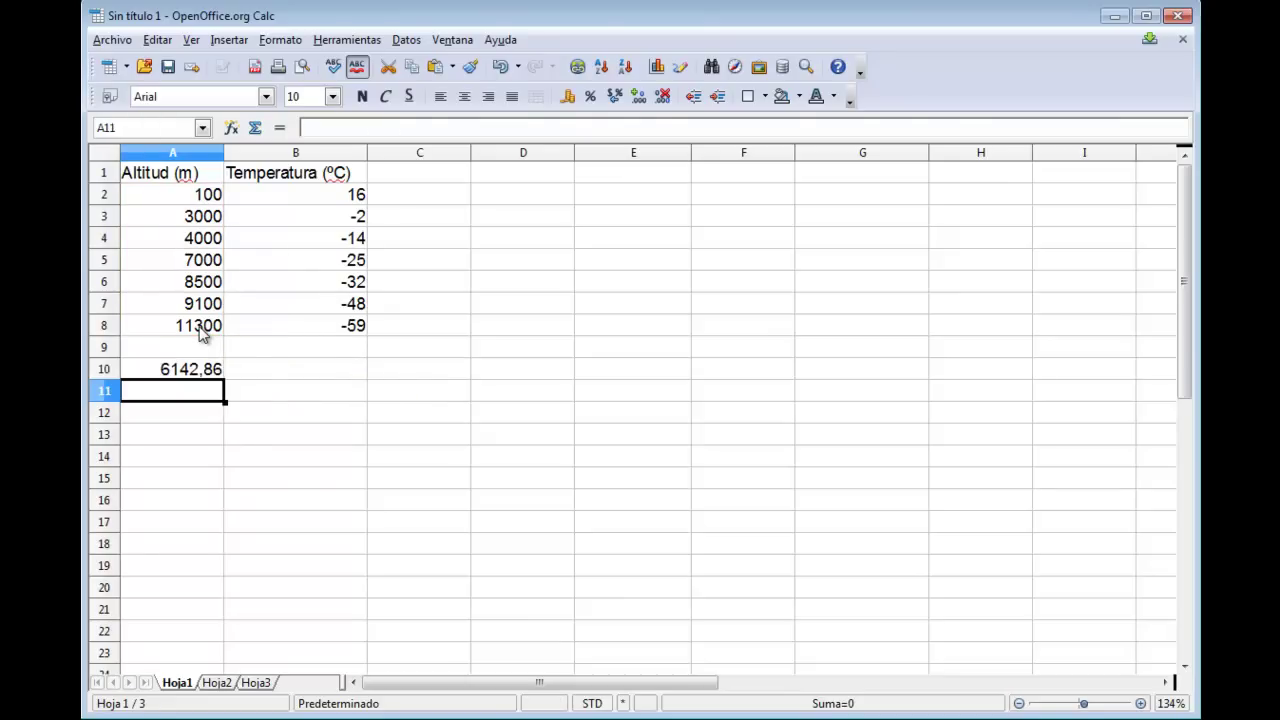
- Copy the average formula from A10 into B10 so that it averages the temperature column
{"action": "left_click", "coordinate": [205, 376]}
{"action": "key", "text": "ctrl+c"}
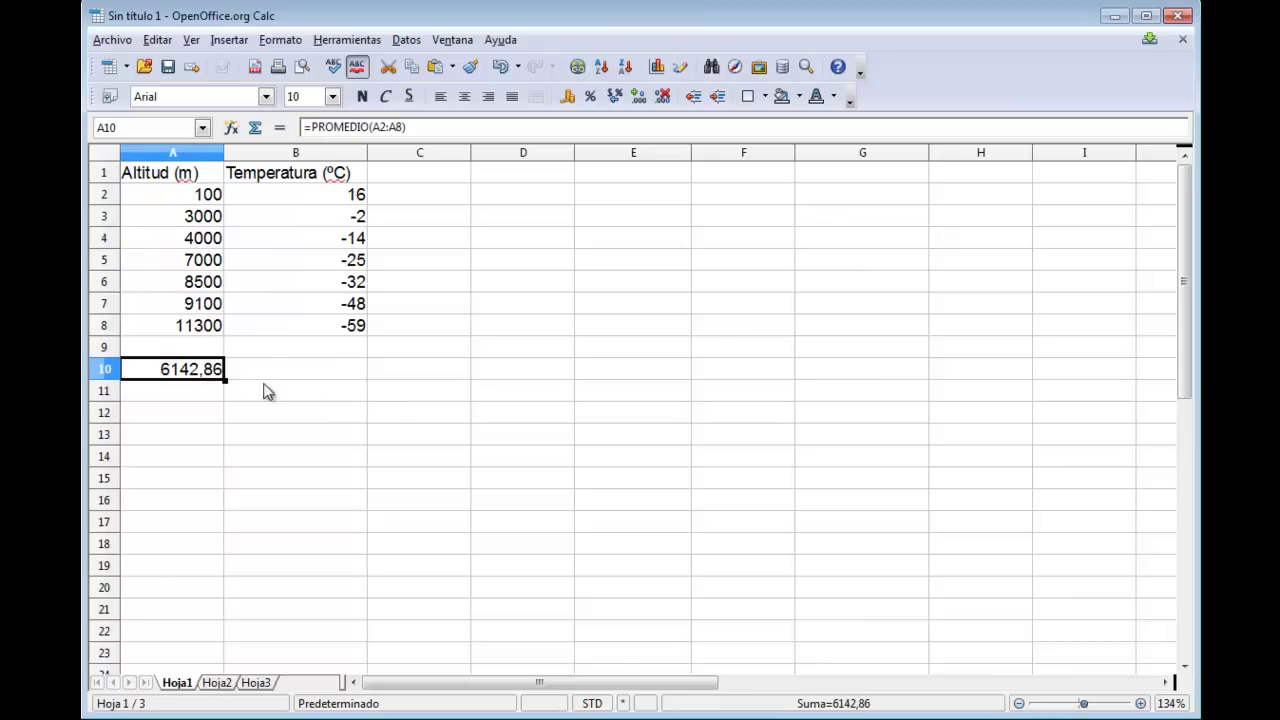
{"action": "left_click", "coordinate": [278, 377]}
{"action": "key", "text": "ctrl+v"}
{"action": "left_click", "coordinate": [316, 440]}
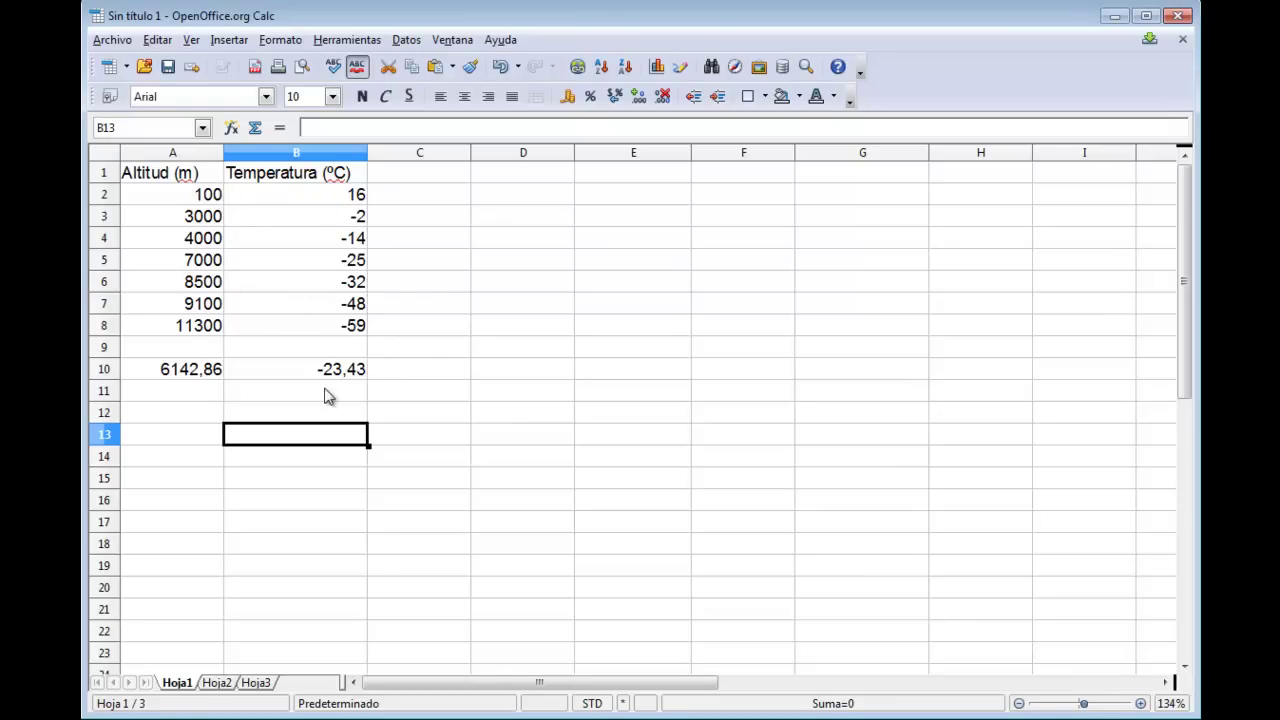
- Enter the header "Daltitud" in cell D1 for the altitude deviations
{"action": "left_click", "coordinate": [492, 176]}
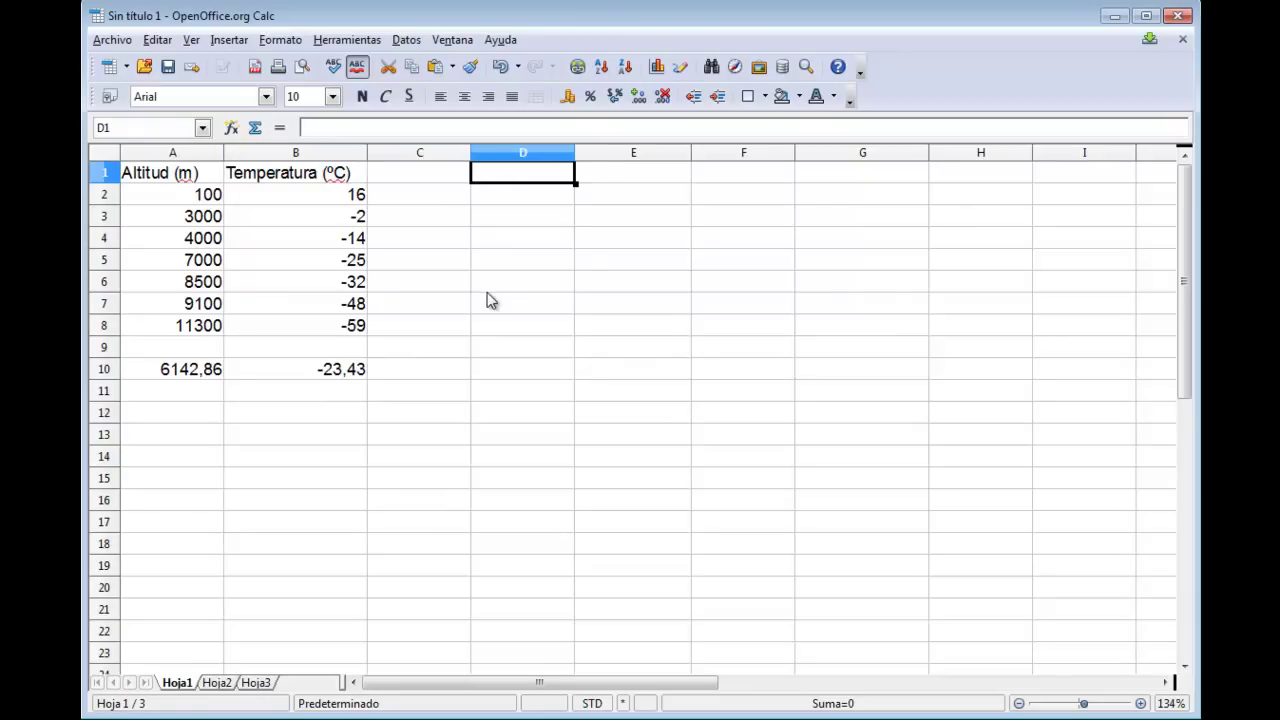
{"action": "type", "text": "Da"}
{"action": "key", "text": "BackSpace"}
{"action": "type", "text": "Altitud"}
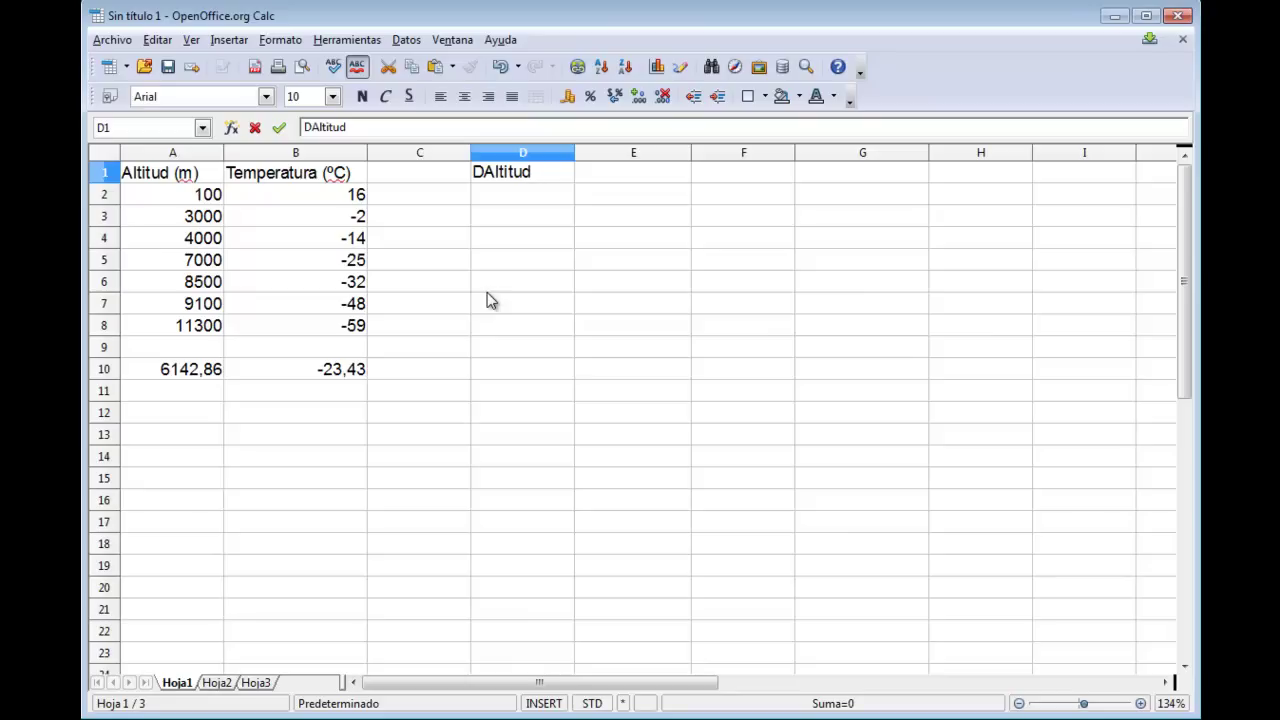
{"action": "key", "text": "Return"}
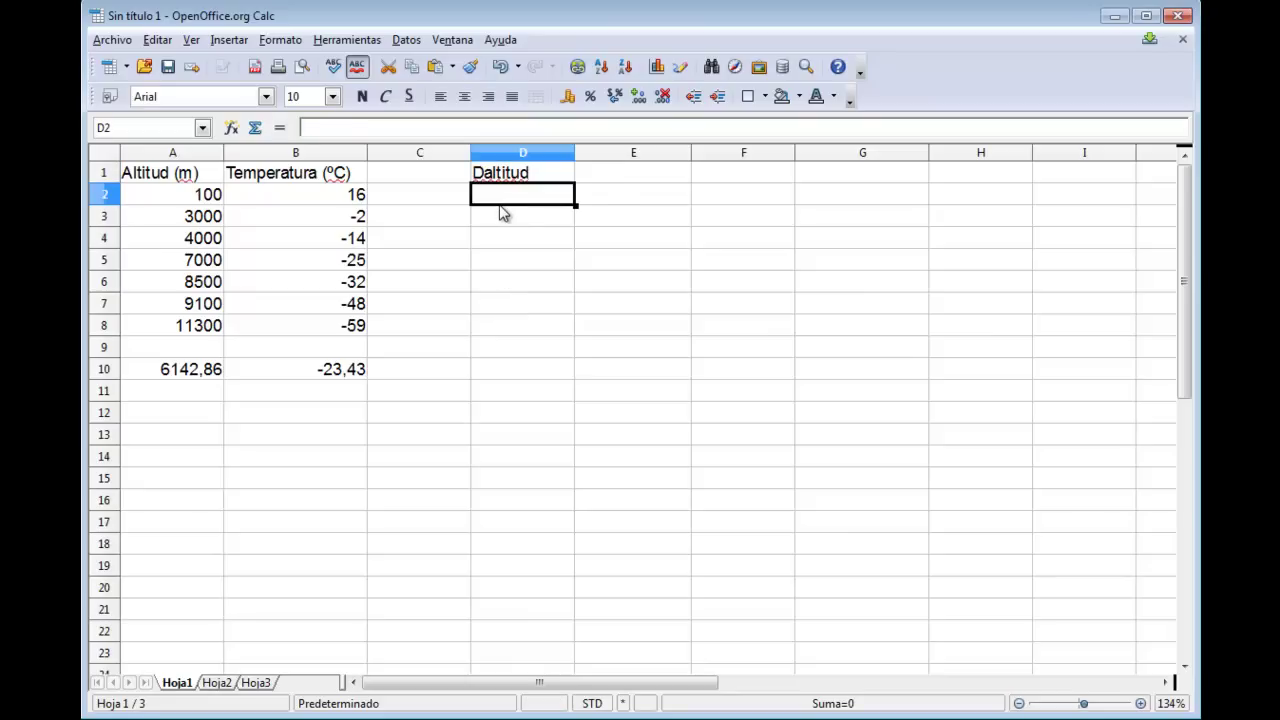
- Enter the deviation formula =A2-A$10 in cell D2, keeping the row of the average fixed
{"action": "type", "text": "=a2-"}
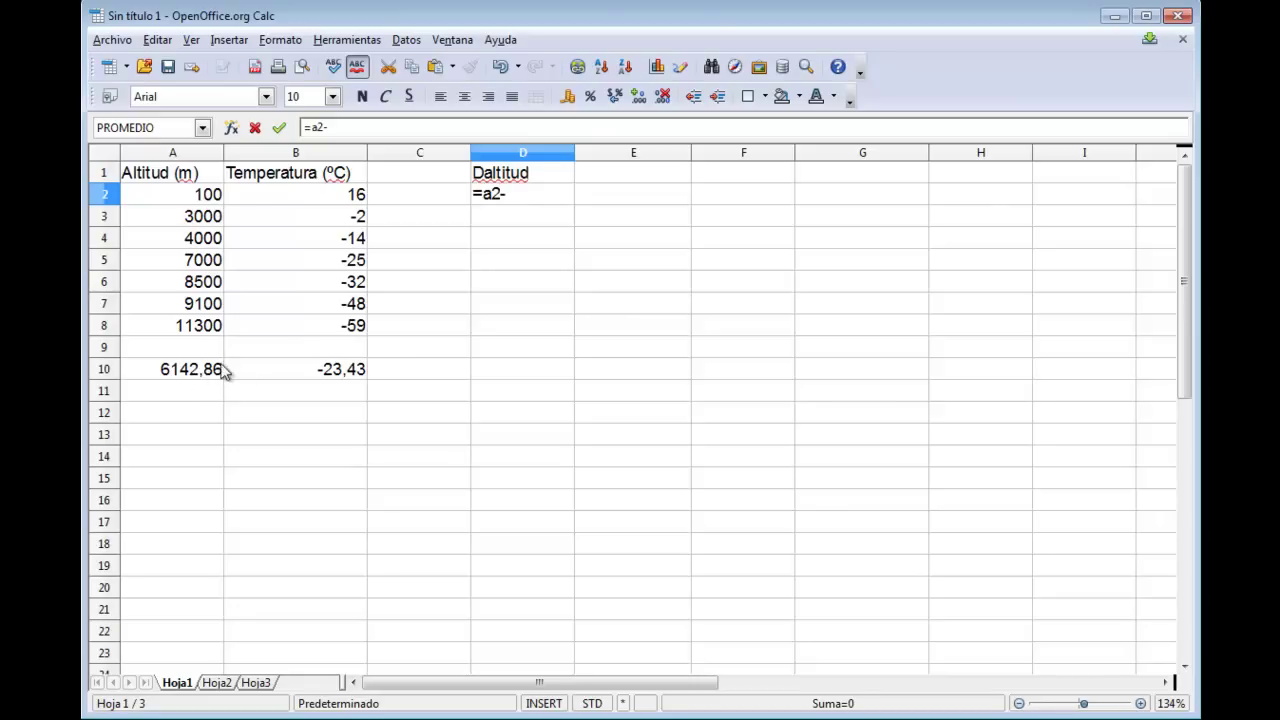
{"action": "type", "text": "a$10"}
{"action": "key", "text": "Return"}
- Enter the header "Dtemperatura" in cell E1 for the temperature deviations
{"action": "key", "text": "Up"}
{"action": "key", "text": "Up"}
{"action": "key", "text": "Right"}
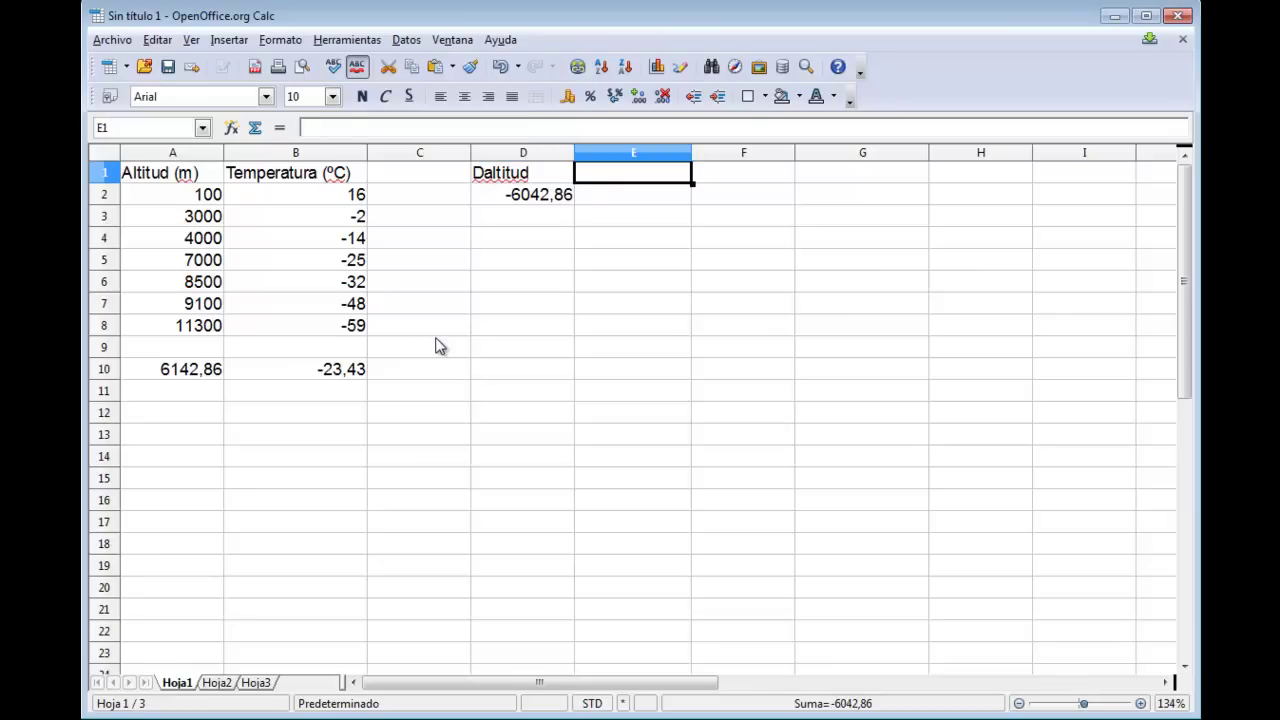
{"action": "type", "text": "DTem"}
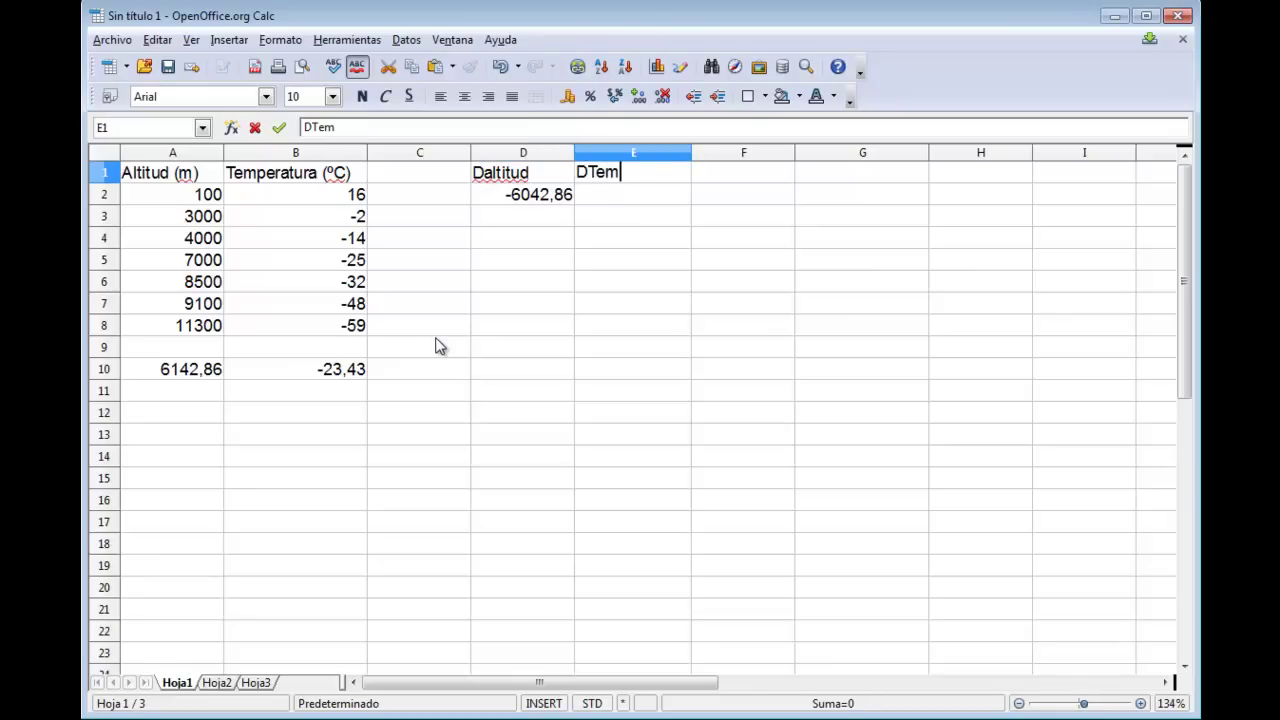
{"action": "type", "text": "peratura"}
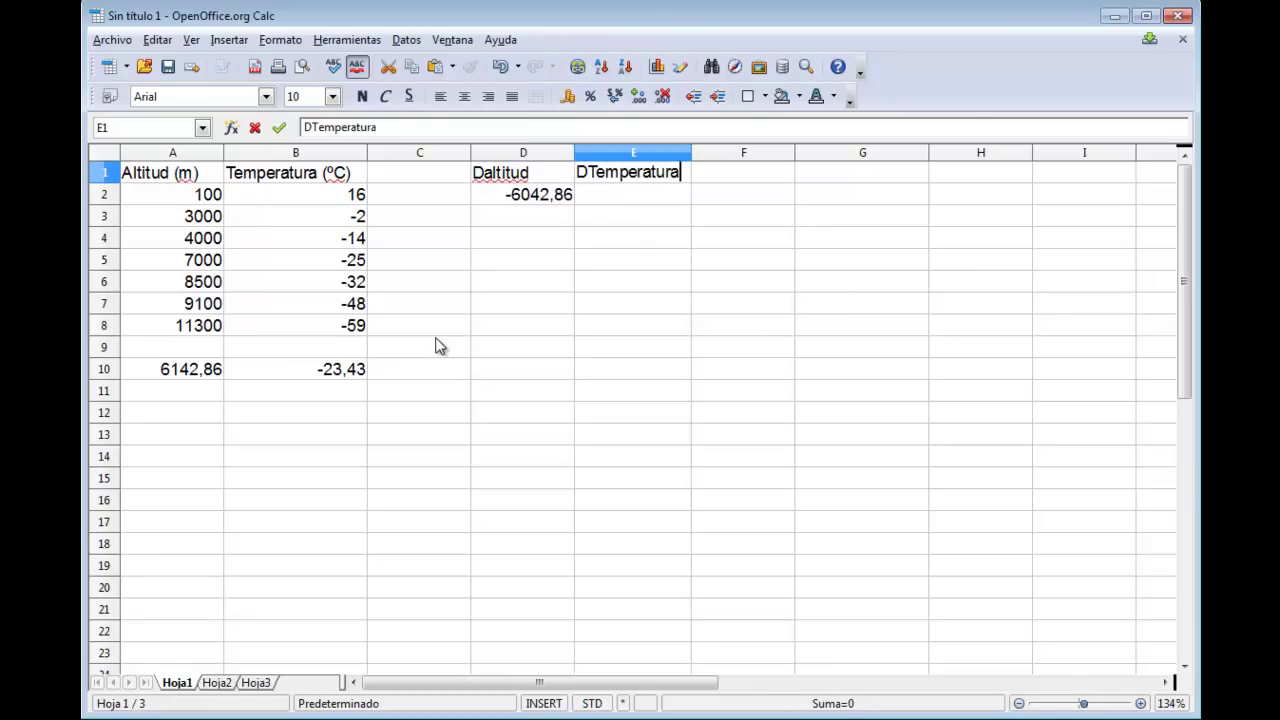
{"action": "key", "text": "Return"}
- Copy the deviation formula from D2 across the range D2:E8, overwriting the existing data
{"action": "key", "text": "Left"}
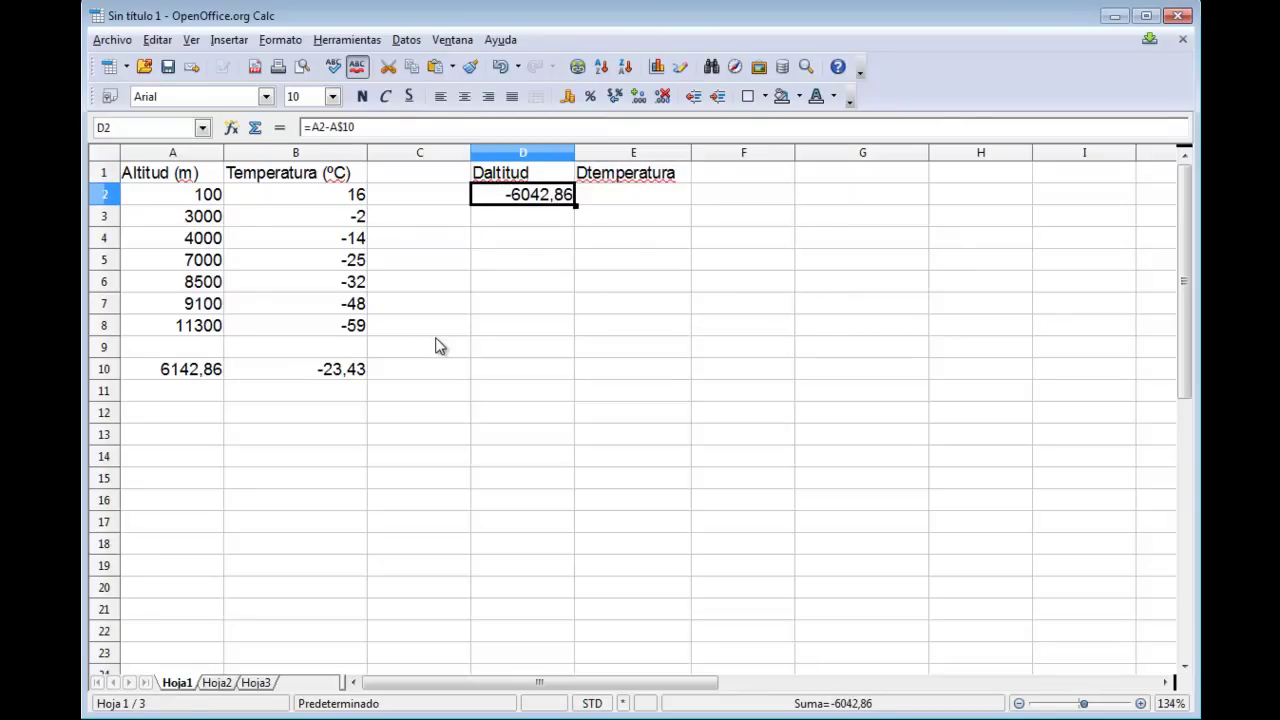
{"action": "key", "text": "shift+Right"}
{"action": "key", "text": "shift+Down"}
{"action": "key", "text": "shift+Down"}
{"action": "key", "text": "shift+Down"}
{"action": "key", "text": "shift+Down"}
{"action": "key", "text": "shift+Down"}
{"action": "key", "text": "shift+Down"}
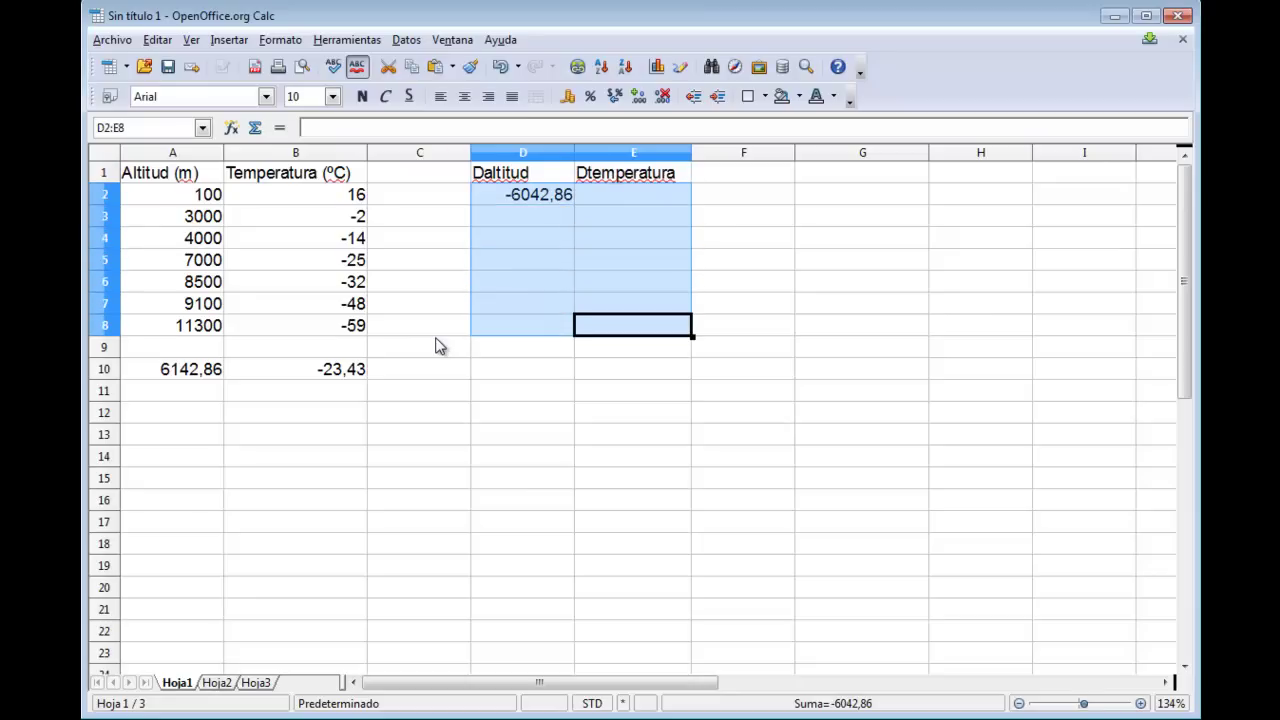
{"action": "key", "text": "ctrl+v"}
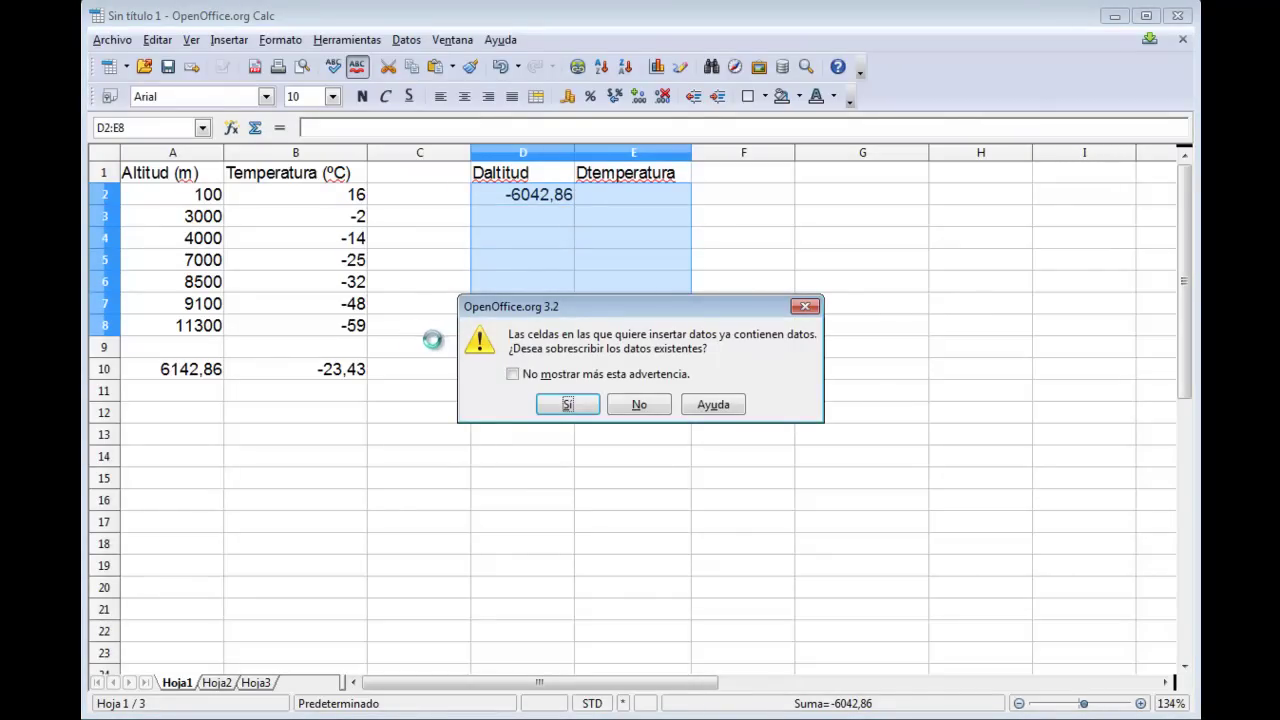
{"action": "left_click", "coordinate": [567, 404]}
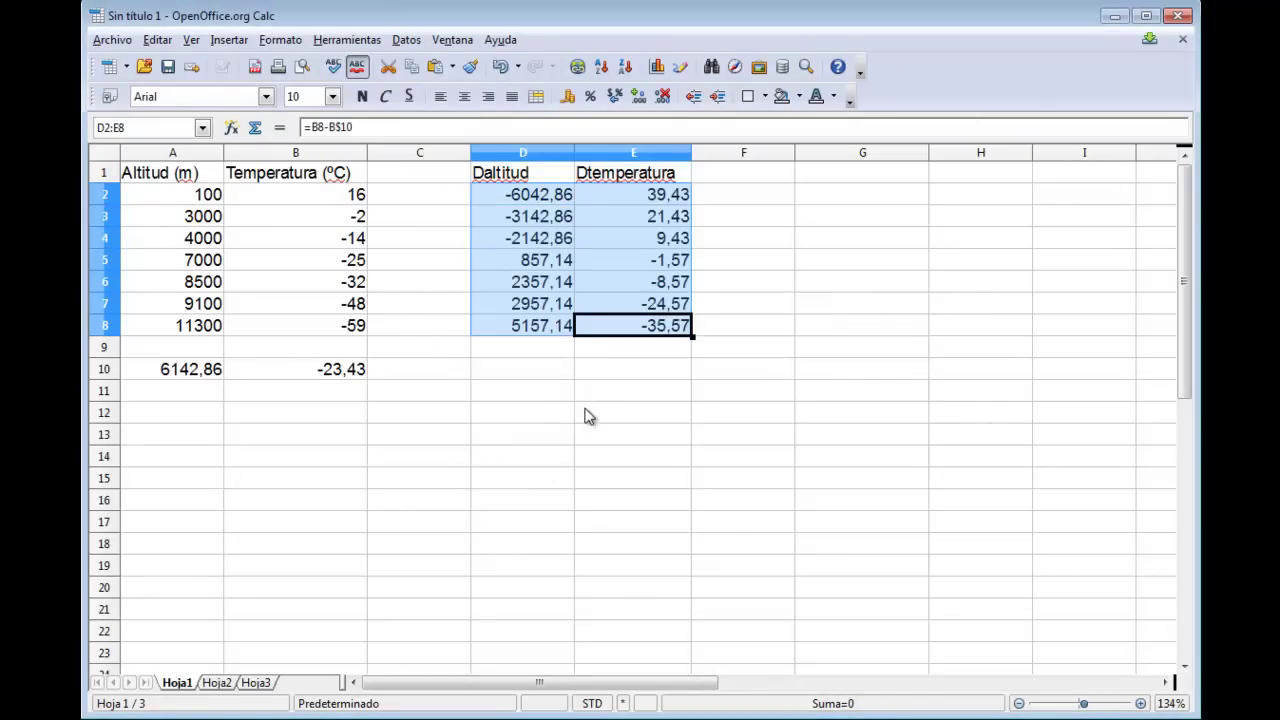
- Enter a PROMEDIO formula in cell D10 that averages the altitude deviations in D2:D8
{"action": "left_click", "coordinate": [551, 377]}
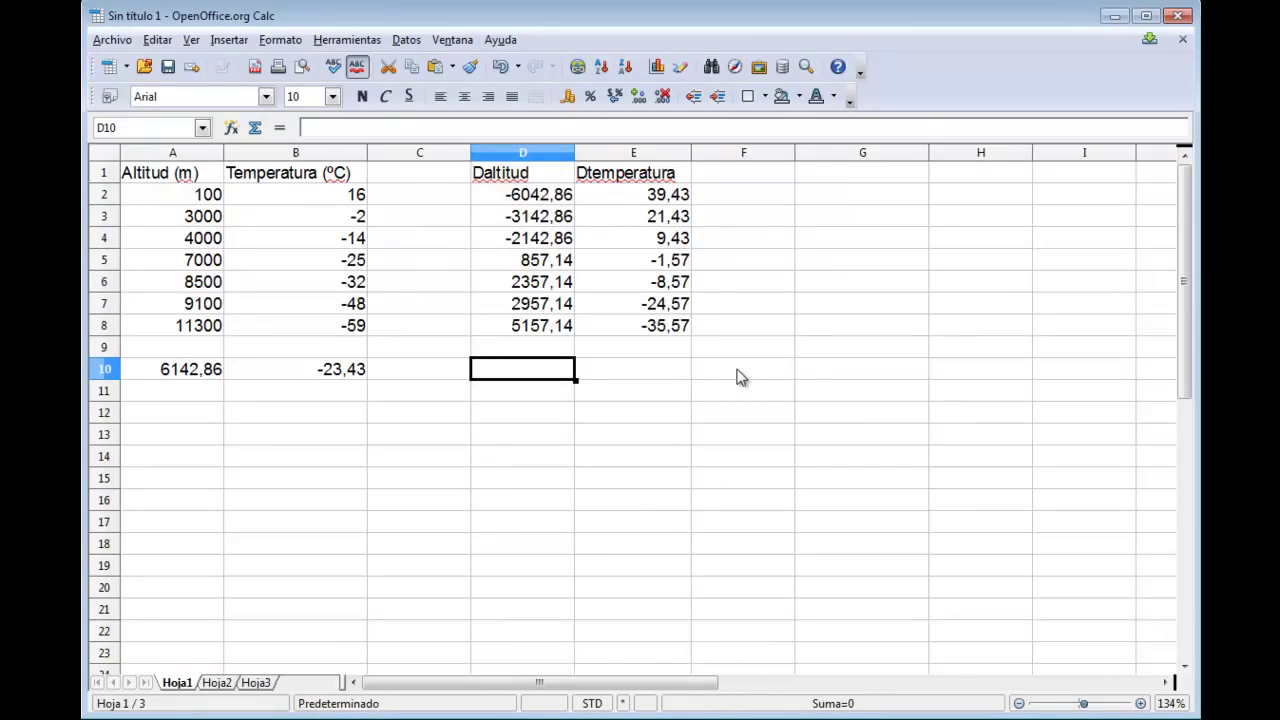
{"action": "type", "text": "="}
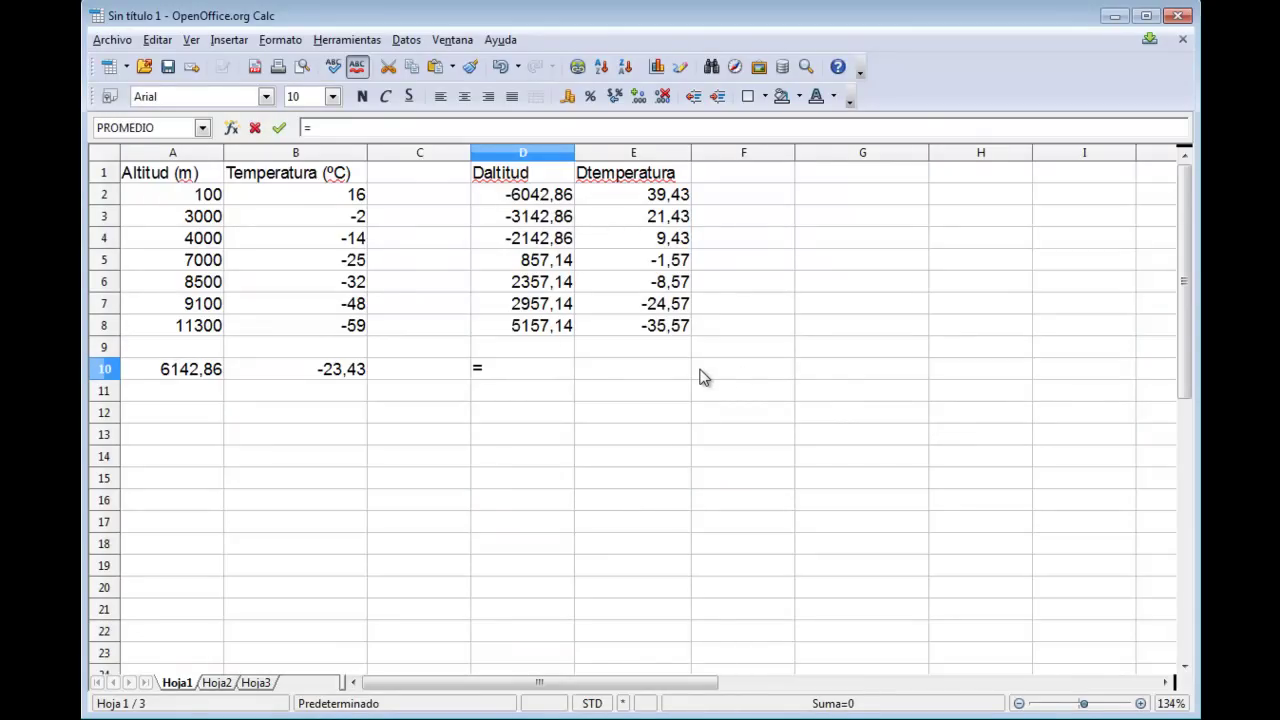
{"action": "type", "text": "preomedio("}
{"action": "key", "text": "Up"}
{"action": "key", "text": "Up"}
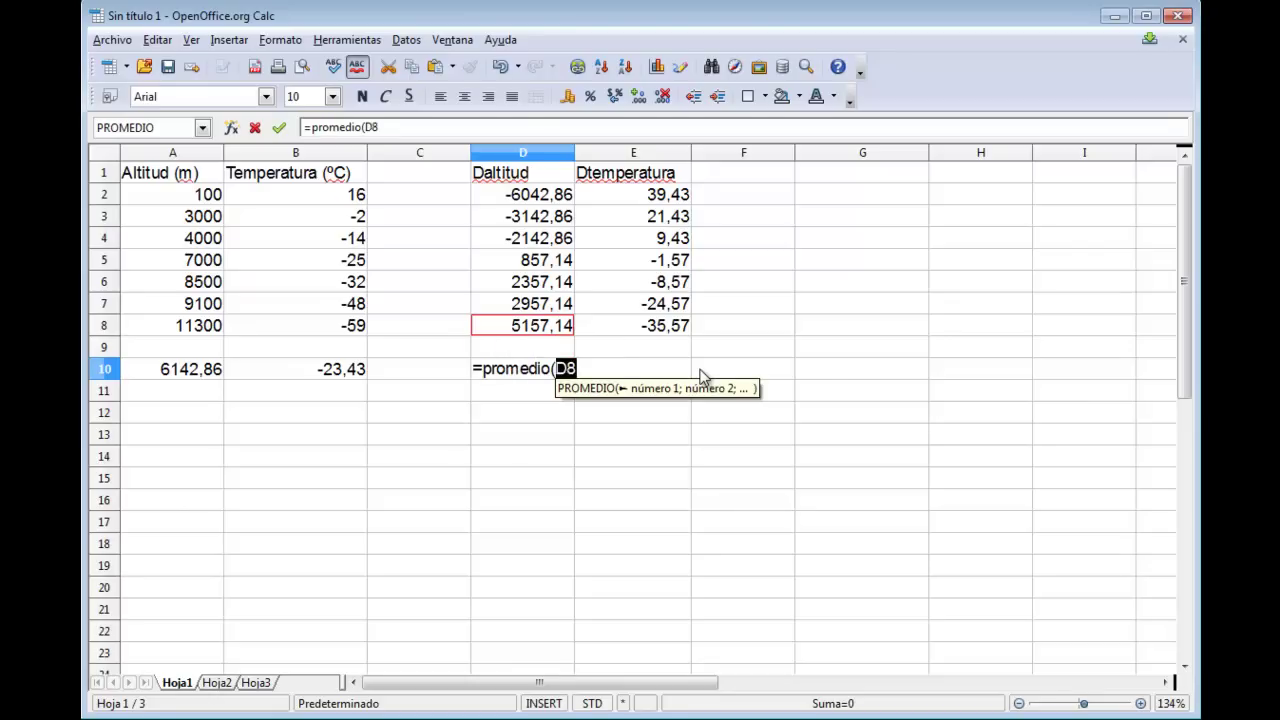
{"action": "key", "text": "shift+Up"}
{"action": "key", "text": "shift+Up"}
{"action": "key", "text": "shift+Up"}
{"action": "key", "text": "shift+Up"}
{"action": "key", "text": "shift+Up"}
{"action": "key", "text": "shift+Up"}
{"action": "type", "text": ")"}
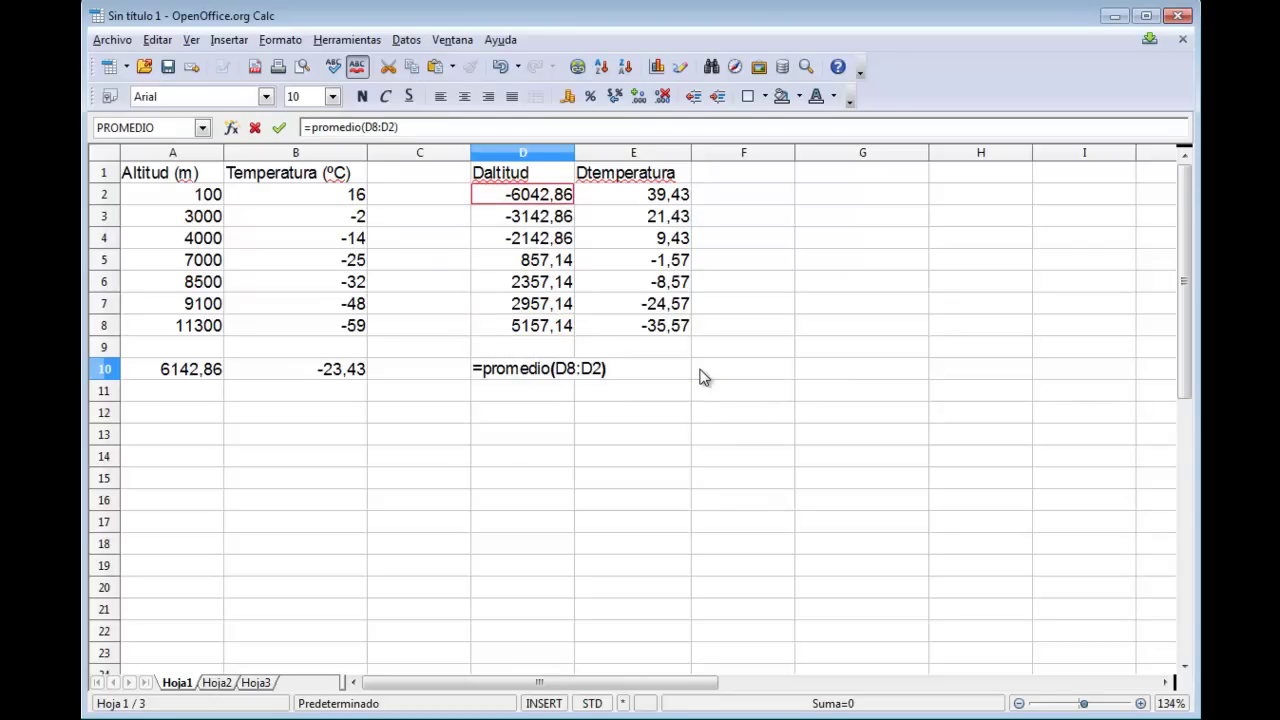
{"action": "key", "text": "Return"}
- Copy the average formula from D10 into E10 for the temperature deviations
{"action": "key", "text": "Up"}
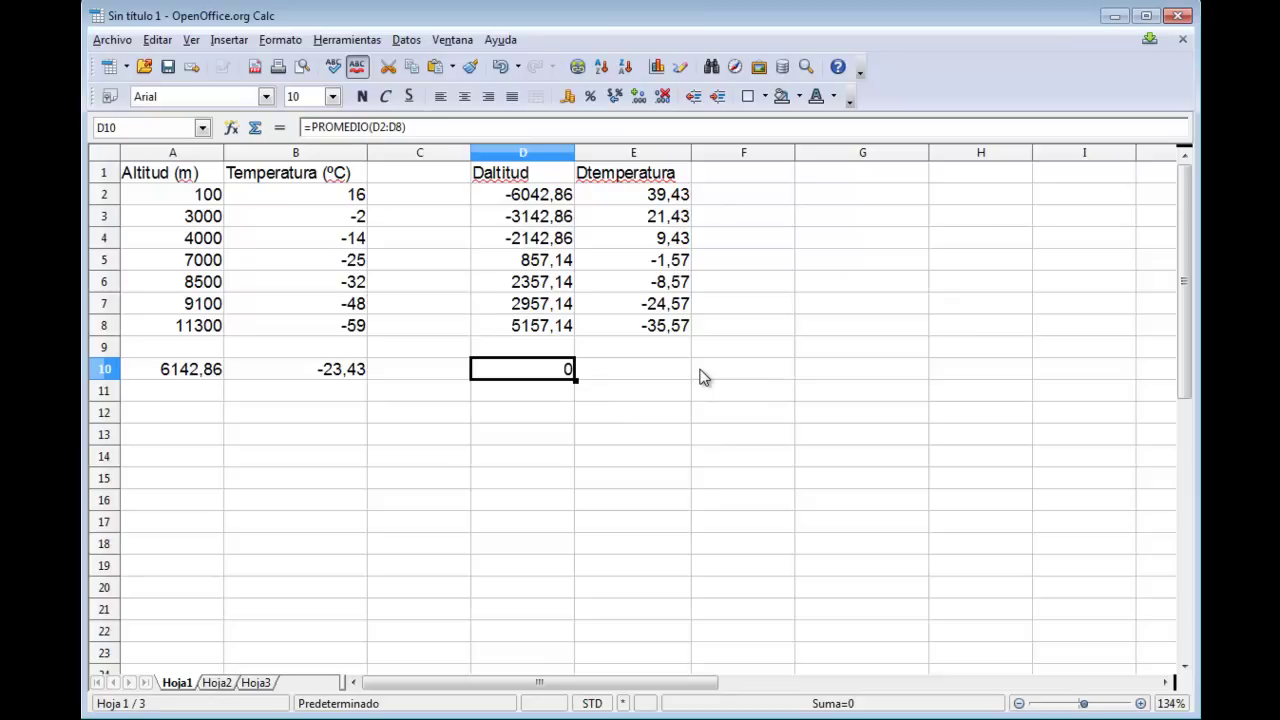
{"action": "key", "text": "ctrl+c"}
{"action": "key", "text": "Right"}
{"action": "key", "text": "ctrl+v"}
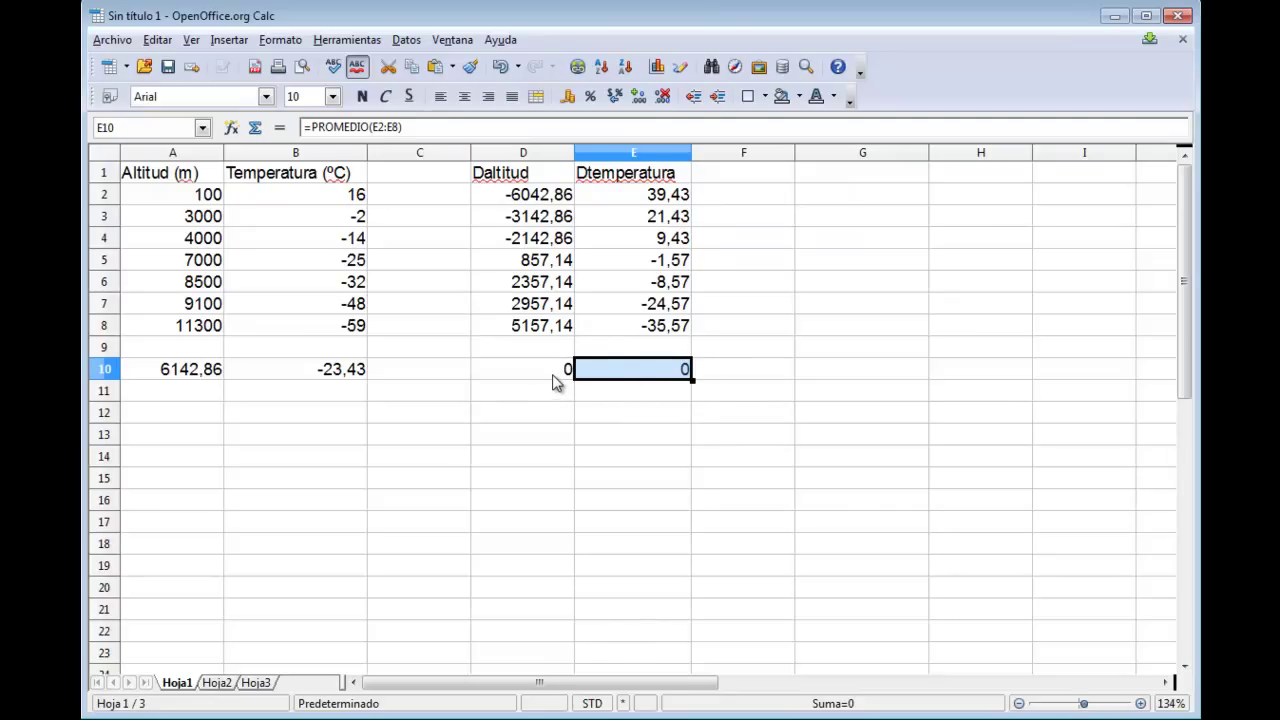
{"action": "left_click", "coordinate": [553, 377]}
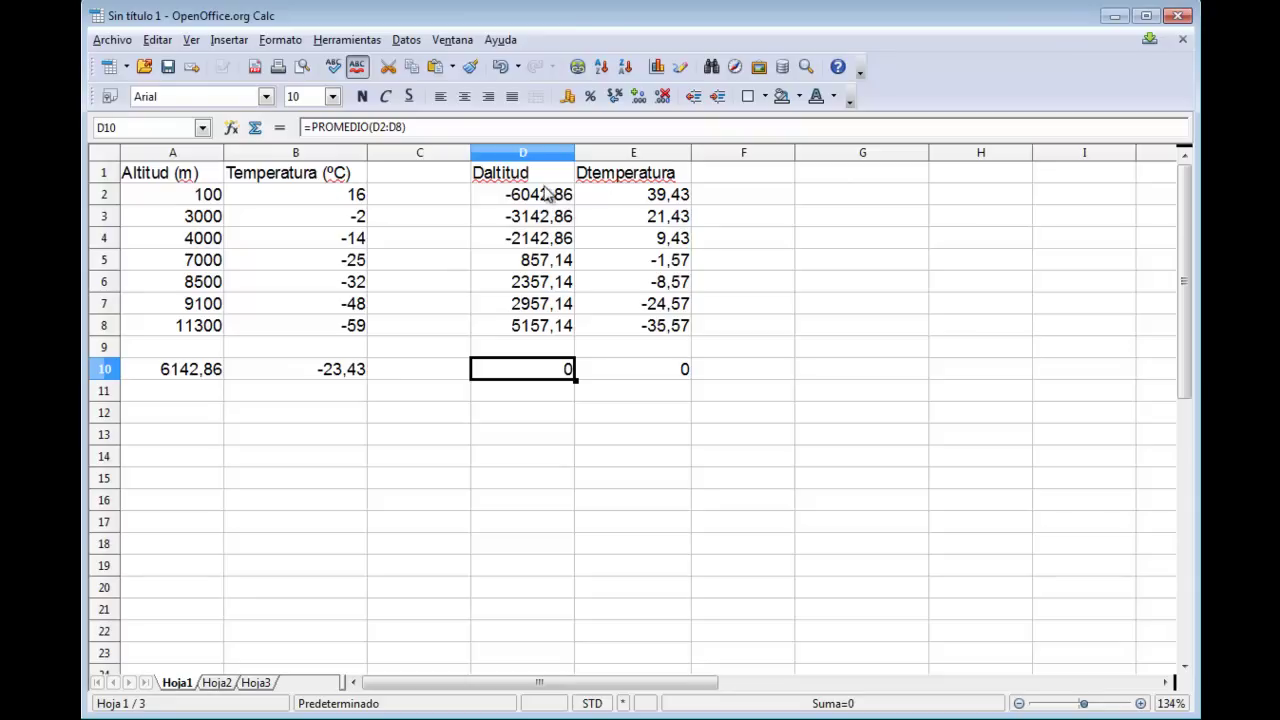
- Enter the header "Daltitud^2" in cell G1 for the squared altitude deviations
{"action": "left_click", "coordinate": [820, 172]}
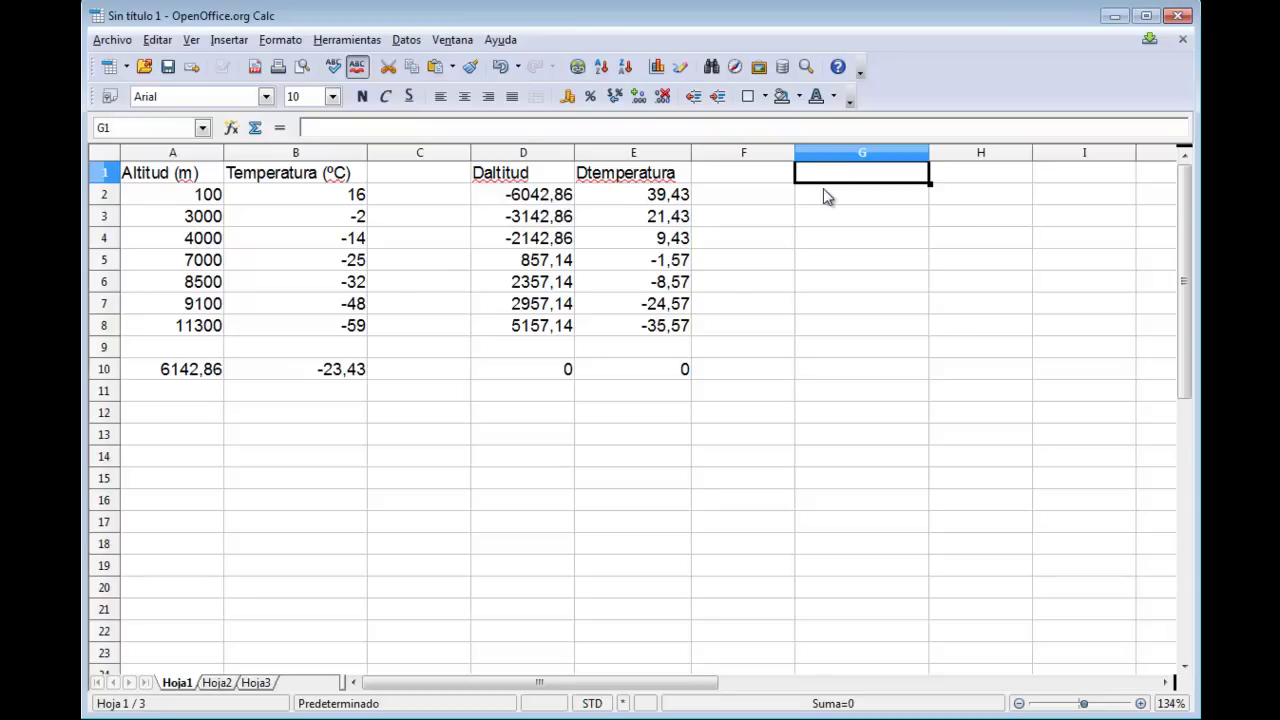
{"action": "type", "text": "Dalt"}
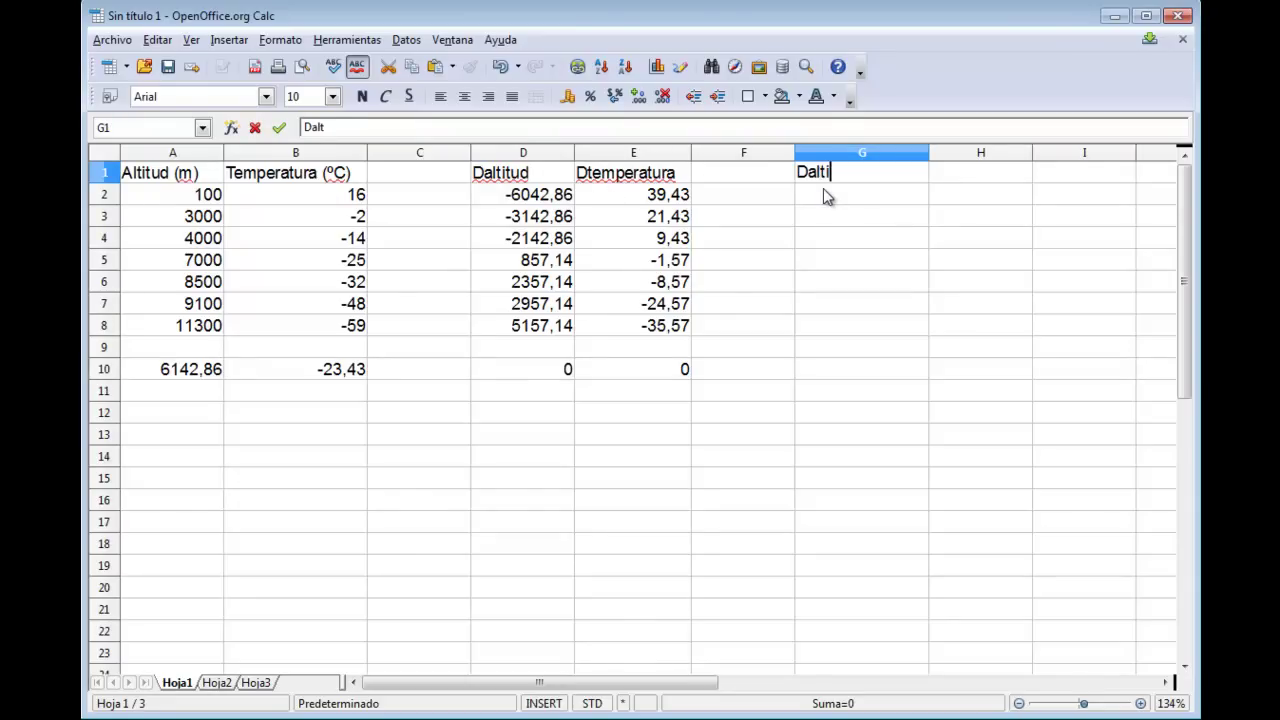
{"action": "type", "text": "itud^2"}
{"action": "key", "text": "Return"}
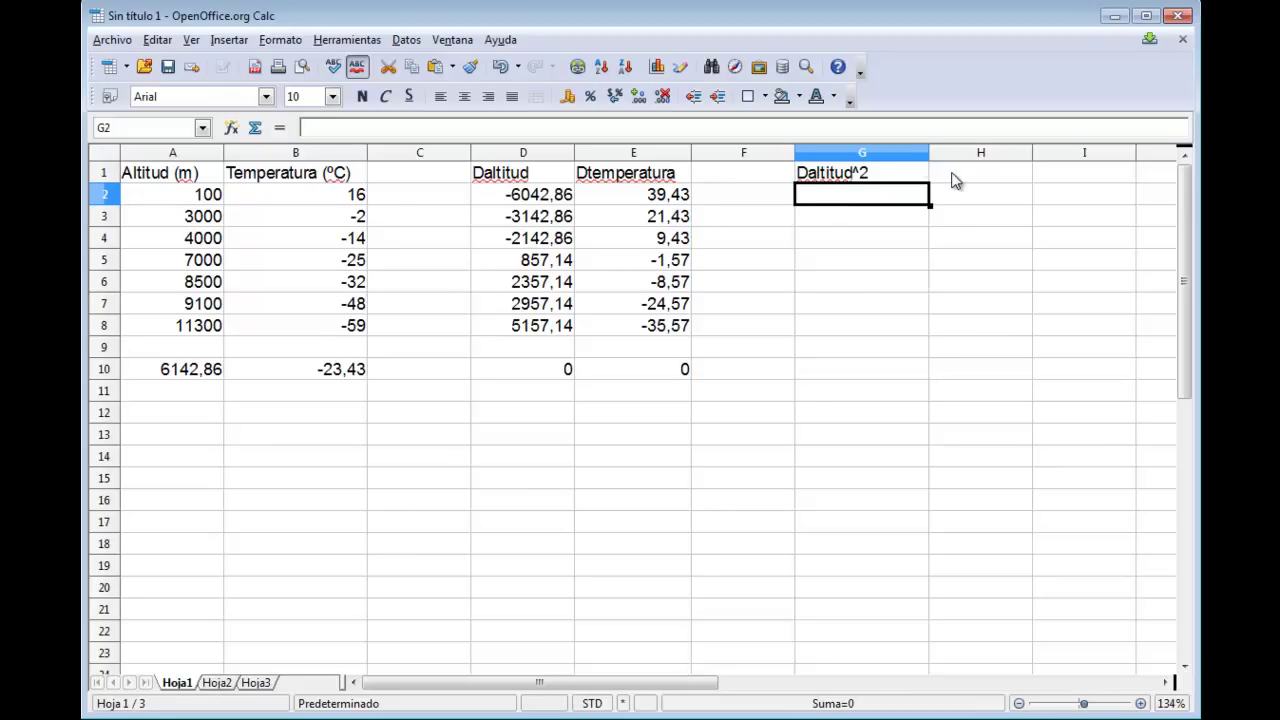
- Enter the header "Dtemperatura^2" in cell H1 and widen column H to fit it
{"action": "left_click", "coordinate": [951, 175]}
{"action": "type", "text": "Dtemperatura^2"}
{"action": "key", "text": "Return"}
{"action": "left_click_drag", "start_coordinate": [1032, 160], "coordinate": [1052, 160]}
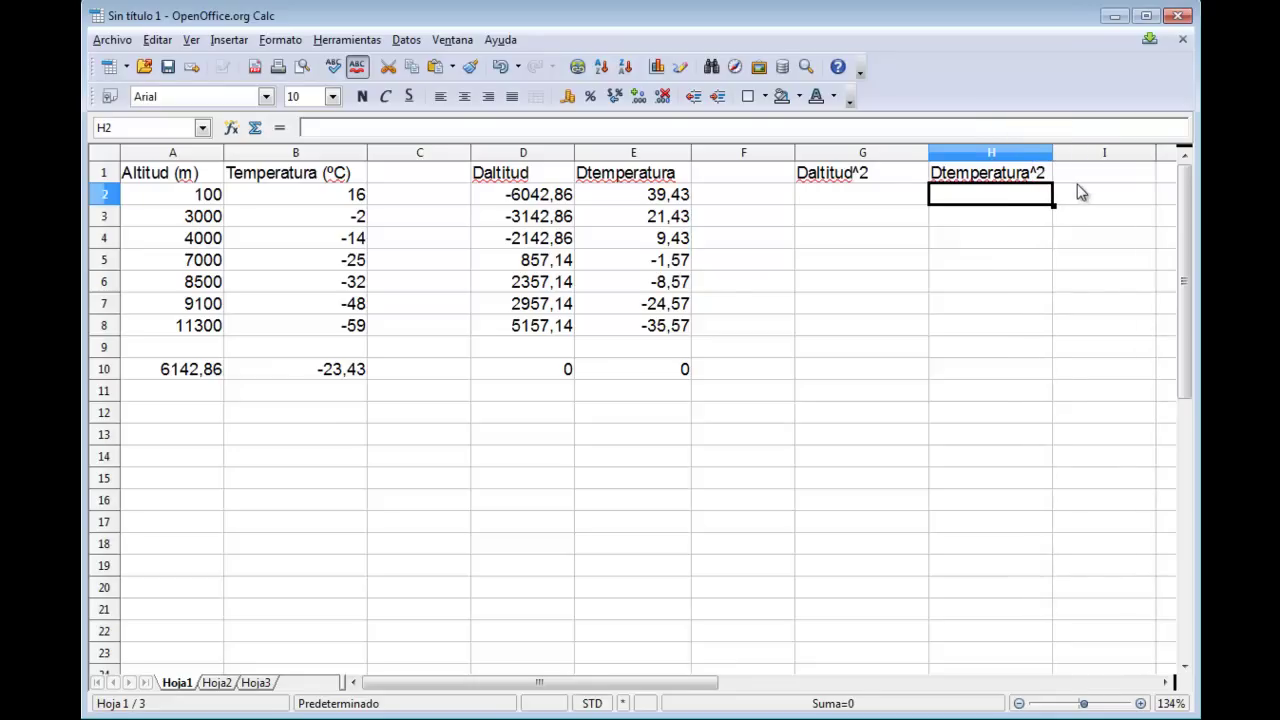
- Enter the header "Da*Dt" in cell I1 for the product of the two deviations
{"action": "left_click", "coordinate": [1084, 180]}
{"action": "type", "text": "Da*"}
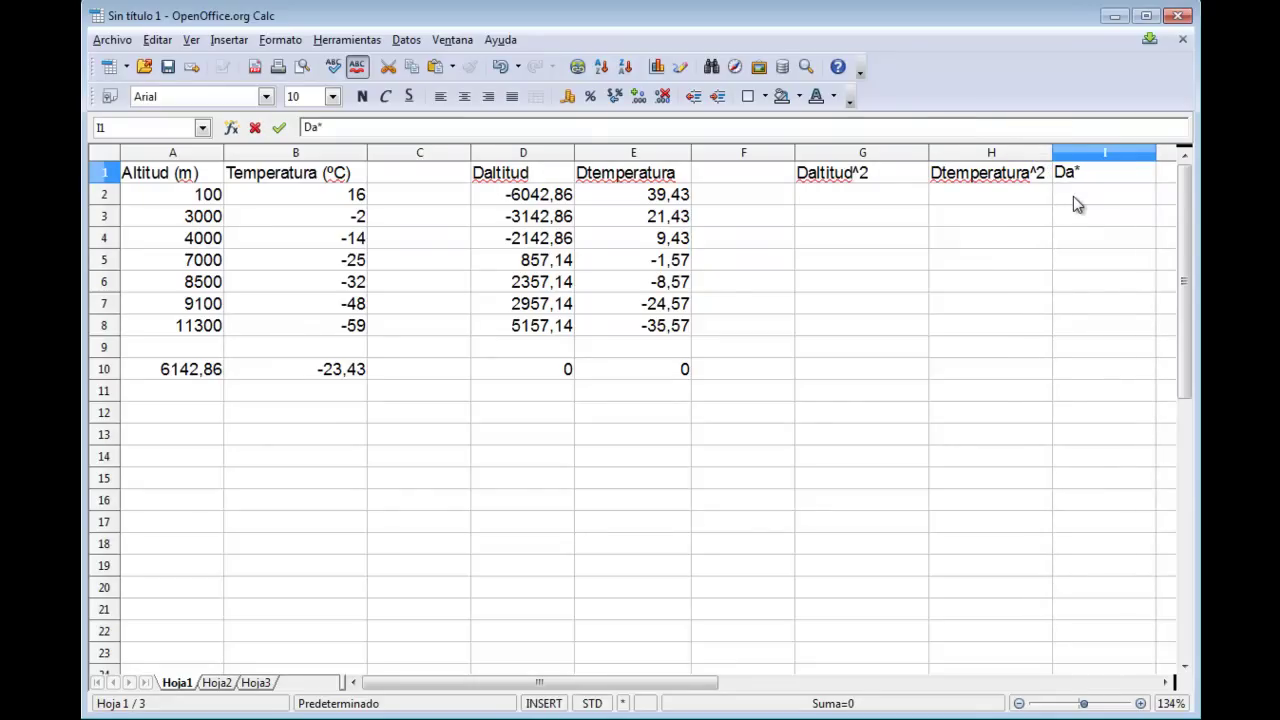
{"action": "key", "text": "Return"}
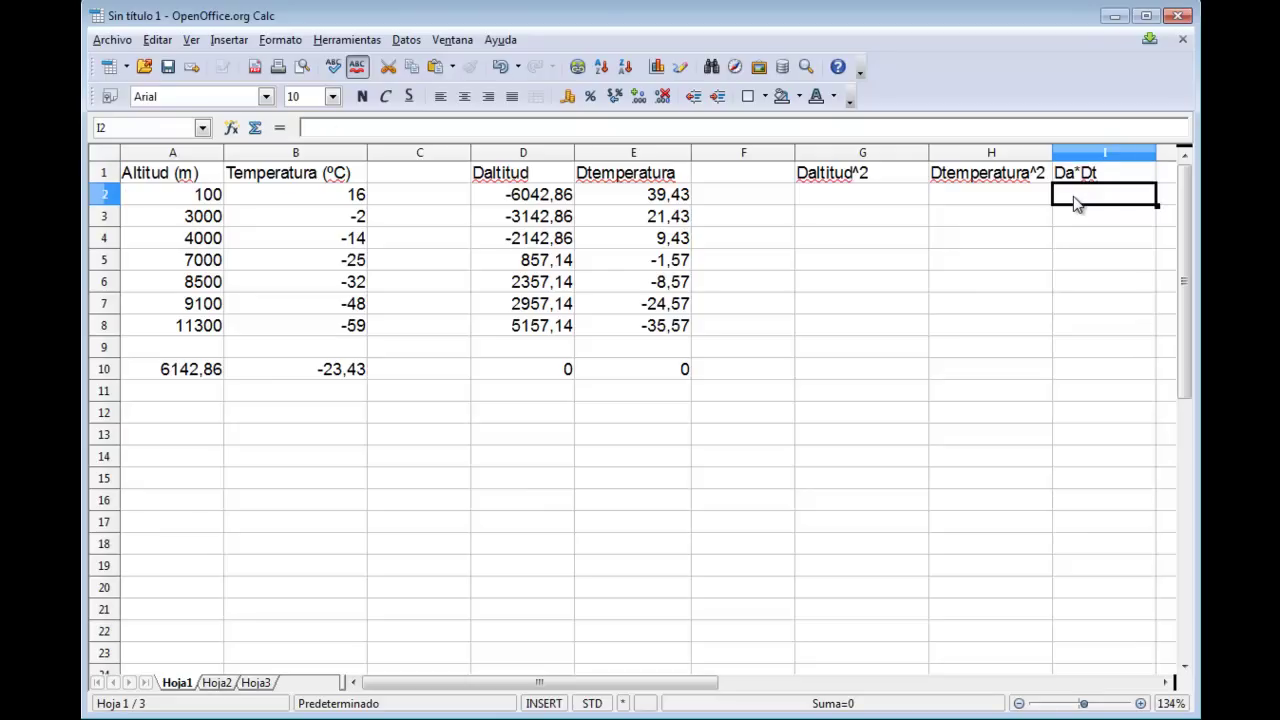
- Enter the formula =D2^2 in cell G2 to square the first altitude deviation
{"action": "key", "text": "Left"}
{"action": "key", "text": "Left"}
{"action": "type", "text": "="}
{"action": "key", "text": "Left"}
{"action": "key", "text": "Left"}
{"action": "key", "text": "Left"}
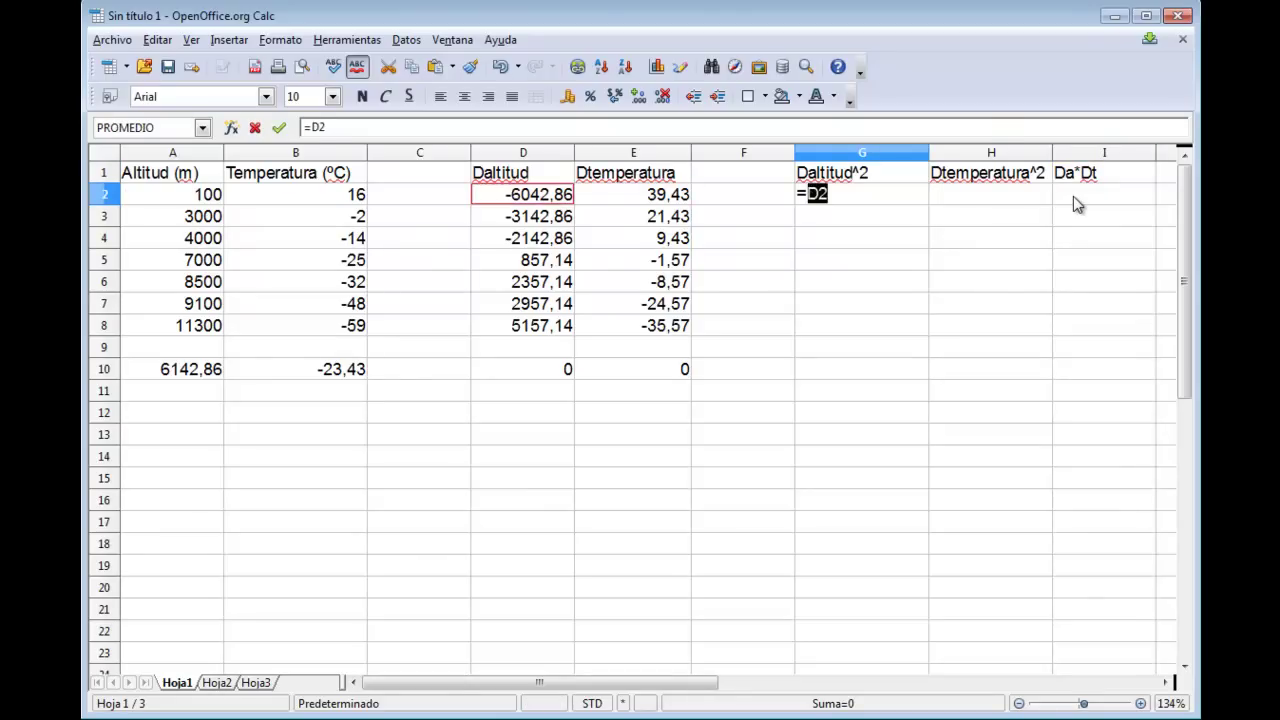
{"action": "type", "text": "^2"}
{"action": "key", "text": "Return"}
- Enter the formula =E2^2 in cell H2 to square the first temperature deviation
{"action": "key", "text": "Up"}
{"action": "key", "text": "Right"}
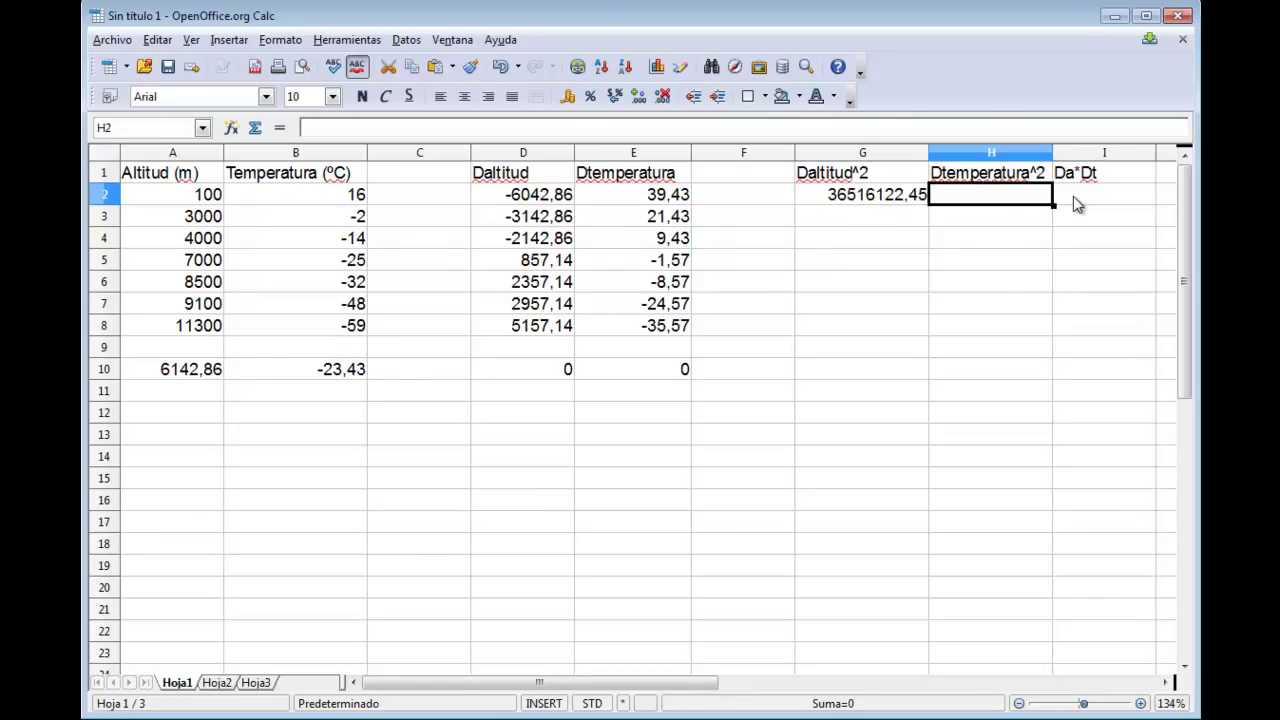
{"action": "type", "text": "="}
{"action": "key", "text": "Left"}
{"action": "key", "text": "Left"}
{"action": "key", "text": "Left"}
{"action": "type", "text": "^2"}
{"action": "key", "text": "Return"}
- Enter the formula =D2*E2 in cell I2 to multiply the first altitude and temperature deviations
{"action": "key", "text": "Up"}
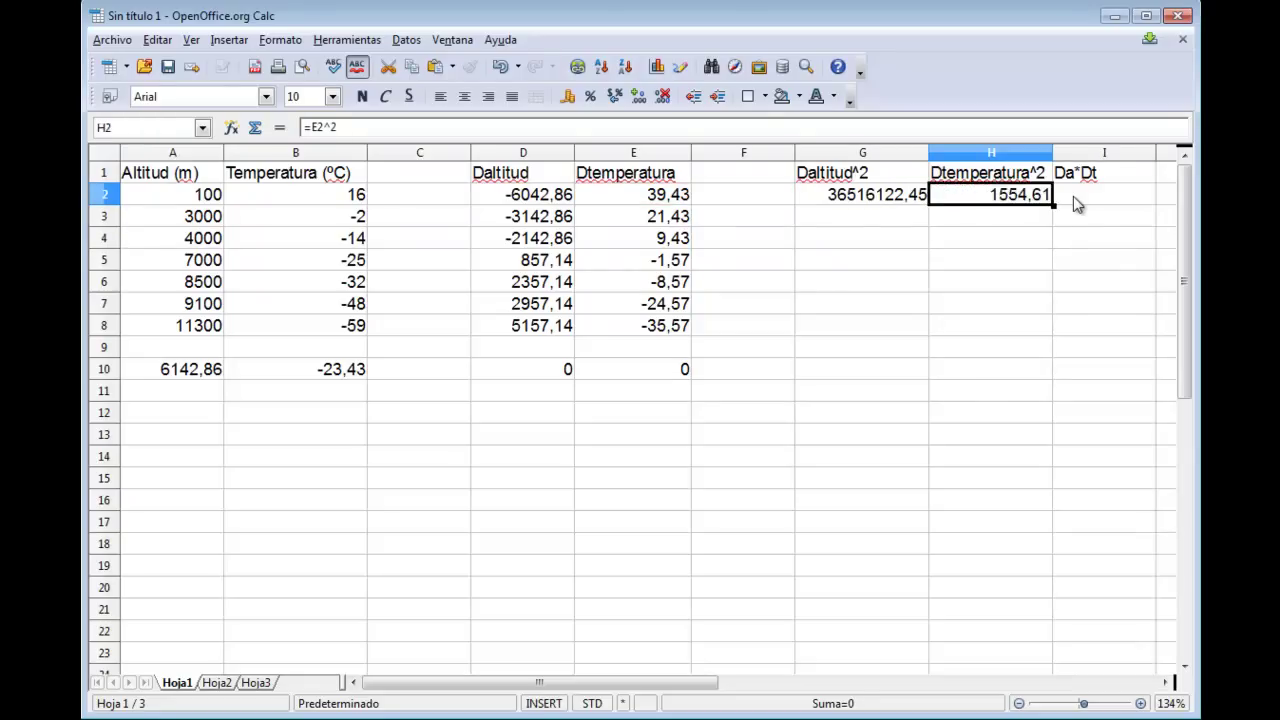
{"action": "key", "text": "Right"}
{"action": "type", "text": "="}
{"action": "key", "text": "Left"}
{"action": "key", "text": "Left"}
{"action": "key", "text": "Left"}
{"action": "key", "text": "Left"}
{"action": "key", "text": "Left"}
{"action": "type", "text": "*"}
{"action": "key", "text": "Left"}
{"action": "key", "text": "Left"}
{"action": "key", "text": "Right"}
{"action": "key", "text": "Right"}
{"action": "key", "text": "Right"}
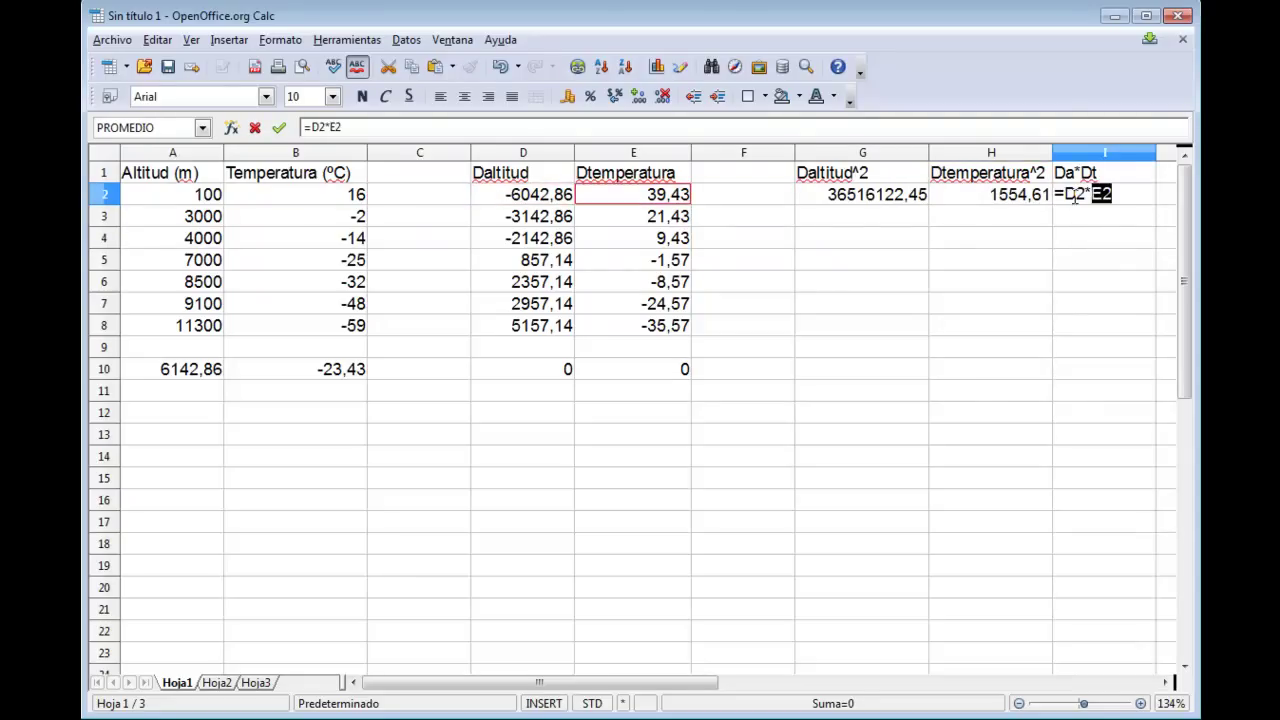
{"action": "key", "text": "Return"}
- Copy the formulas in G2:I2 down through row 8, overwriting the existing cells
{"action": "key", "text": "Up"}
{"action": "key", "text": "Left"}
{"action": "key", "text": "Left"}
{"action": "key", "text": "shift+Right"}
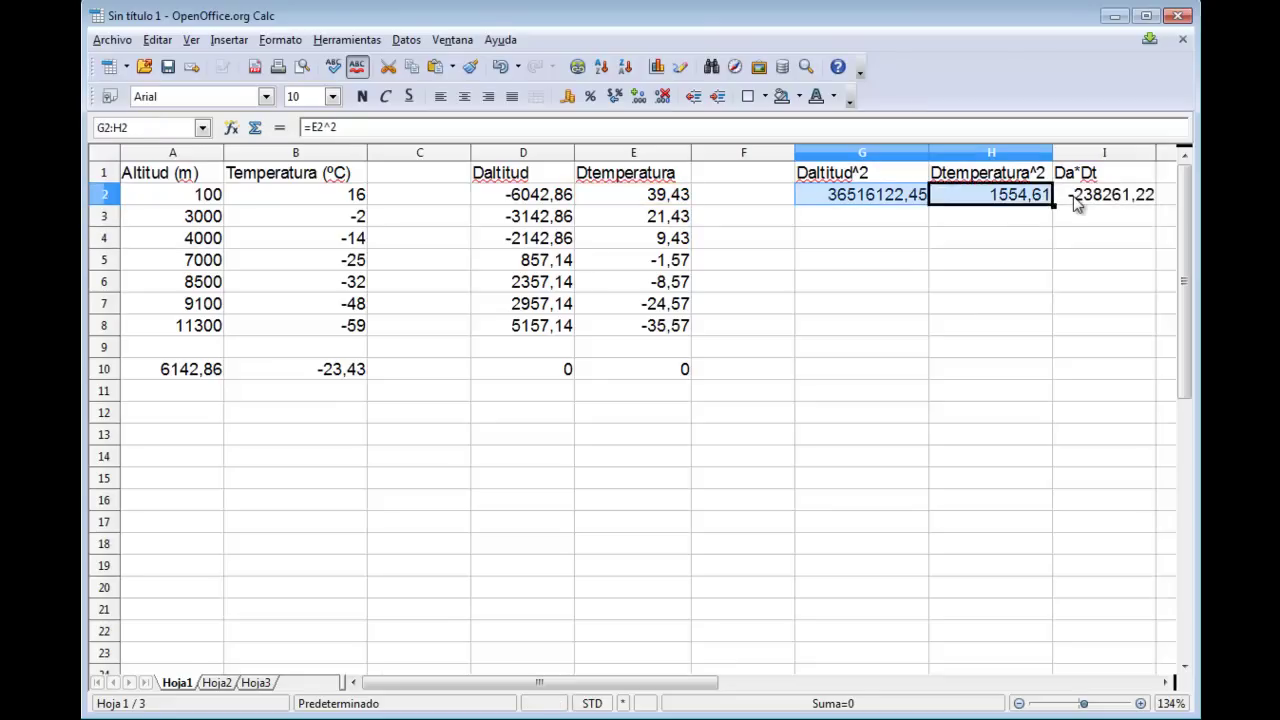
{"action": "key", "text": "shift+Right"}
{"action": "key", "text": "shift+Down"}
{"action": "key", "text": "shift+Down"}
{"action": "key", "text": "shift+Down"}
{"action": "key", "text": "shift+Down"}
{"action": "key", "text": "shift+Down"}
{"action": "key", "text": "shift+Down"}
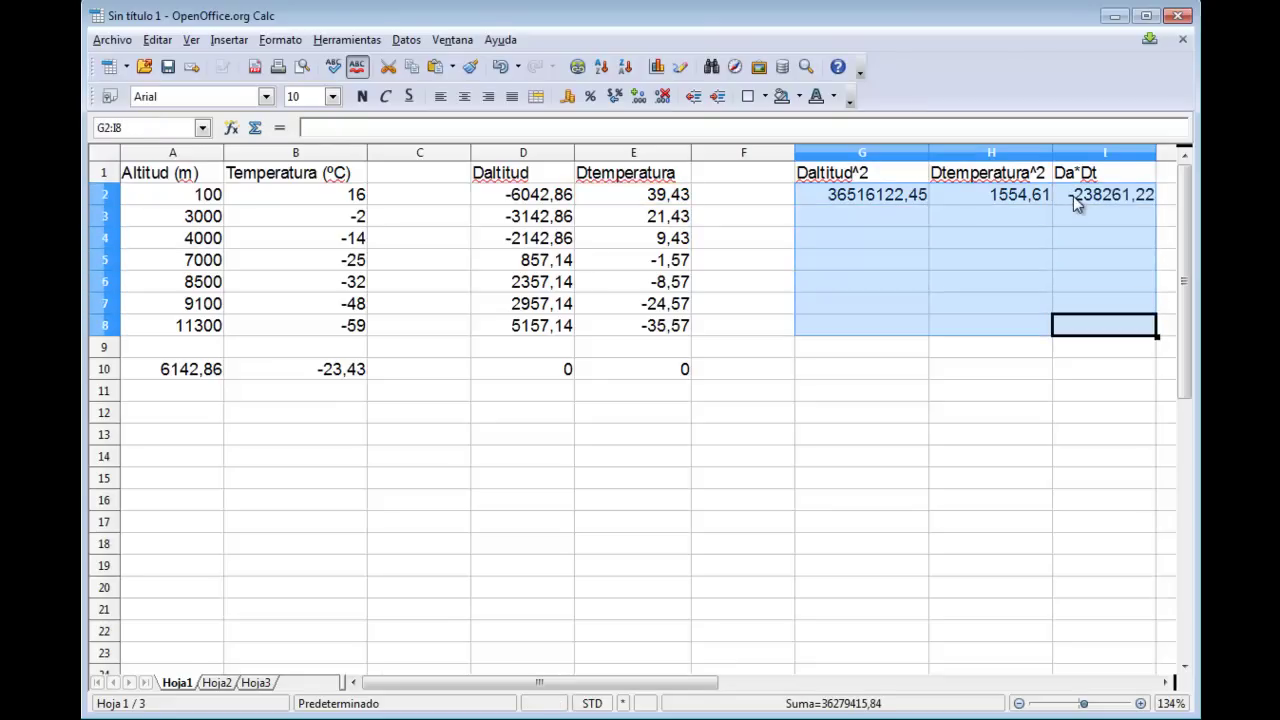
{"action": "key", "text": "ctrl+v"}
{"action": "key", "text": "Return"}
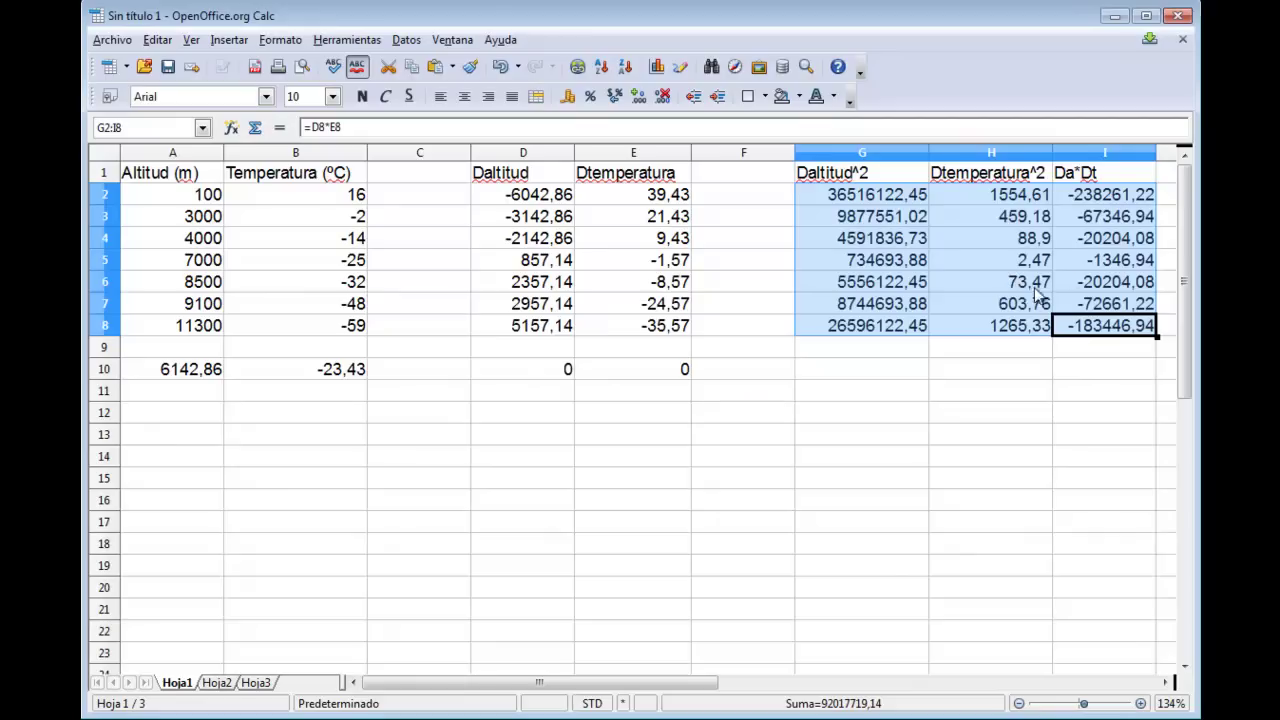
- Enter the formula =promedio(I2:I8) in cell I10 to average the deviation products
{"action": "left_click", "coordinate": [1100, 380]}
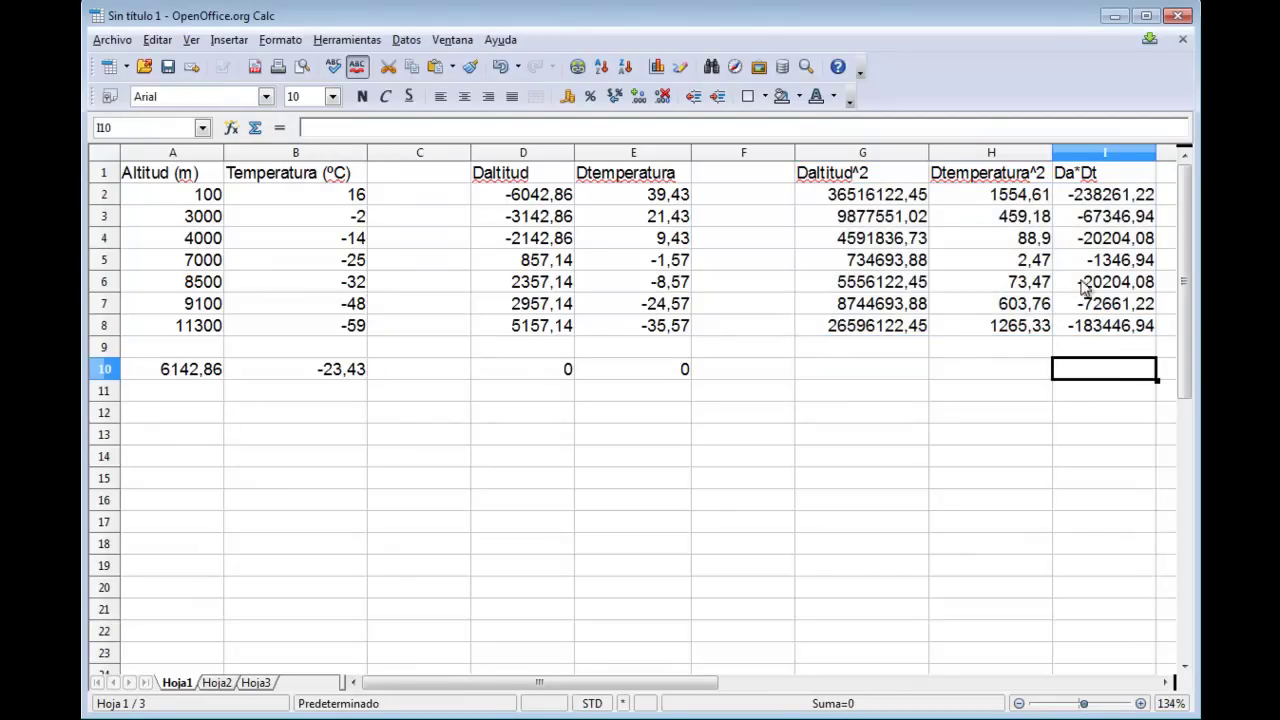
{"action": "type", "text": "=promedio("}
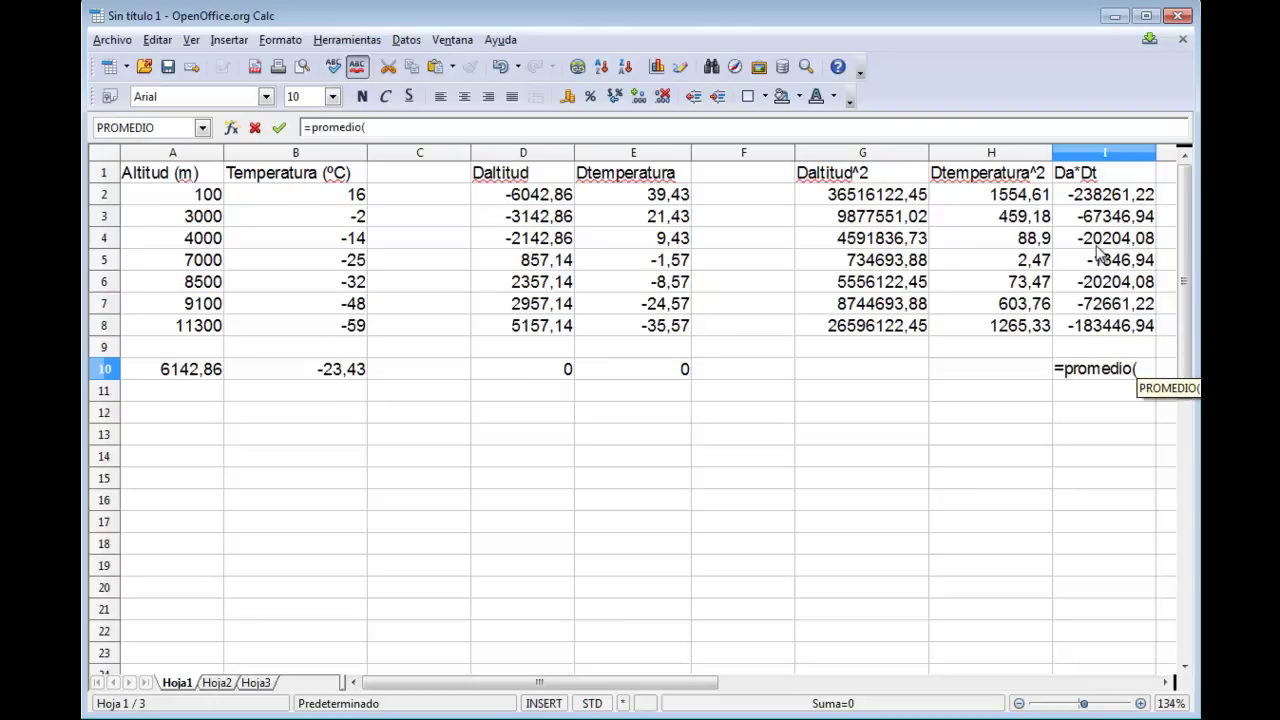
{"action": "left_click_drag", "start_coordinate": [1134, 330], "coordinate": [1133, 203]}
{"action": "type", "text": ")"}
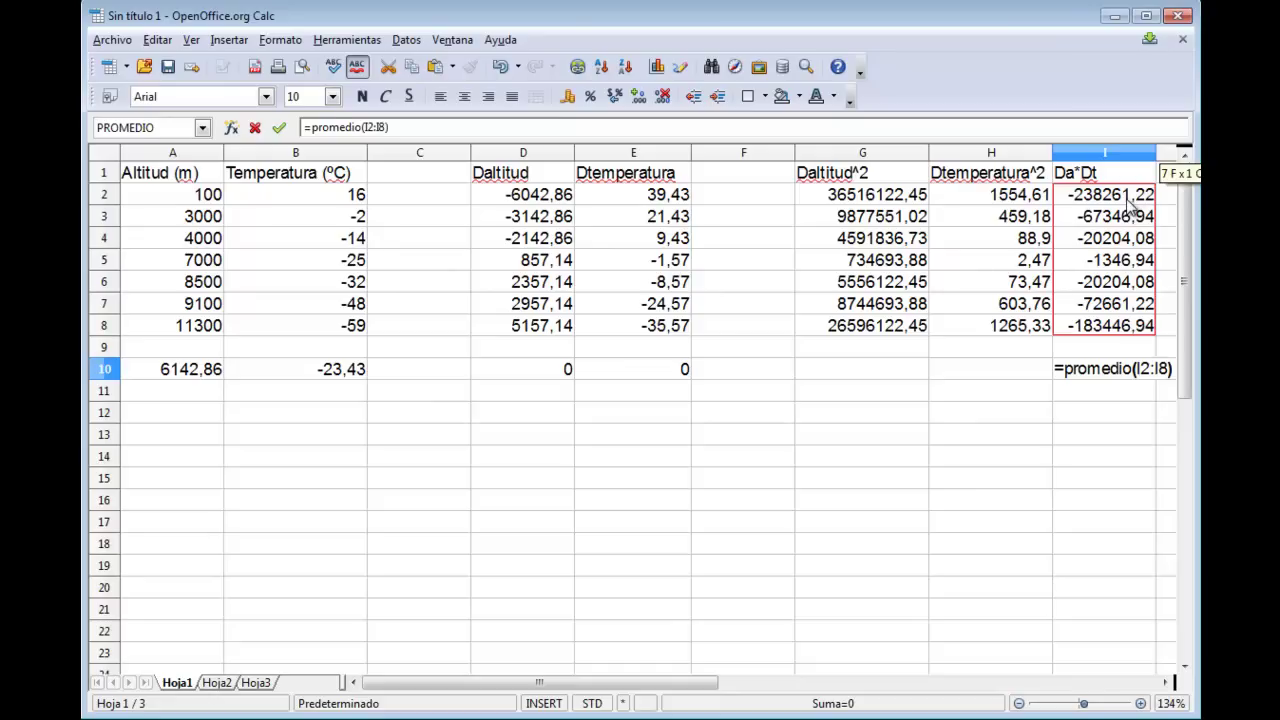
{"action": "key", "text": "Return"}
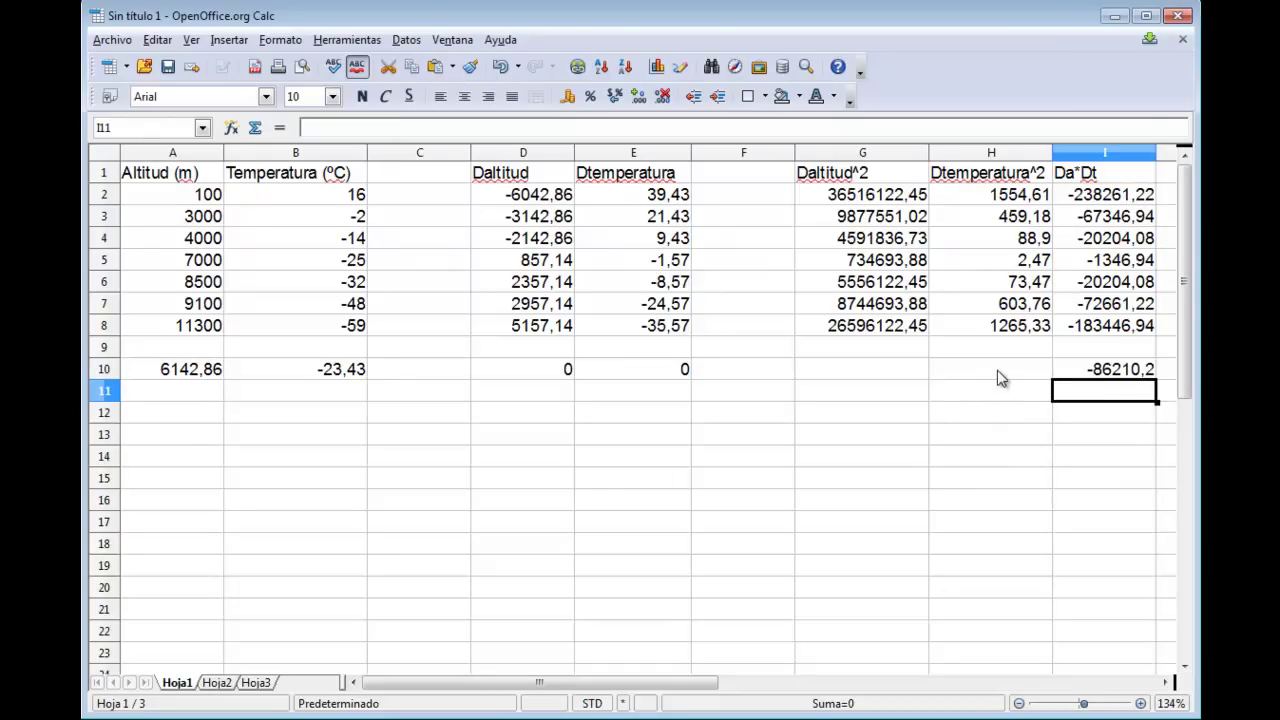
- Copy the average formula from I10 into H10 and G10 for the two squared-deviation columns
{"action": "left_click", "coordinate": [1076, 374]}
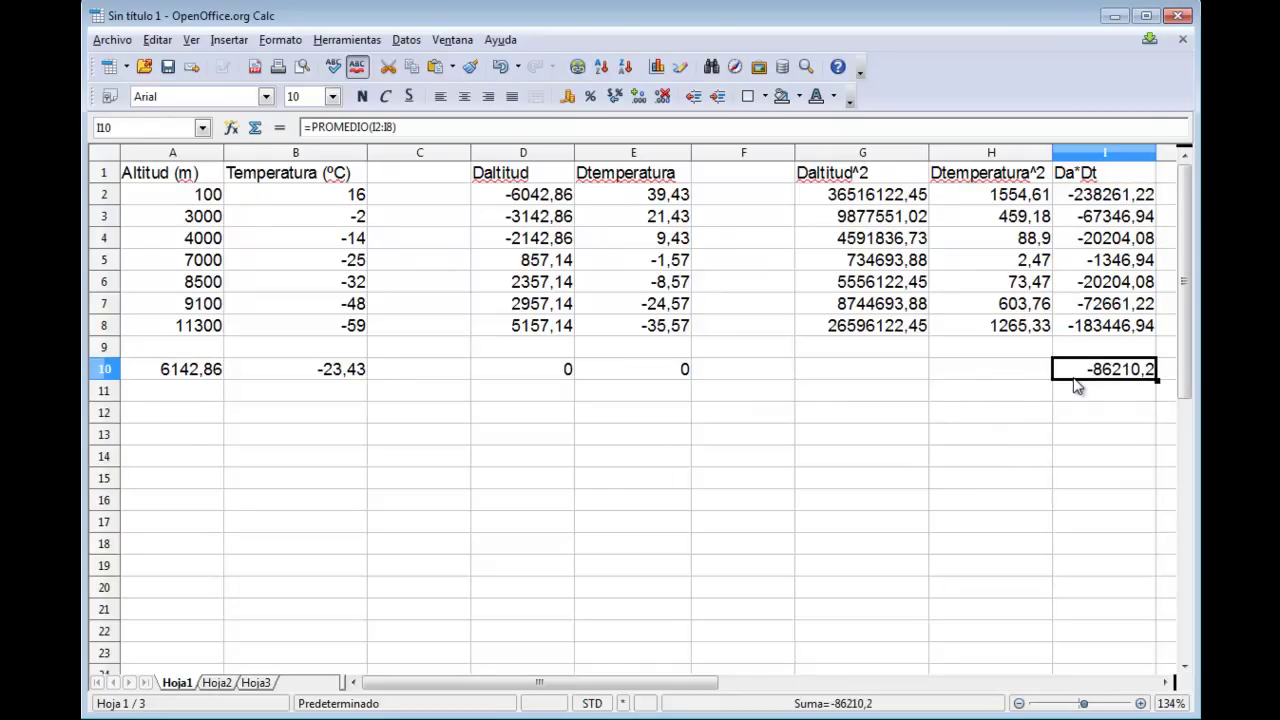
{"action": "key", "text": "ctrl+c"}
{"action": "left_click", "coordinate": [1014, 374]}
{"action": "key", "text": "ctrl+v"}
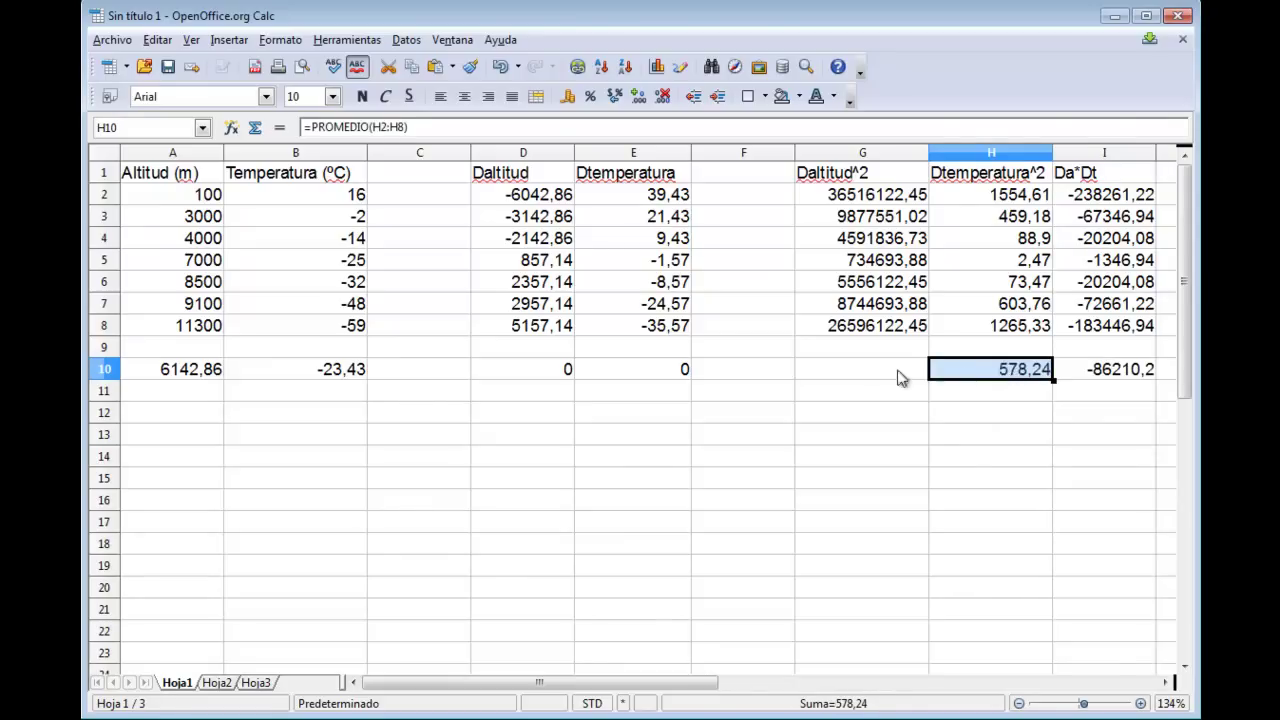
{"action": "left_click", "coordinate": [882, 378]}
{"action": "key", "text": "ctrl+v"}
- Enter the label "Correlación" in cell H12
{"action": "left_click", "coordinate": [1028, 406]}
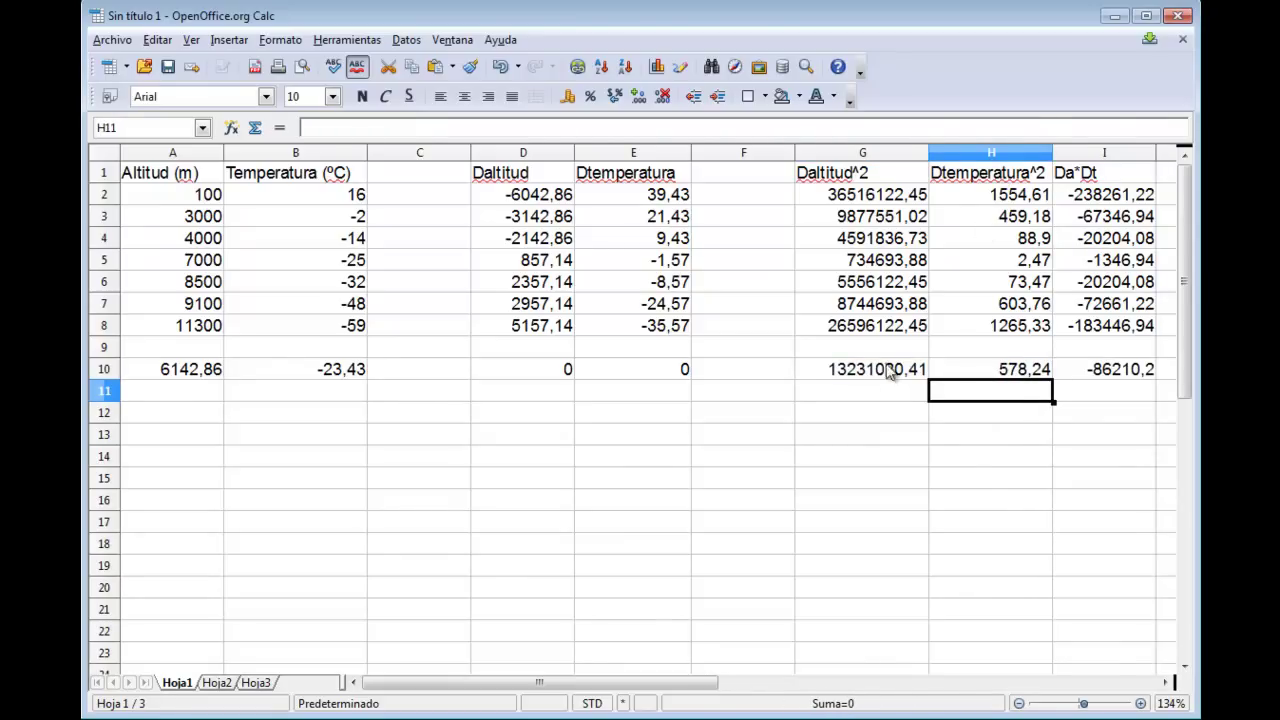
{"action": "left_click", "coordinate": [995, 418]}
{"action": "type", "text": "Corr"}
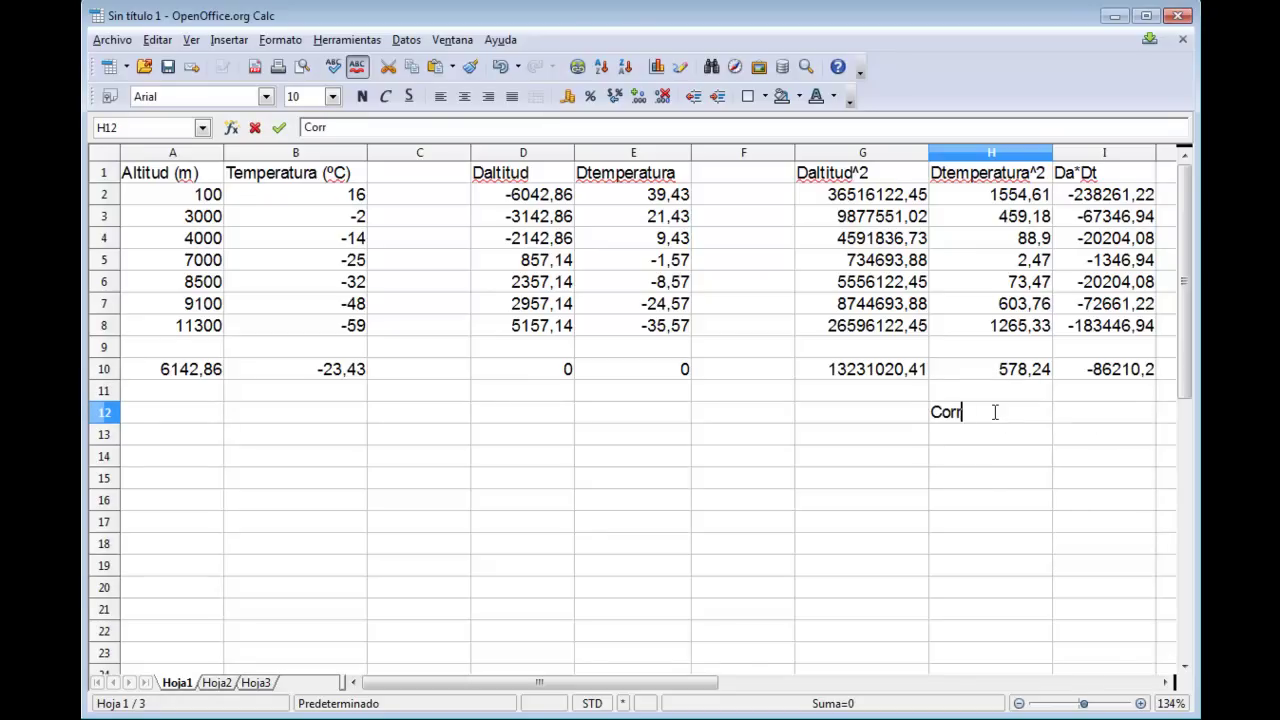
{"action": "type", "text": "elación"}
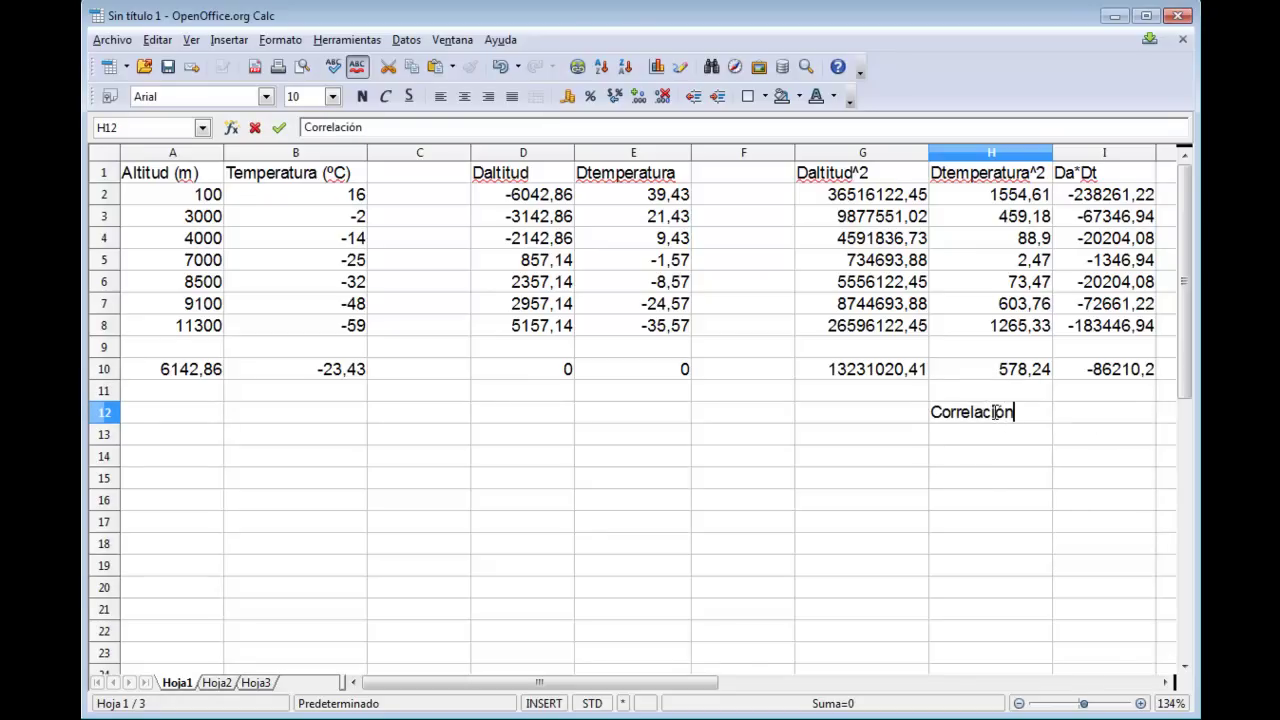
{"action": "key", "text": "Return"}
- Enter the formula =I10/raiz(G10*H10) in cell I12 to calculate the correlation coefficient
{"action": "key", "text": "Tab"}
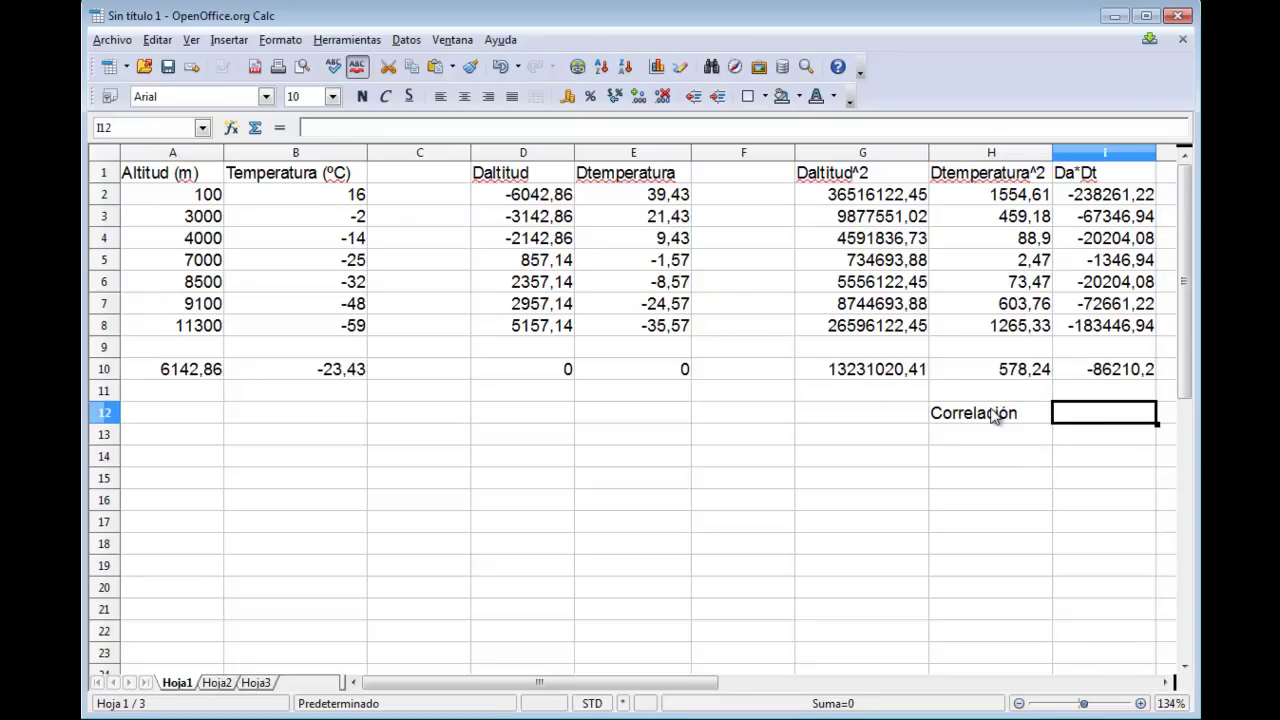
{"action": "type", "text": "="}
{"action": "left_click", "coordinate": [1113, 378]}
{"action": "type", "text": "/raiz("}
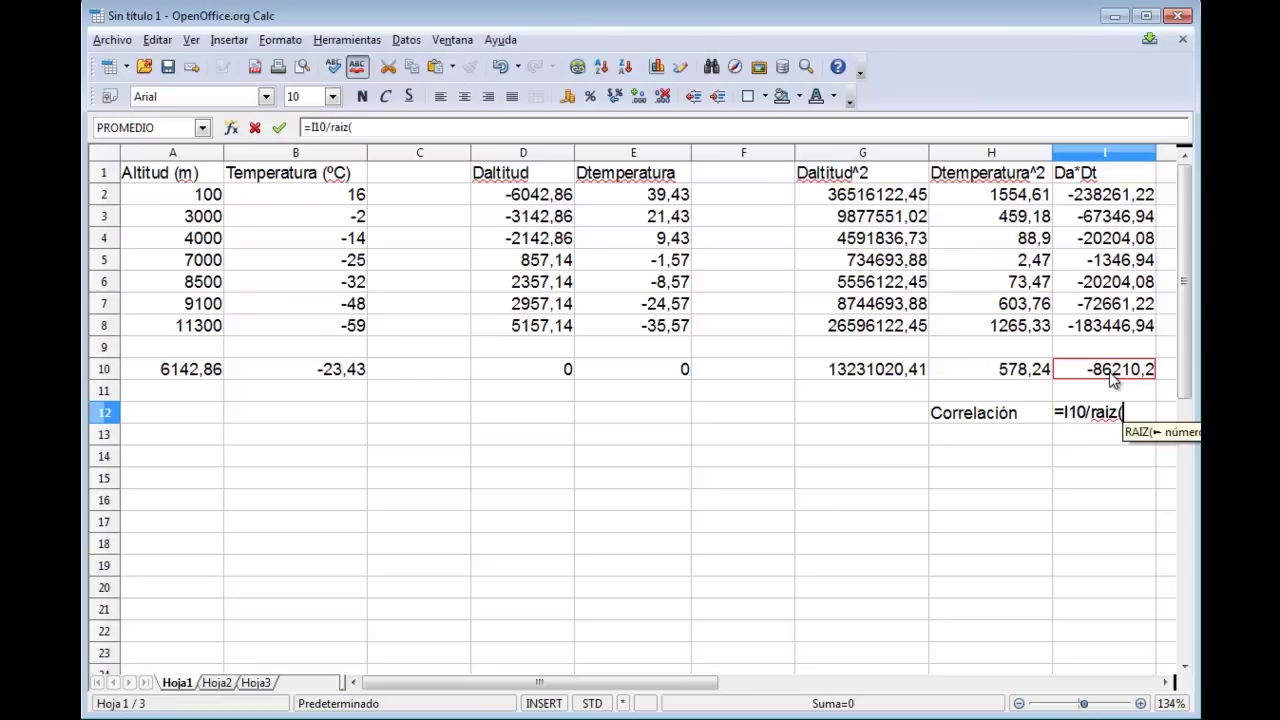
{"action": "left_click", "coordinate": [883, 376]}
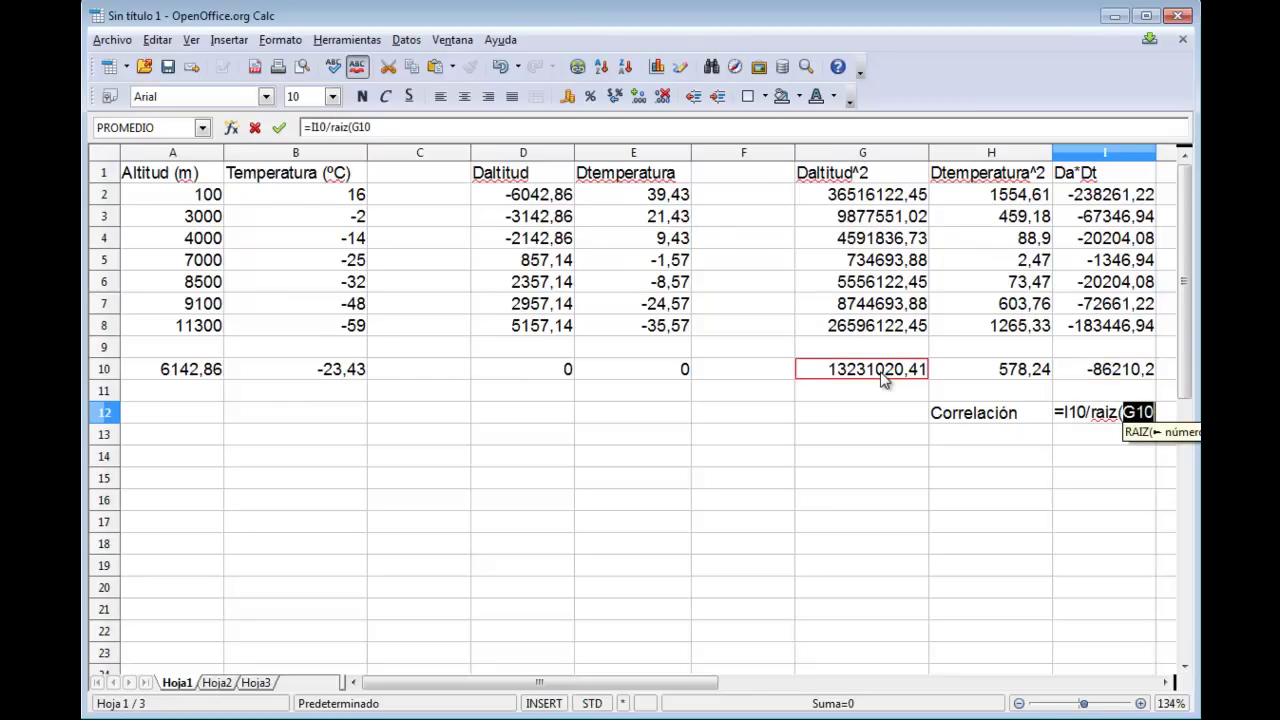
{"action": "type", "text": "*"}
{"action": "left_click", "coordinate": [983, 375]}
{"action": "type", "text": ")"}
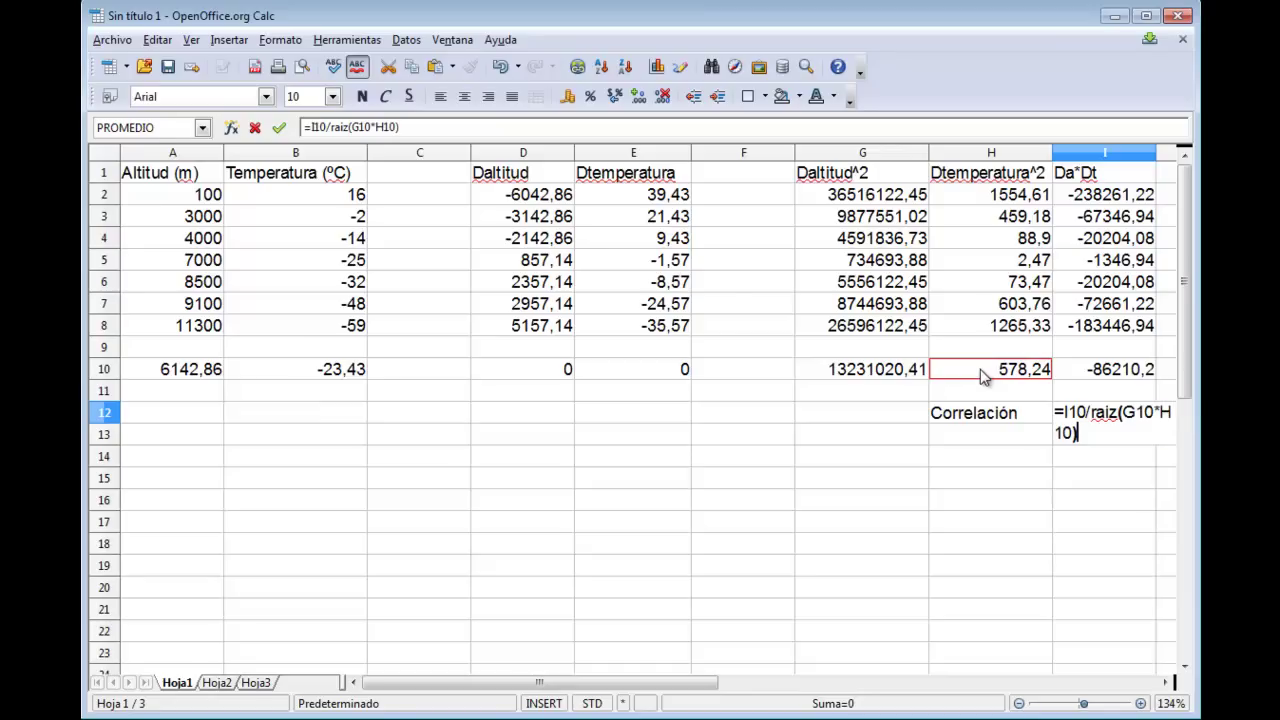
{"action": "key", "text": "Return"}
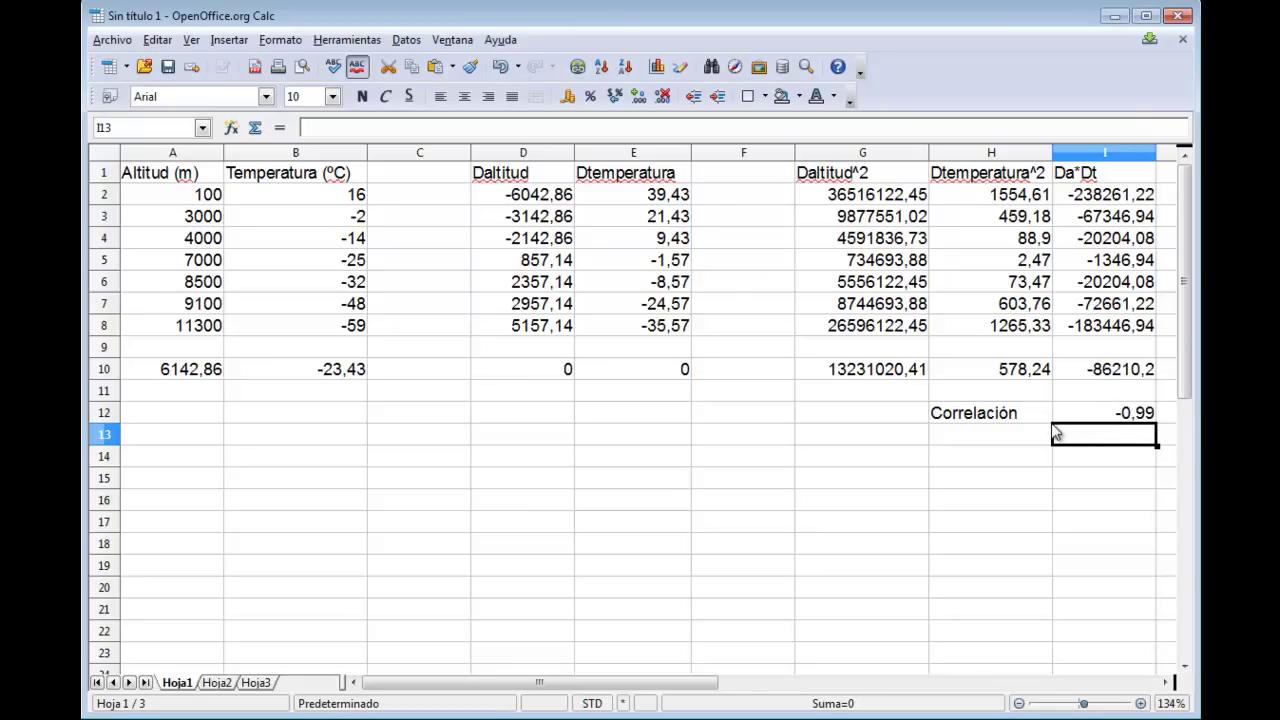
- Enter the header "Altitud (pies)" in cell A14 to start a second table below the data
{"action": "key", "text": "Down"}
{"action": "key", "text": "Down"}
{"action": "key", "text": "Left"}
{"action": "key", "text": "Left"}
{"action": "key", "text": "Left"}
{"action": "key", "text": "Left"}
{"action": "key", "text": "Left"}
{"action": "key", "text": "Left"}
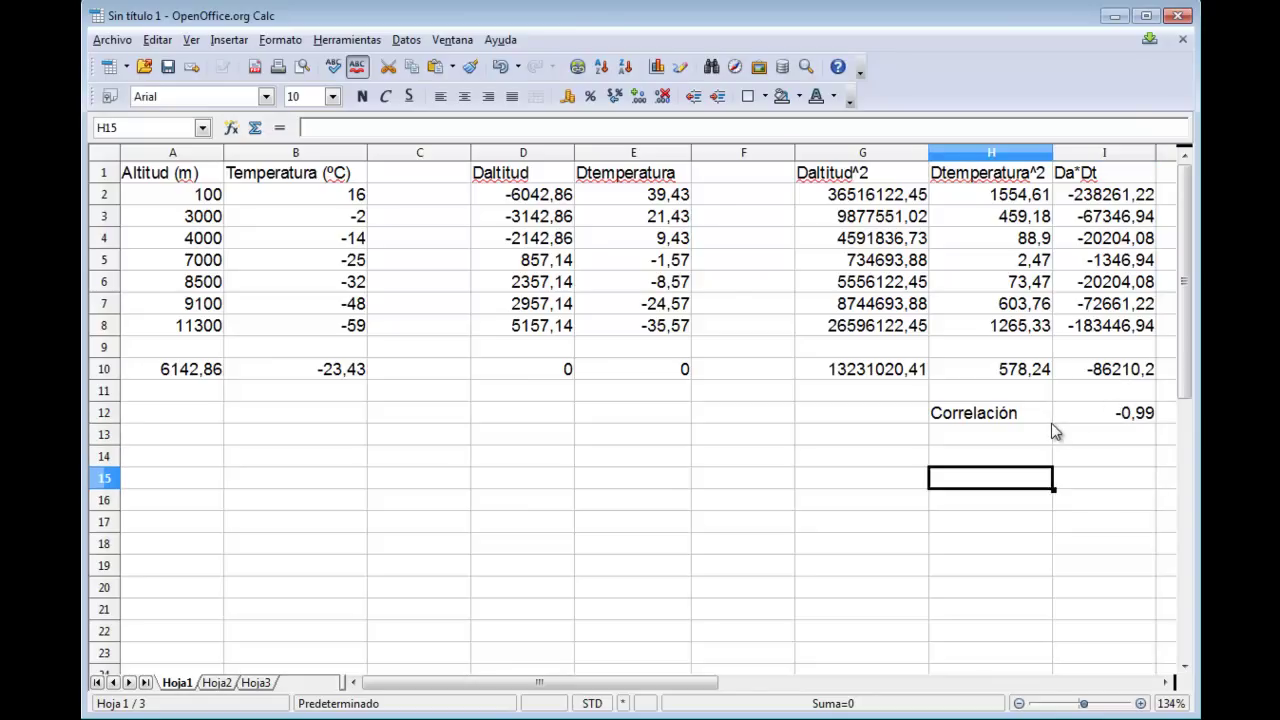
{"action": "key", "text": "Left"}
{"action": "key", "text": "Left"}
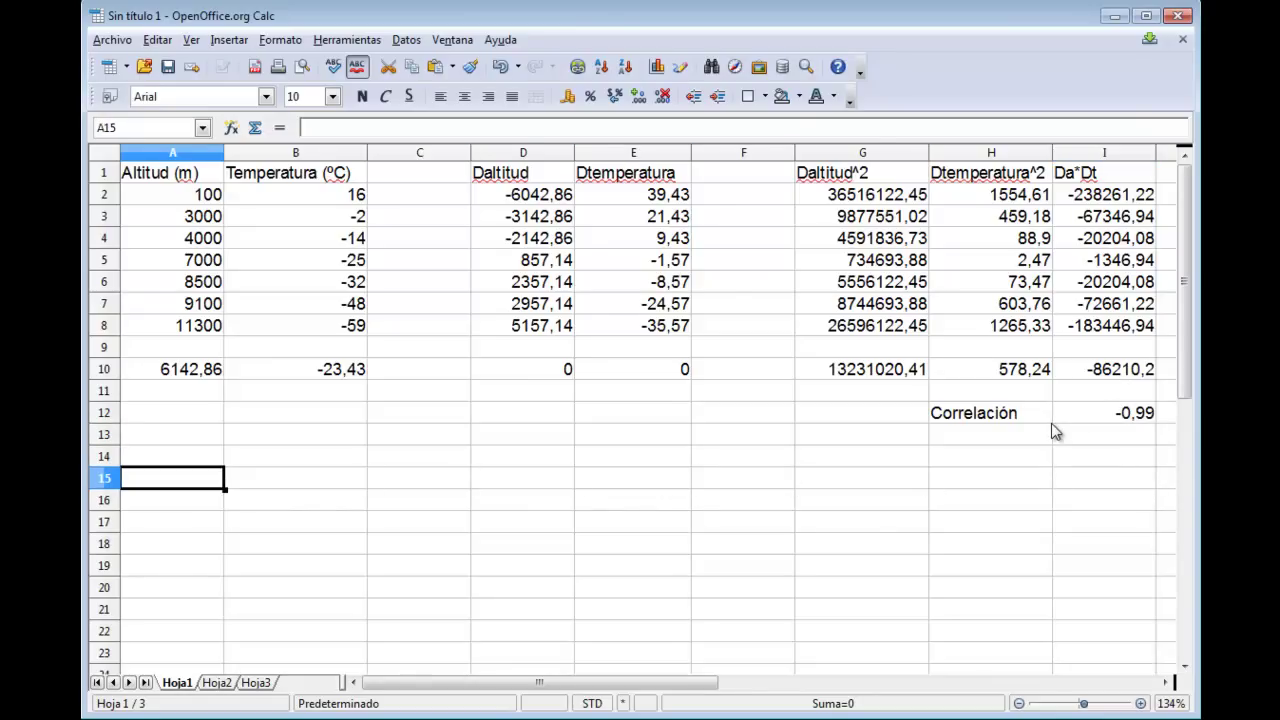
{"action": "key", "text": "Up"}
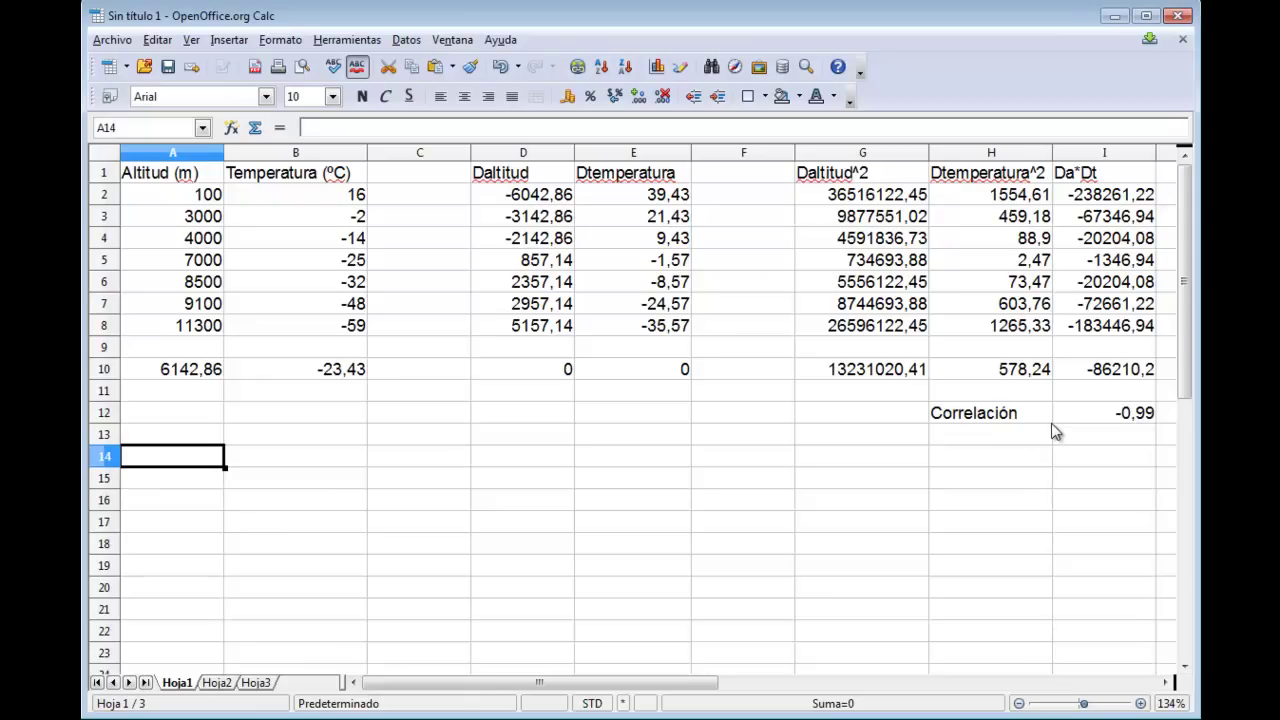
{"action": "type", "text": "Altitud (pies)"}
- Enter the header "Temperatura (ºF)" in cell B14
{"action": "key", "text": "Tab"}
{"action": "type", "text": "Tem"}
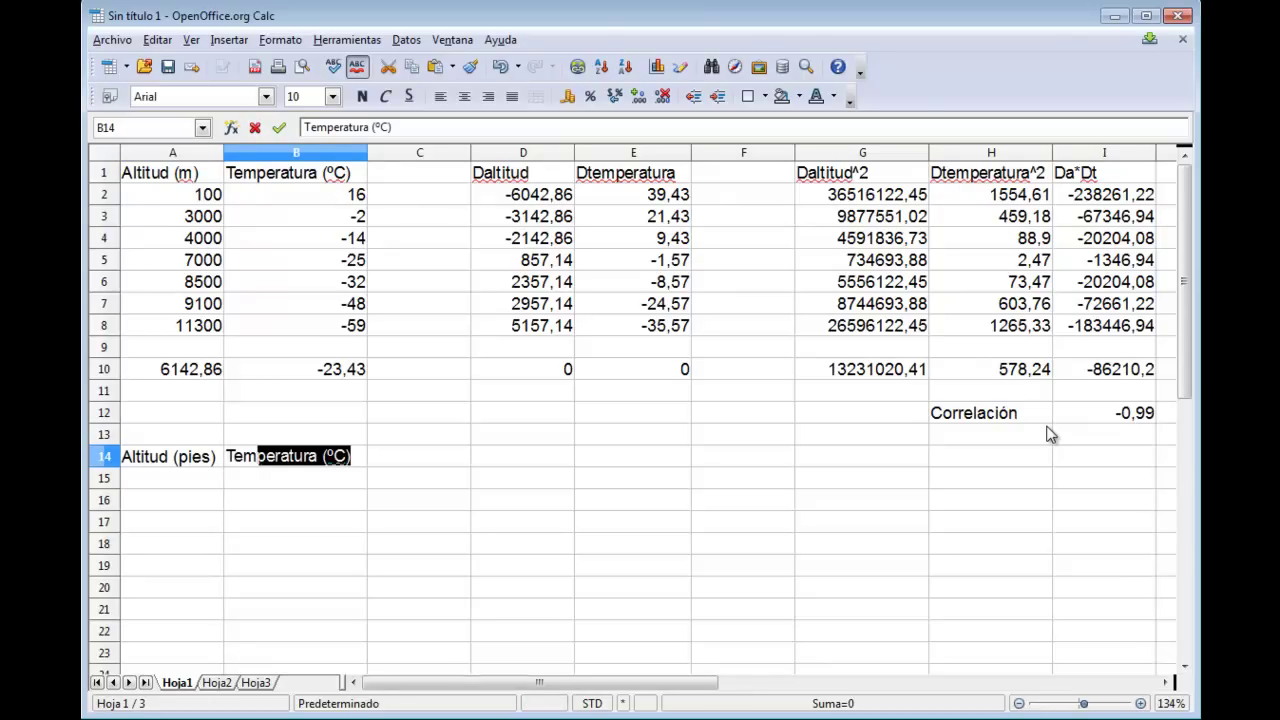
{"action": "type", "text": "peratura ("}
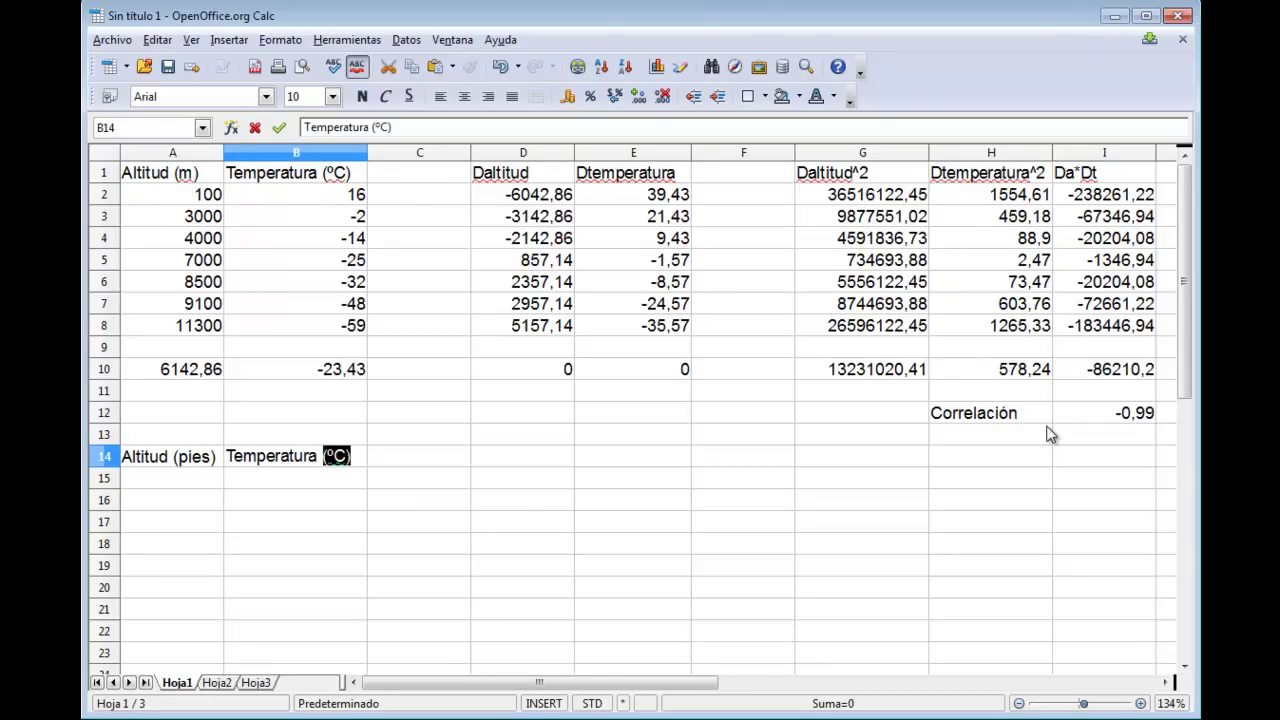
{"action": "type", "text": "ºF)"}
{"action": "key", "text": "Return"}
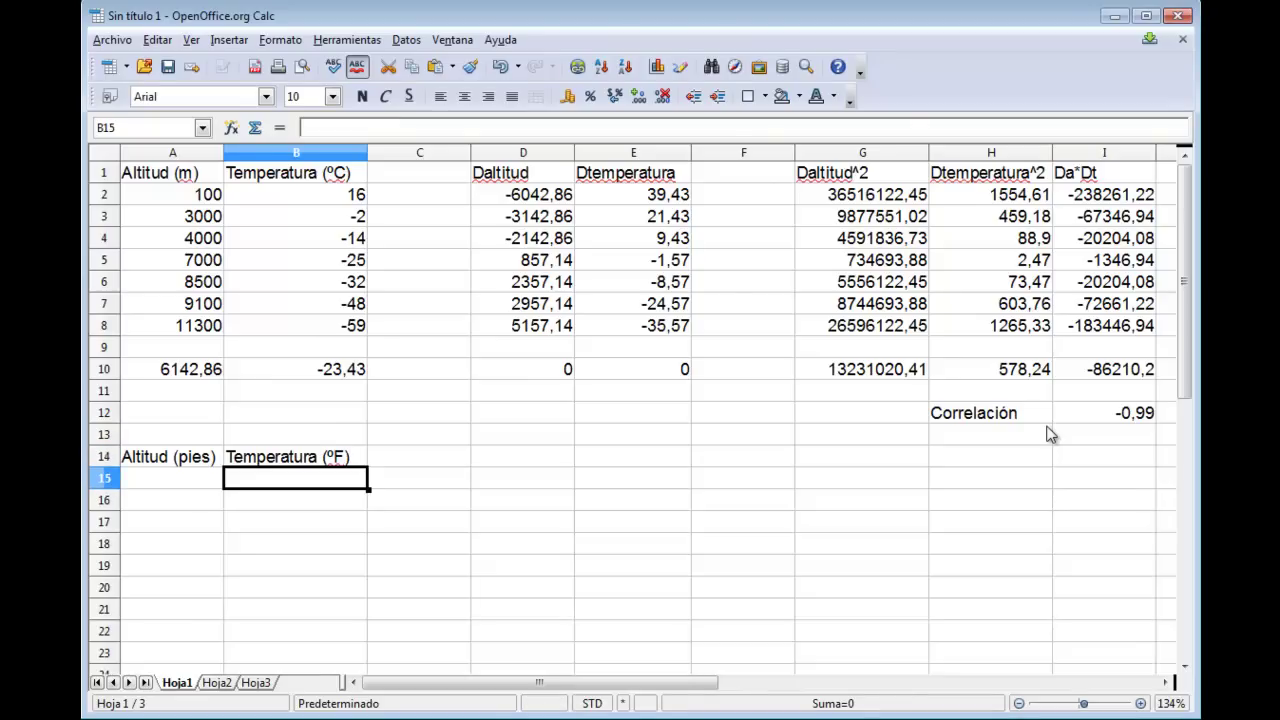
- Enter the formula =A2/0,3048 in cell A15 to convert the first altitude from metres to feet
{"action": "key", "text": "Left"}
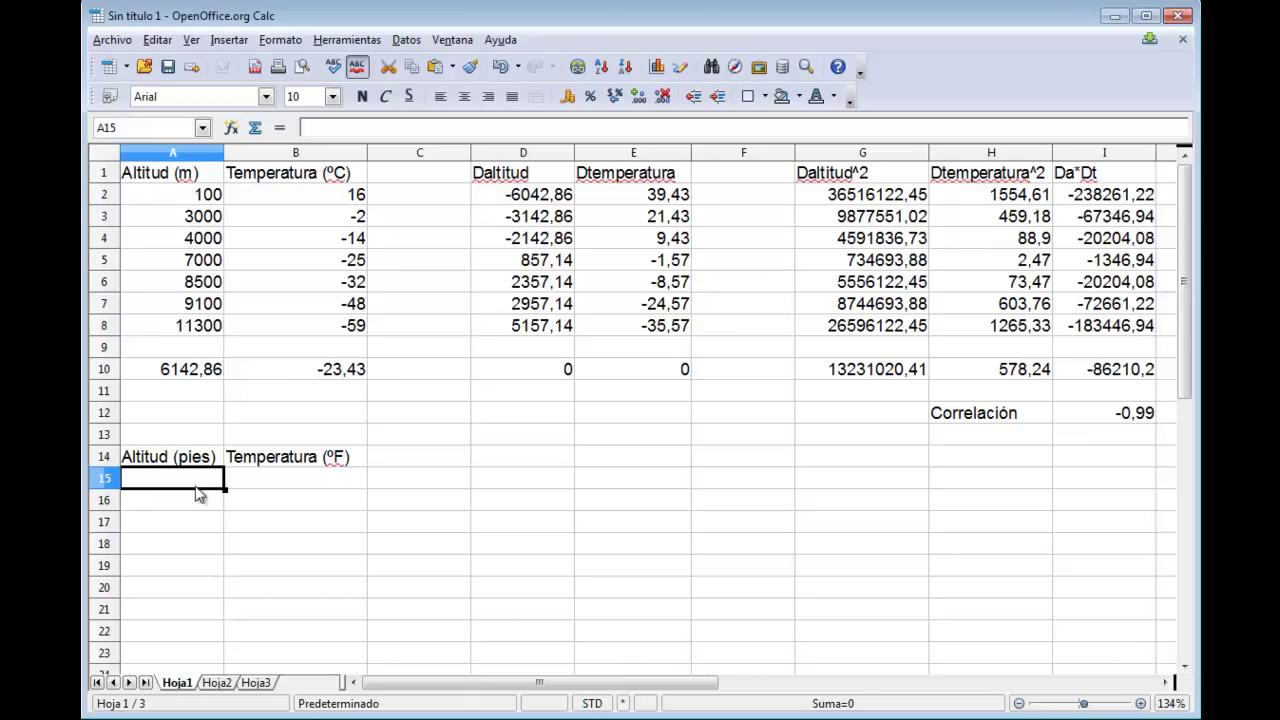
{"action": "type", "text": "="}
{"action": "left_click", "coordinate": [216, 201]}
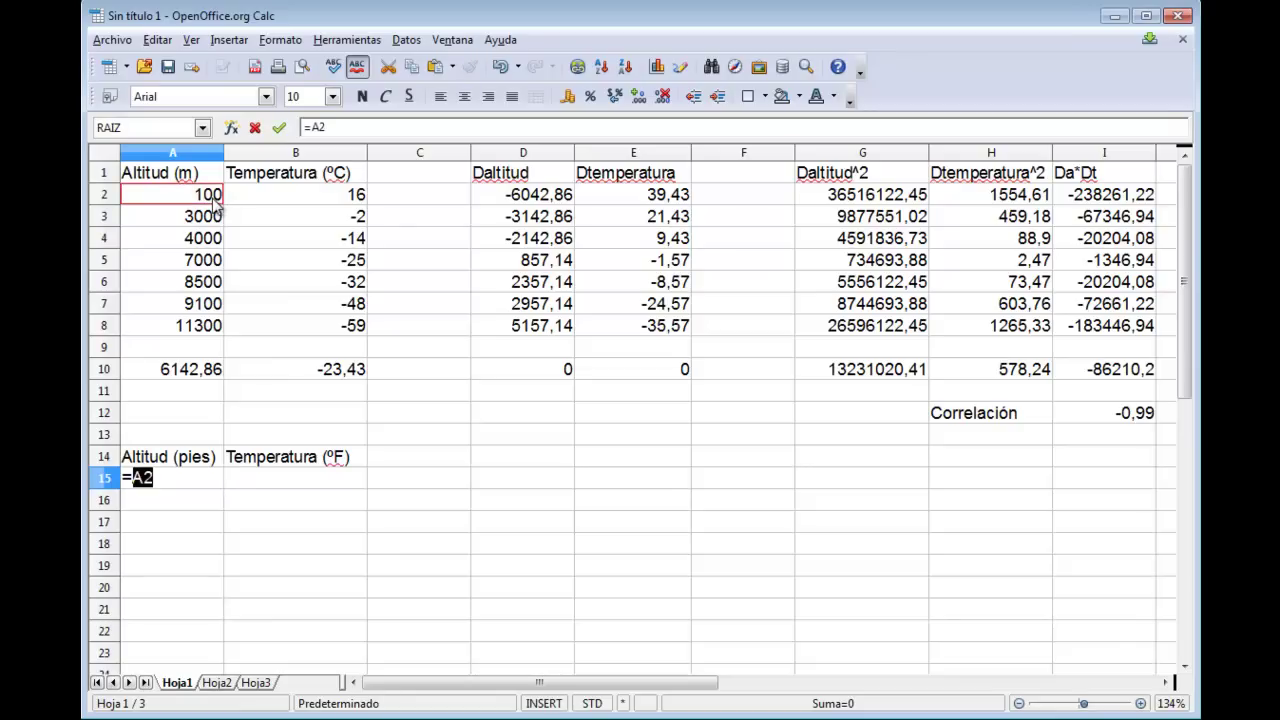
{"action": "type", "text": "/0,3048"}
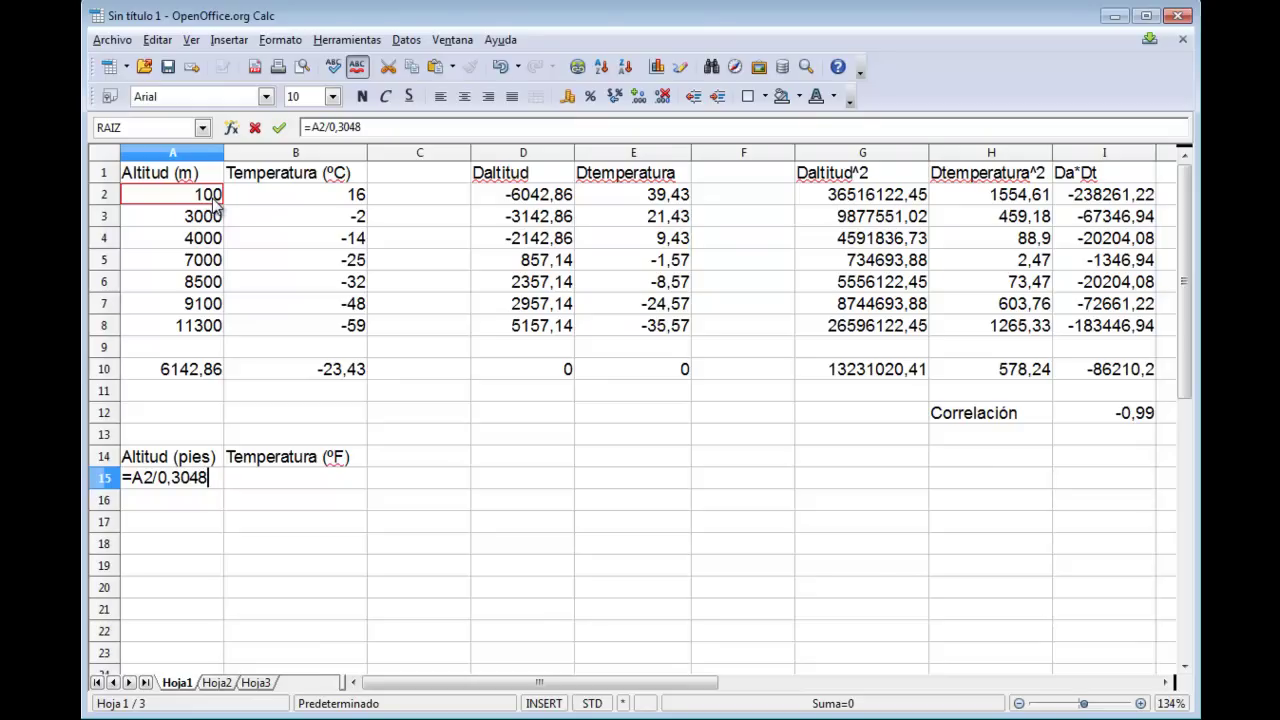
{"action": "key", "text": "Return"}
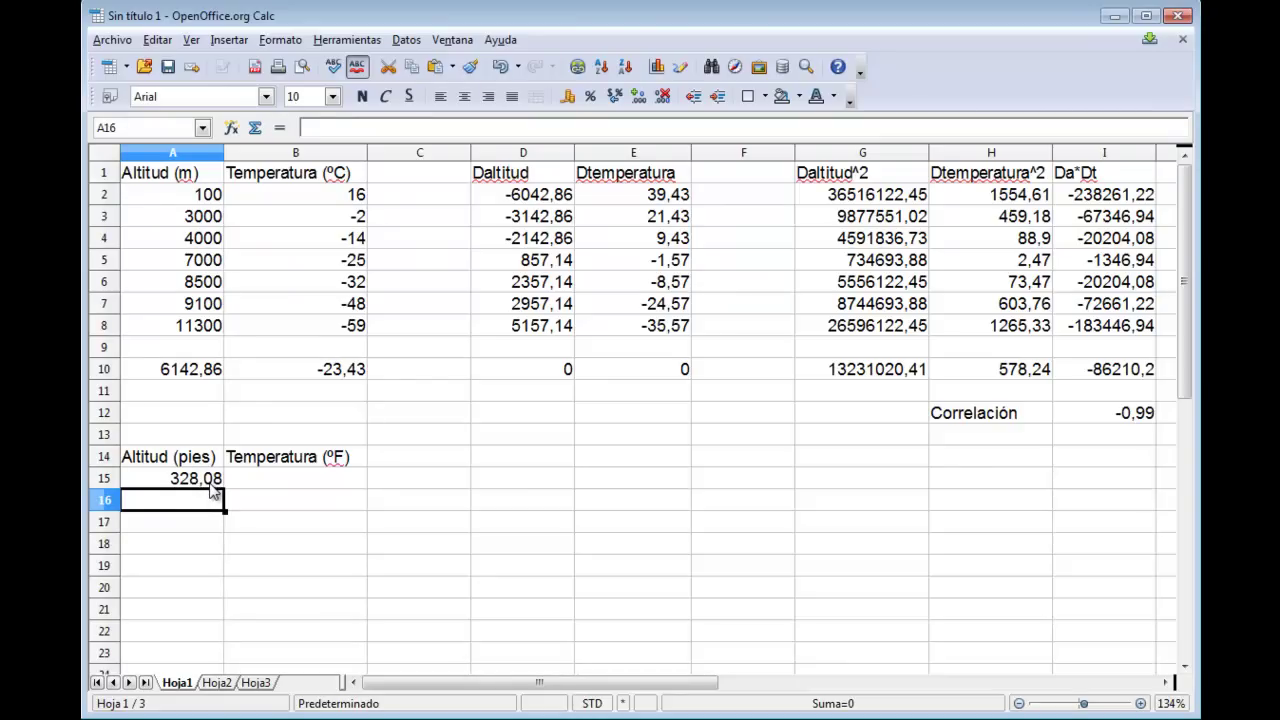
- Copy the feet conversion formula from A15 down through A21, overwriting the existing cell
{"action": "left_click", "coordinate": [214, 484]}
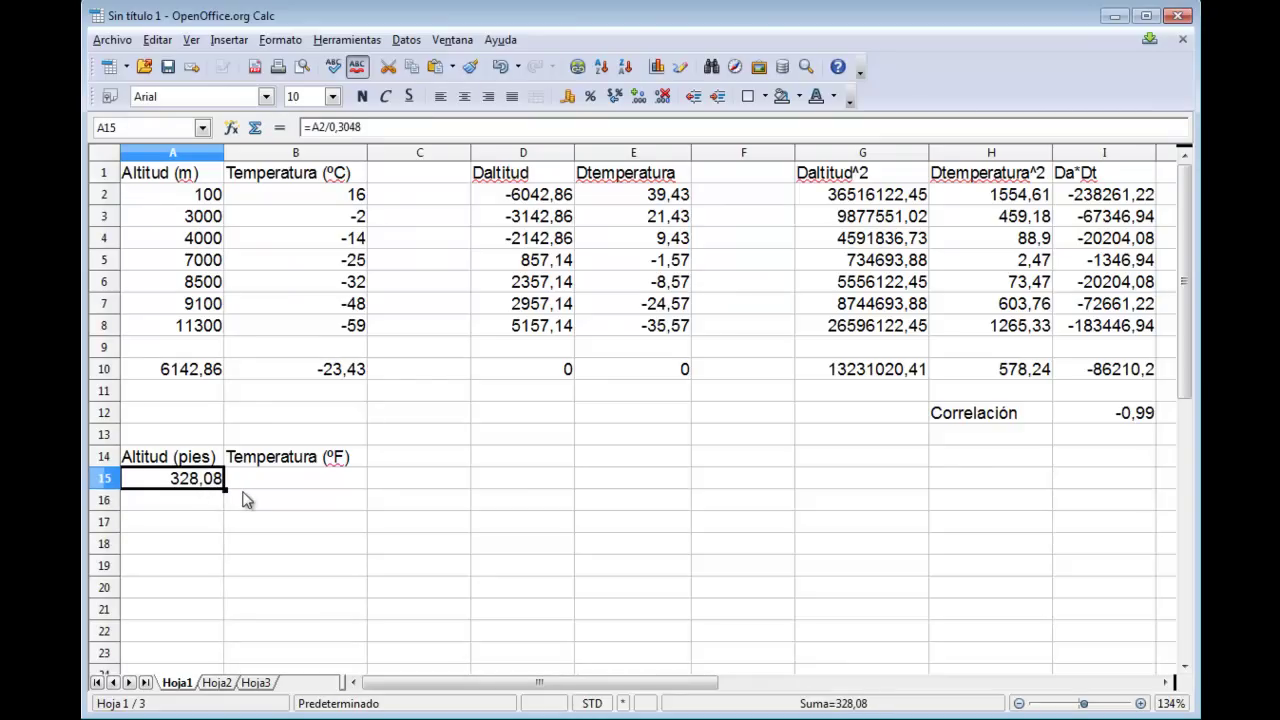
{"action": "key", "text": "shift+Down"}
{"action": "key", "text": "shift+Down"}
{"action": "key", "text": "shift+Down"}
{"action": "key", "text": "shift+Down"}
{"action": "key", "text": "shift+Down"}
{"action": "key", "text": "shift+Down"}
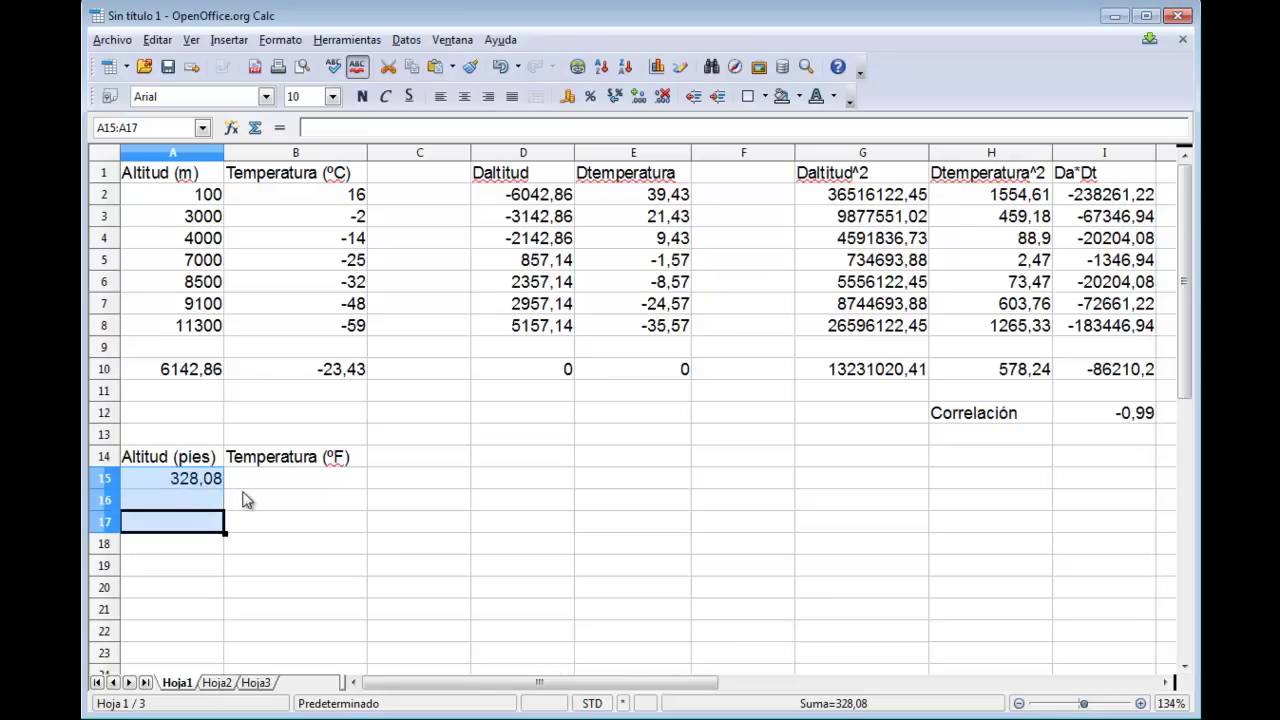
{"action": "key", "text": "ctrl+v"}
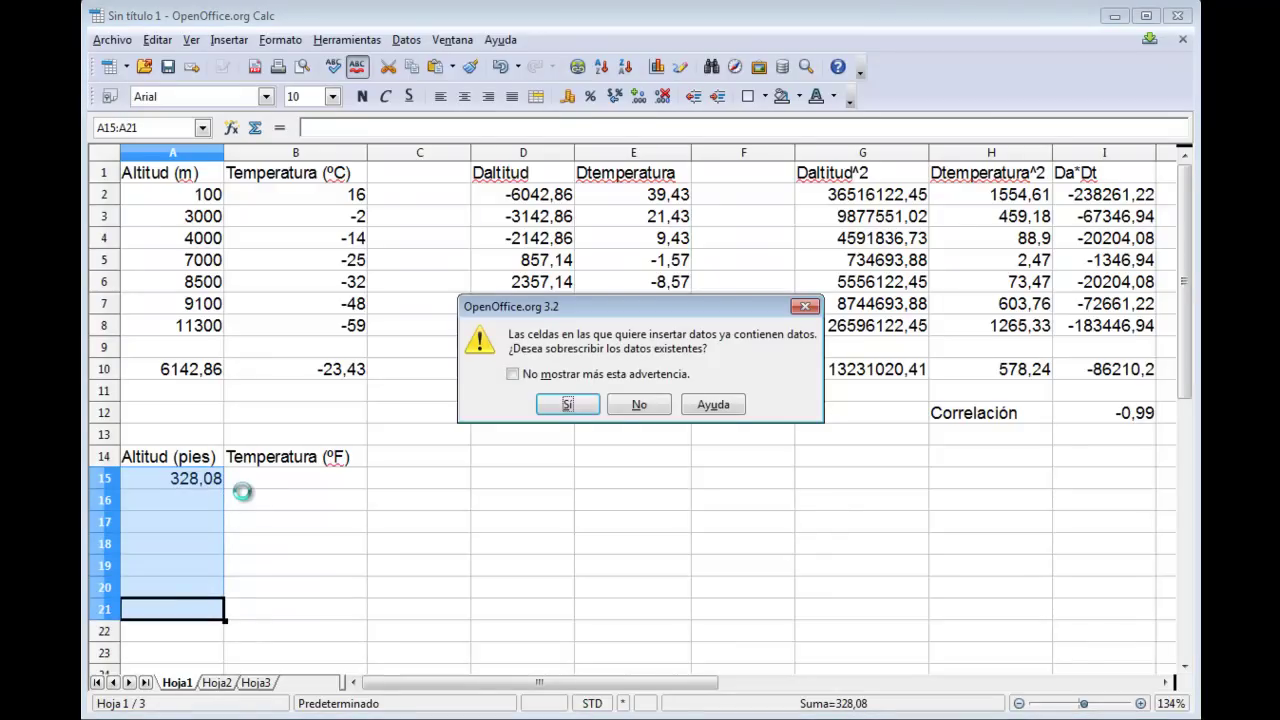
{"action": "left_click", "coordinate": [568, 404]}
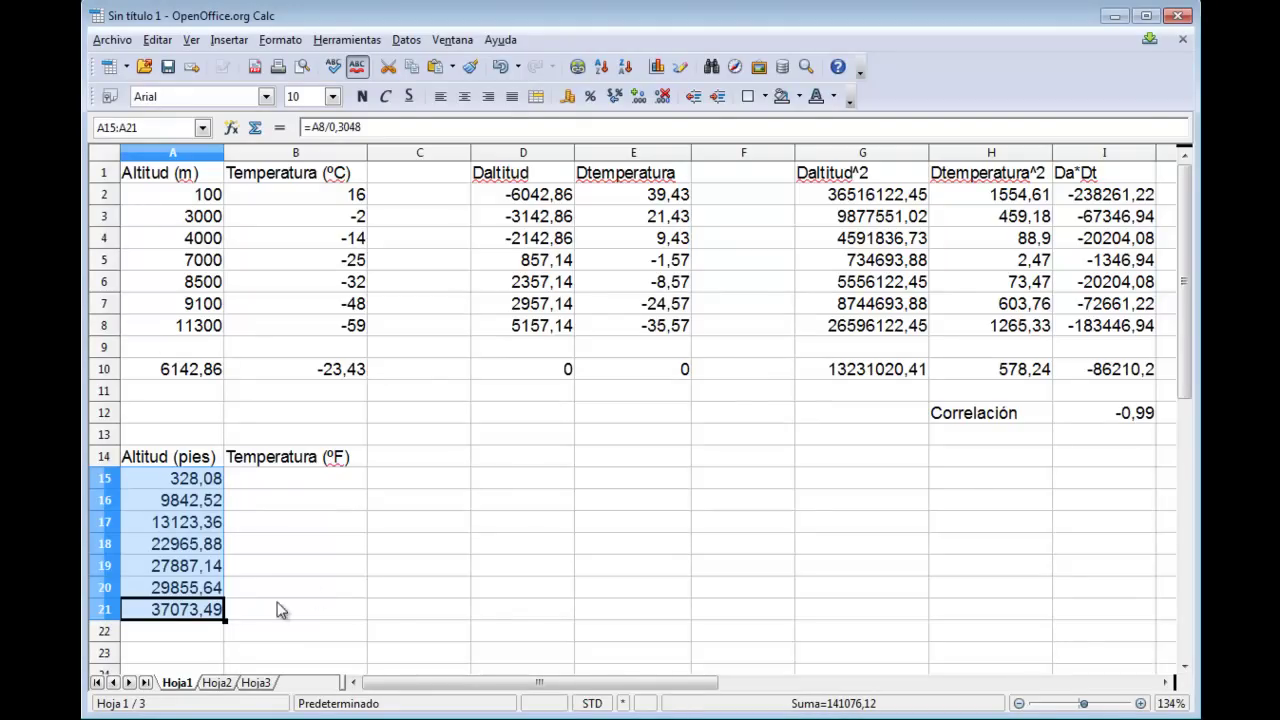
{"action": "left_click", "coordinate": [192, 417]}
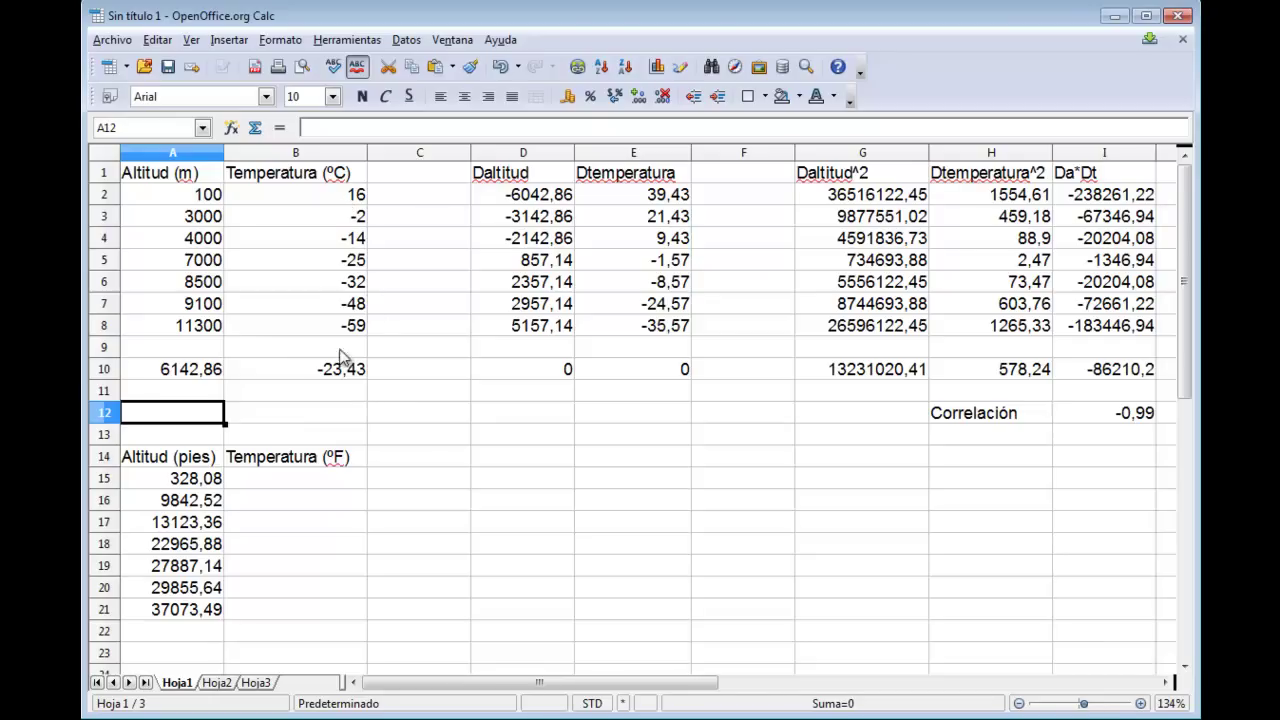
- Enter the formula =32+1,8*B2 in cell B15 to convert the first temperature from Celsius to Fahrenheit
{"action": "left_click", "coordinate": [326, 484]}
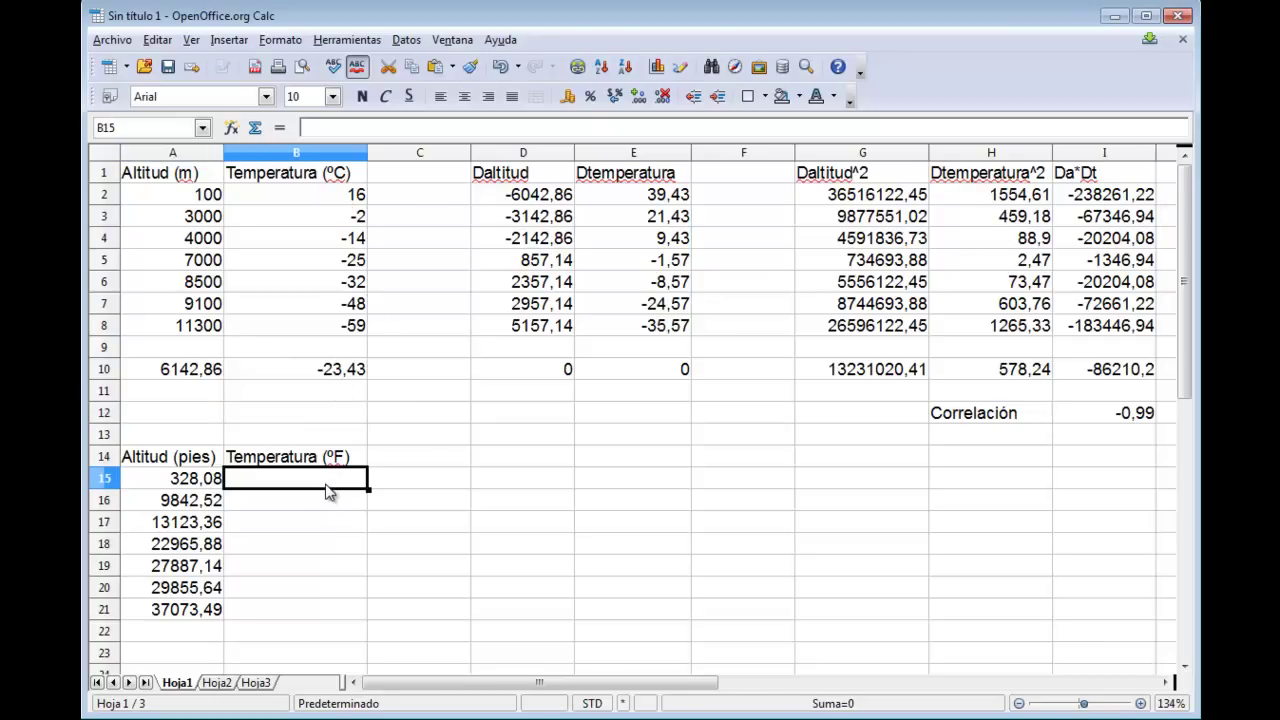
{"action": "type", "text": "=32"}
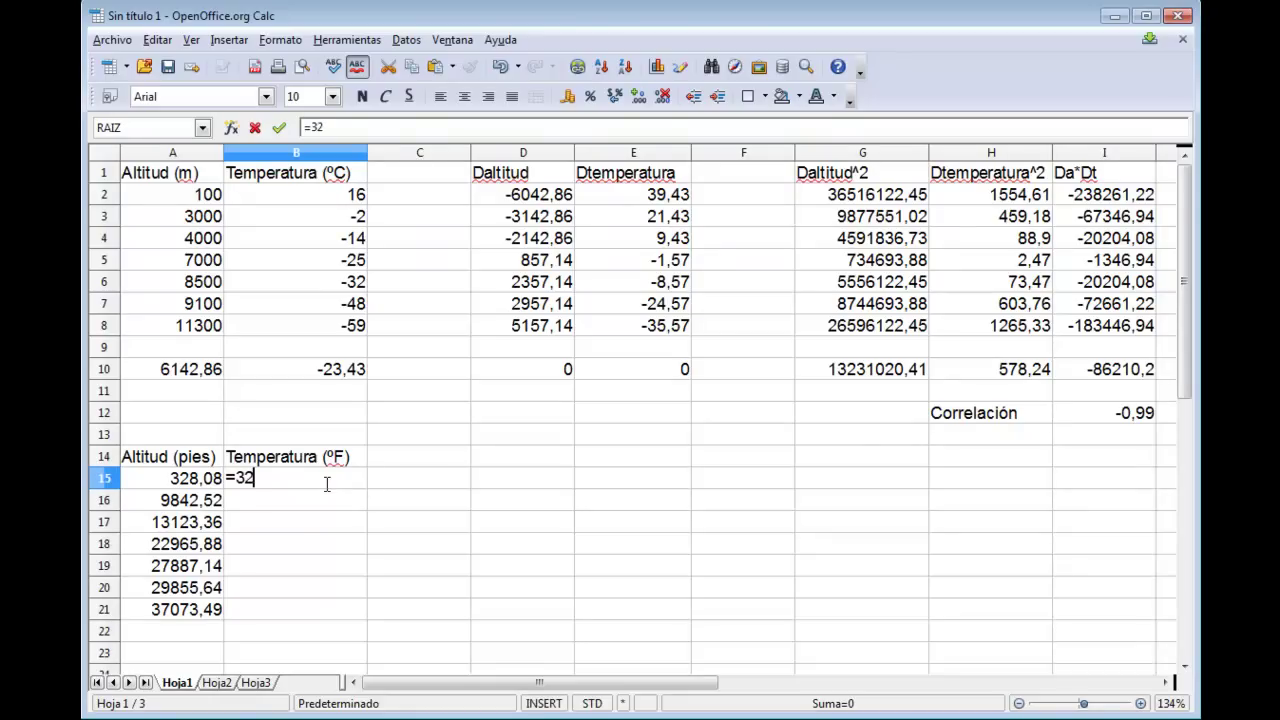
{"action": "type", "text": "+1,8*"}
{"action": "left_click", "coordinate": [338, 198]}
{"action": "key", "text": "Return"}
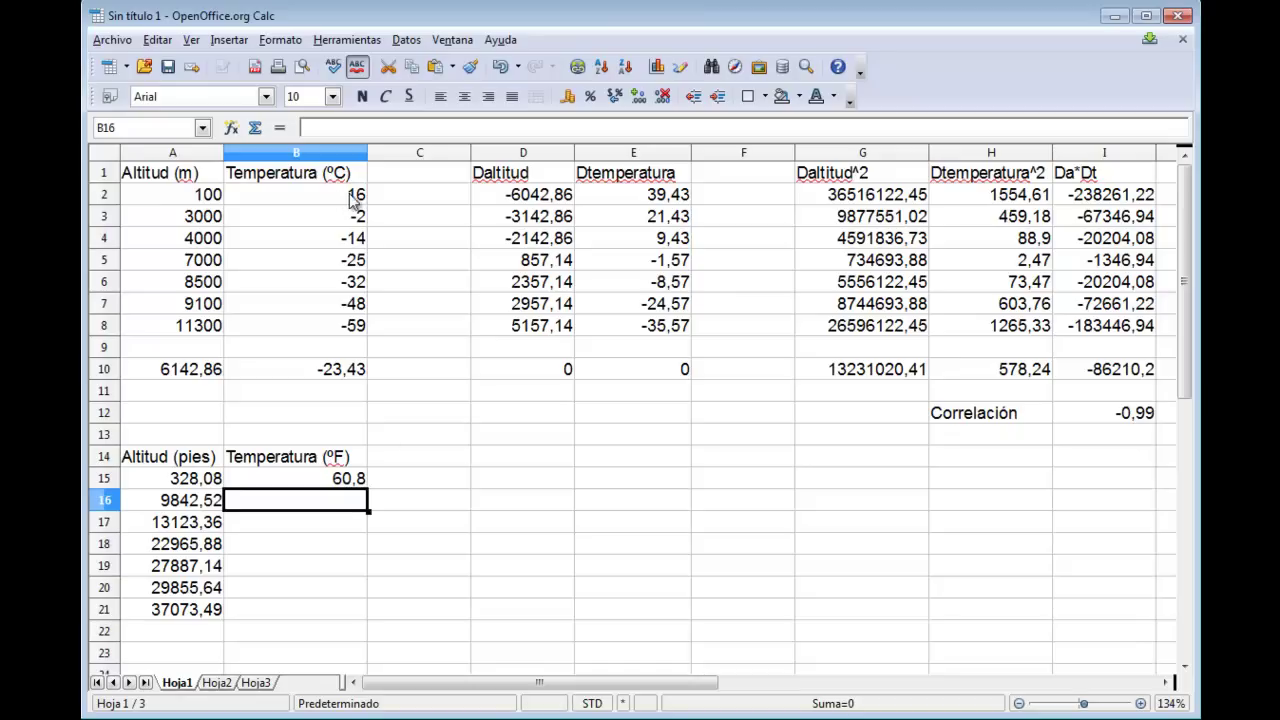
- Copy the Fahrenheit conversion formula from B15 down through B21, overwriting the existing cell
{"action": "left_click", "coordinate": [322, 480]}
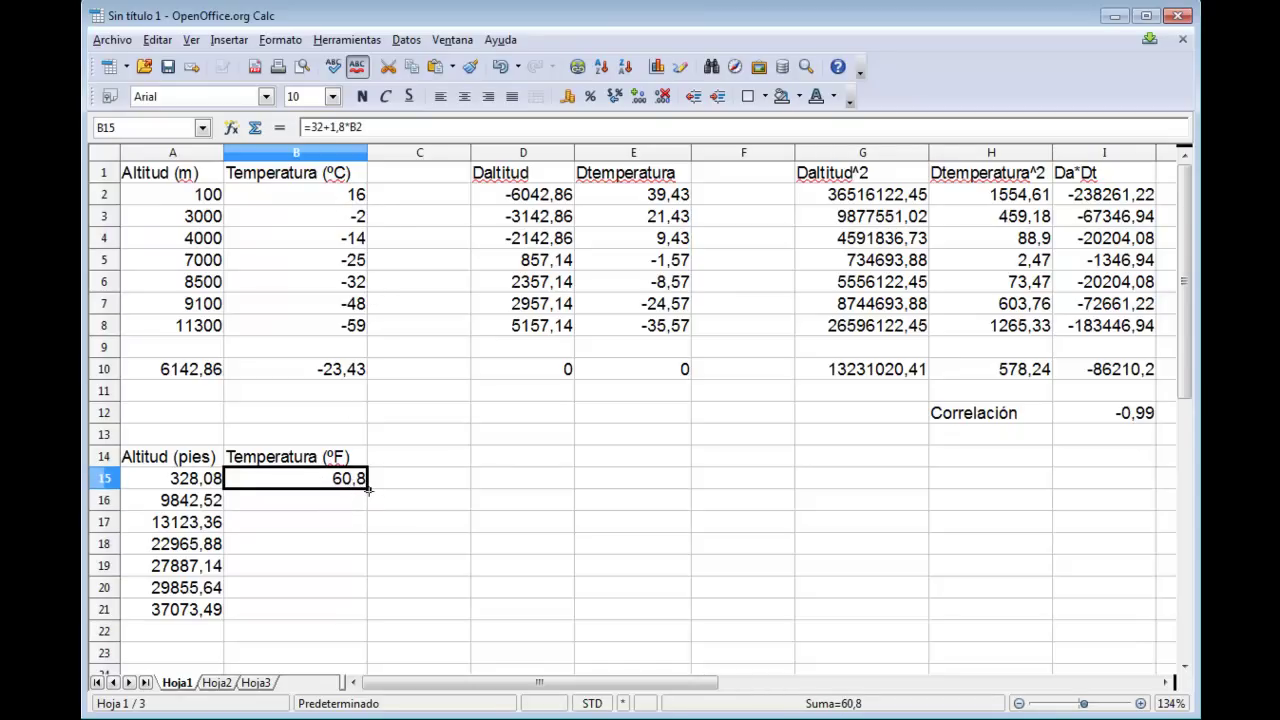
{"action": "key", "text": "shift+Down"}
{"action": "key", "text": "shift+Down"}
{"action": "key", "text": "shift+Down"}
{"action": "key", "text": "shift+Down"}
{"action": "key", "text": "shift+Down"}
{"action": "key", "text": "shift+Down"}
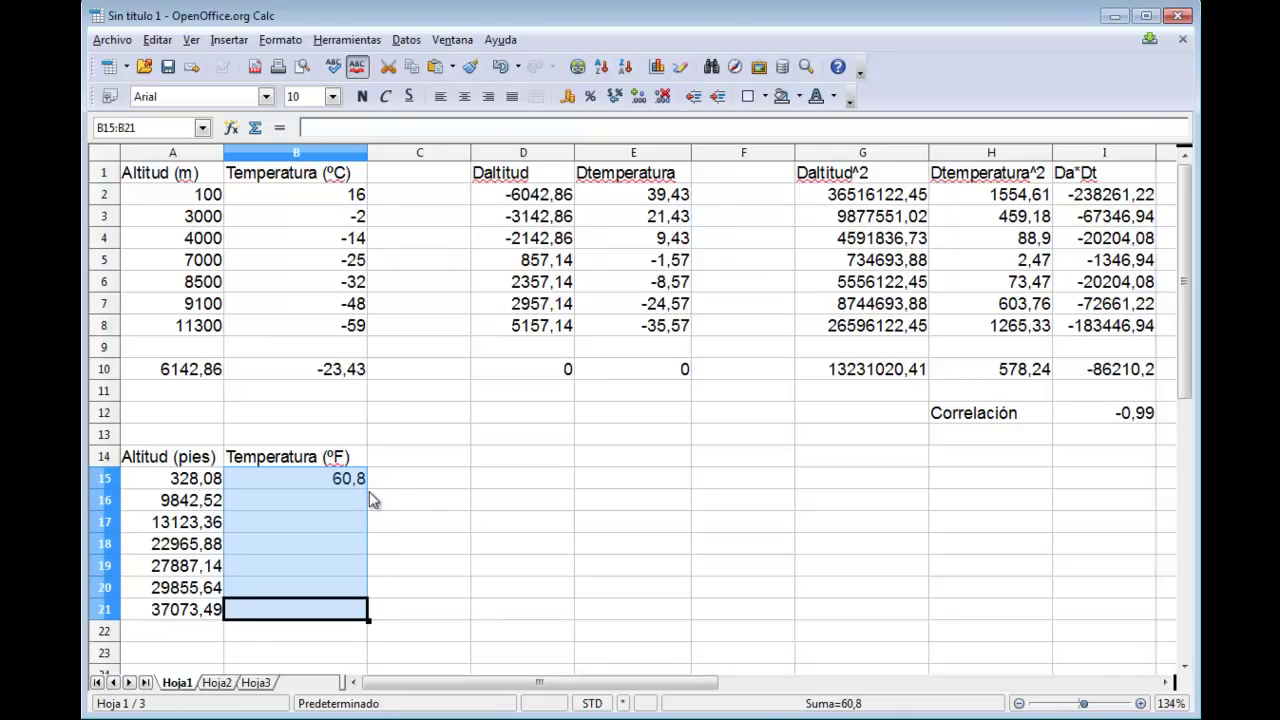
{"action": "key", "text": "ctrl+v"}
{"action": "key", "text": "Return"}
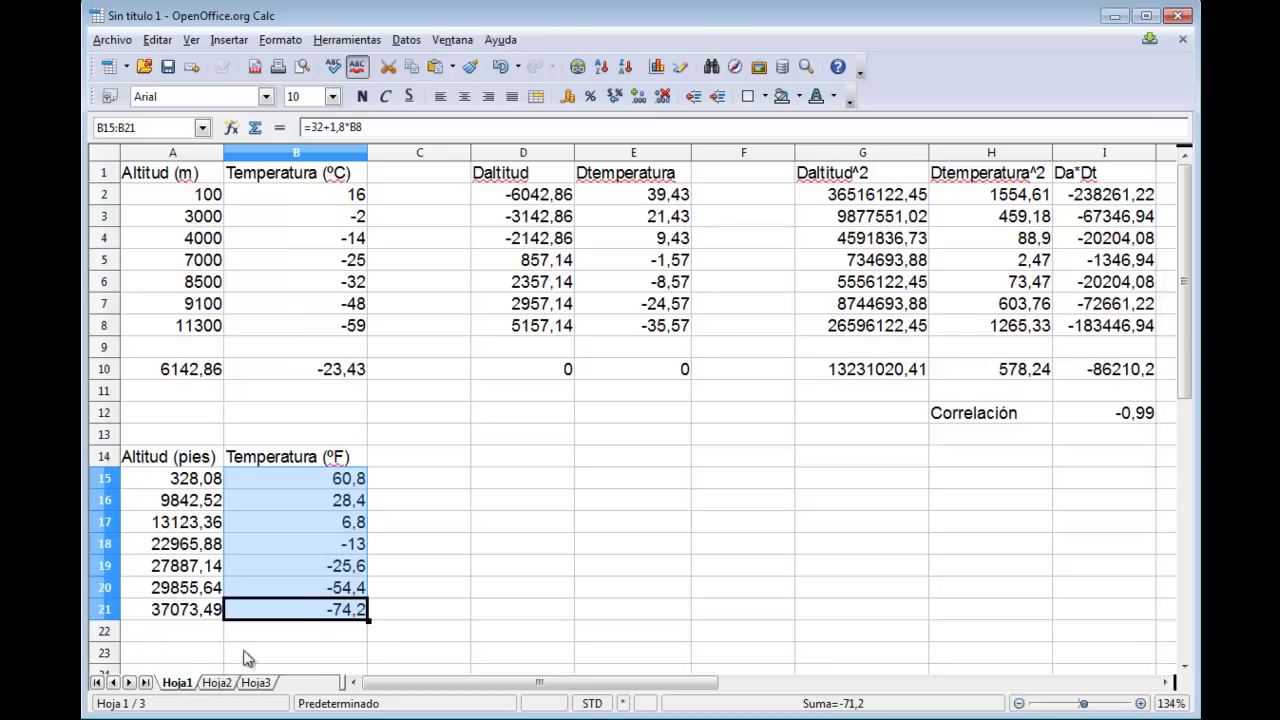
- Enter the formula =PROMEDIO(A15:A21) in cell A23 to average the altitudes in feet
{"action": "left_click", "coordinate": [212, 656]}
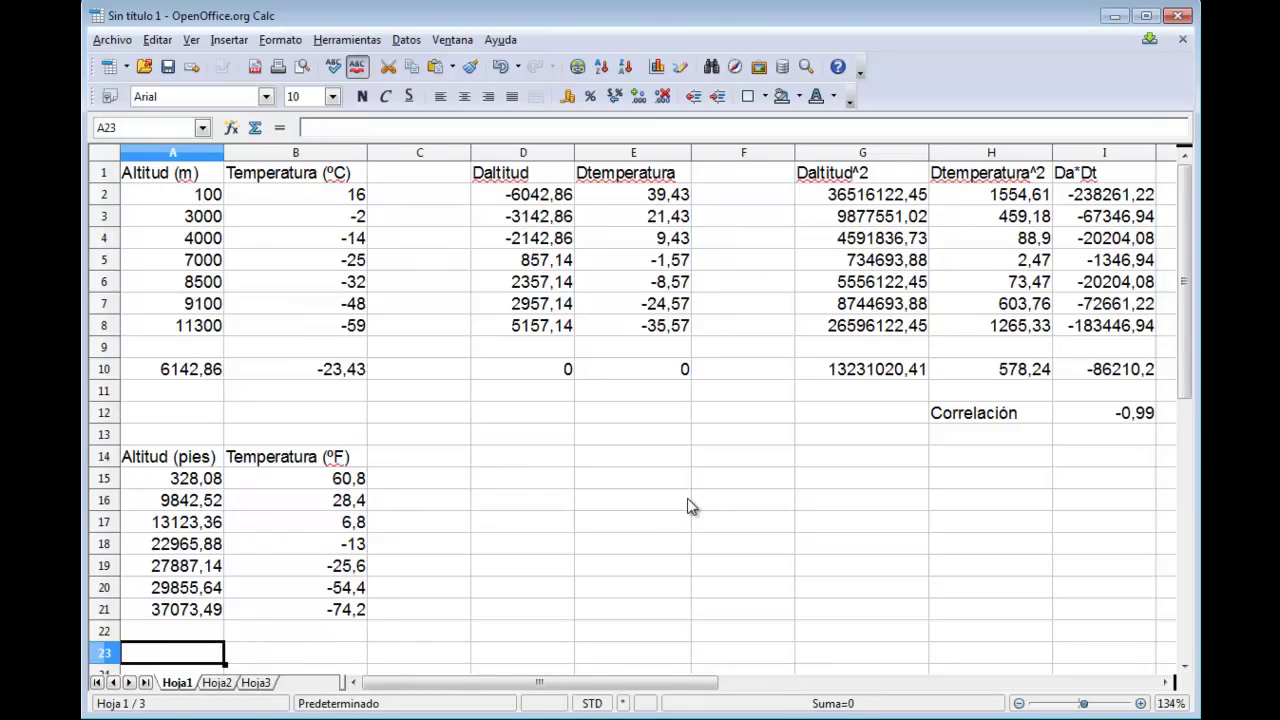
{"action": "type", "text": "=promedio("}
{"action": "key", "text": "Up"}
{"action": "key", "text": "Up"}
{"action": "key", "text": "Up"}
{"action": "key", "text": "Up"}
{"action": "key", "text": "Up"}
{"action": "key", "text": "Up"}
{"action": "key", "text": "Up"}
{"action": "key", "text": "Up"}
{"action": "key", "text": "shift+Down"}
{"action": "key", "text": "shift+Down"}
{"action": "key", "text": "shift+Down"}
{"action": "key", "text": "shift+Down"}
{"action": "key", "text": "shift+Down"}
{"action": "key", "text": "shift+Down"}
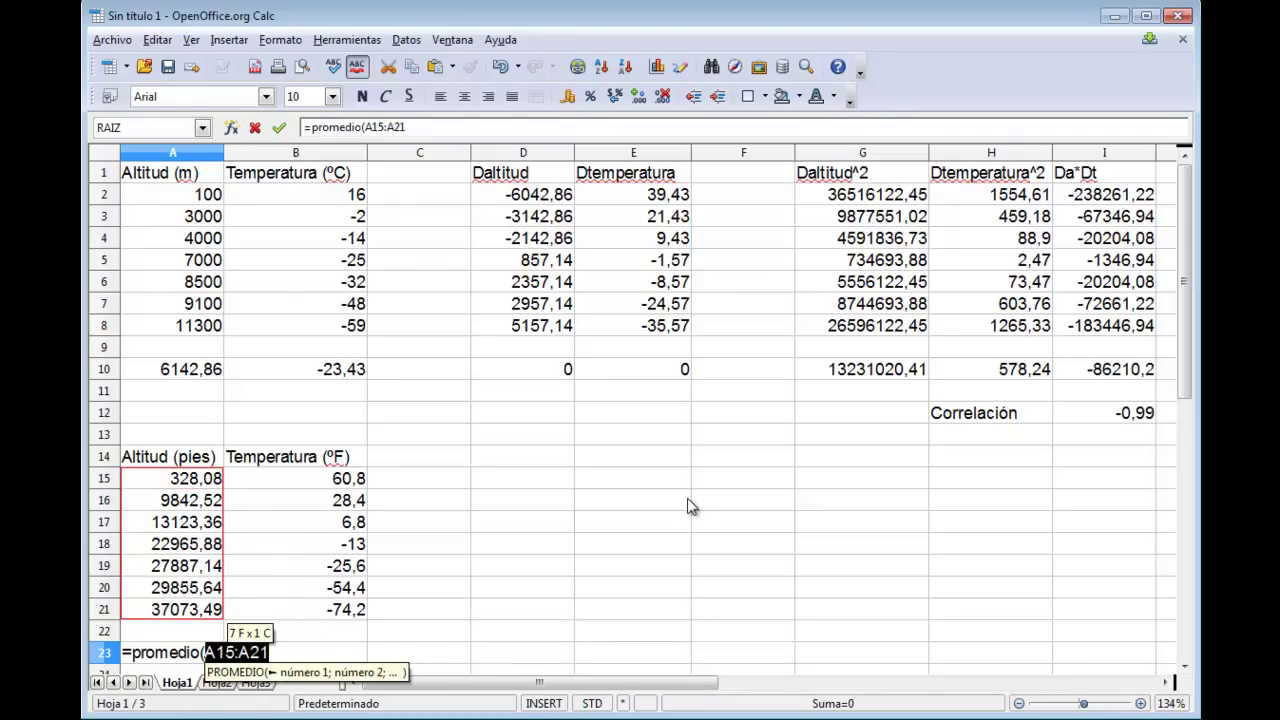
{"action": "type", "text": ")"}
{"action": "key", "text": "Return"}
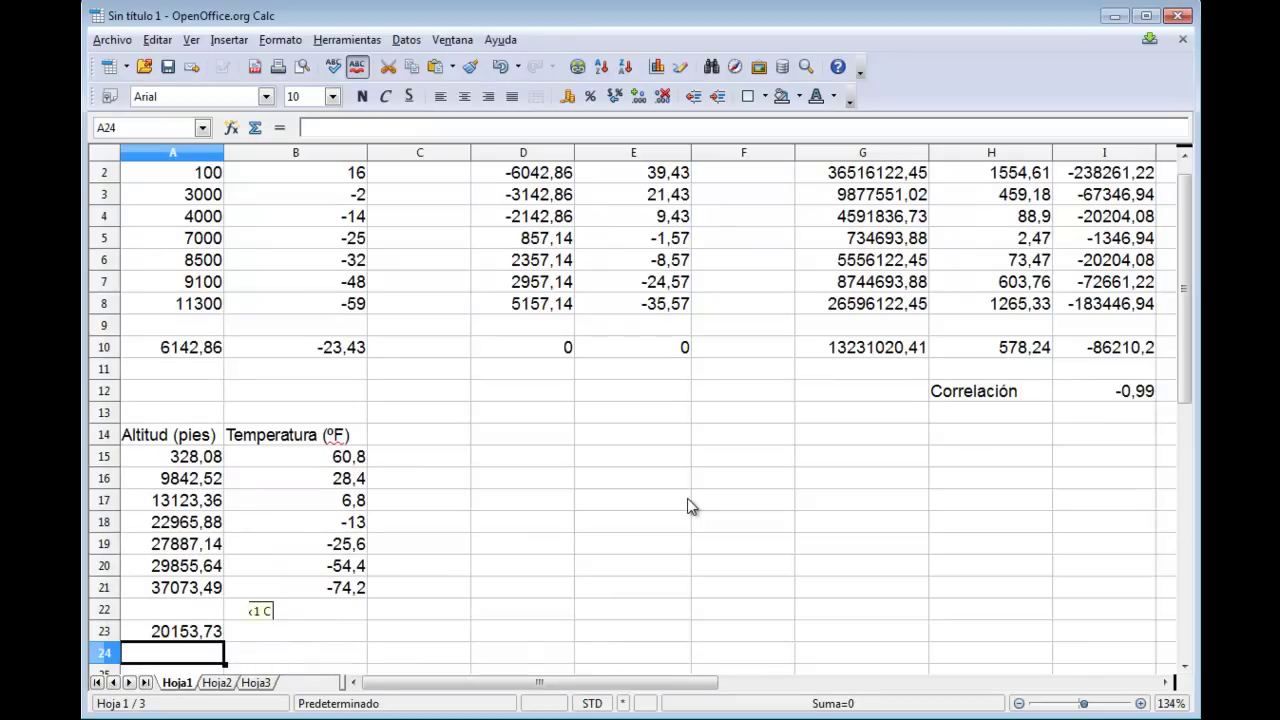
- Copy the average formula from A23 to B23 so it calculates =PROMEDIO(B15:B21) for the Fahrenheit temperatures
{"action": "scroll", "coordinate": [1154, 241], "scroll_direction": "up", "scroll_amount": 1}
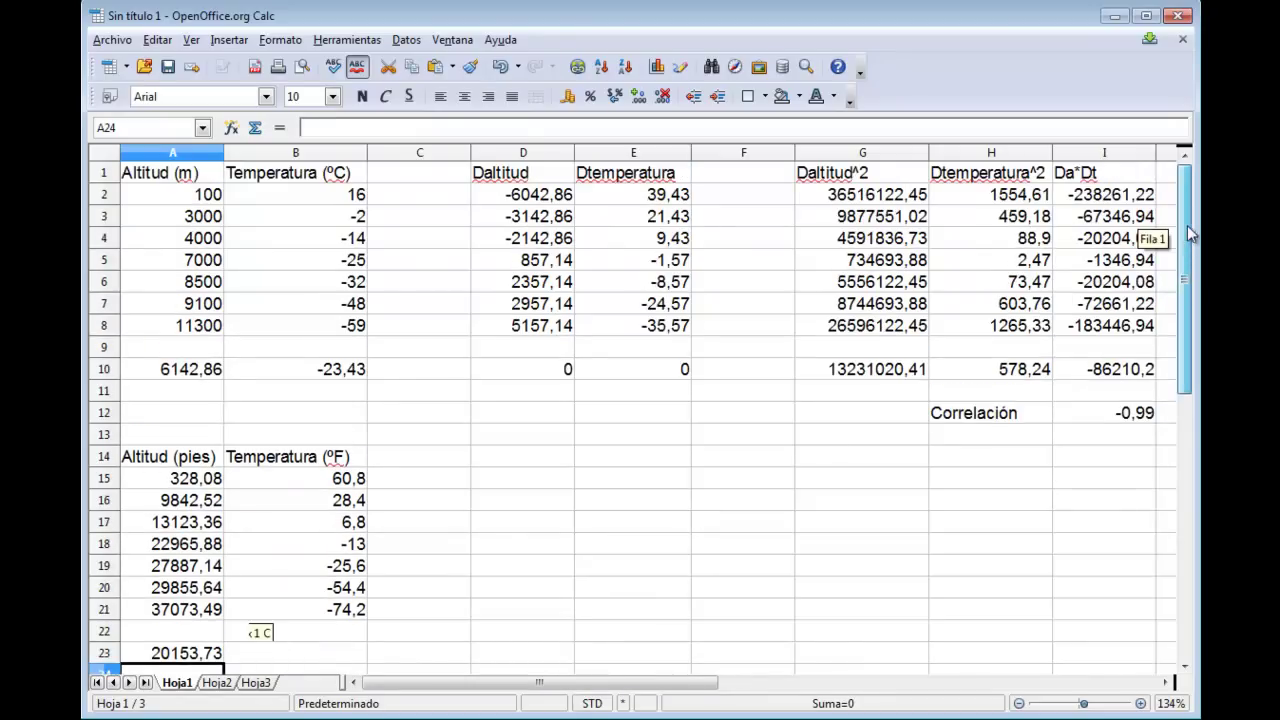
{"action": "left_click", "coordinate": [205, 655]}
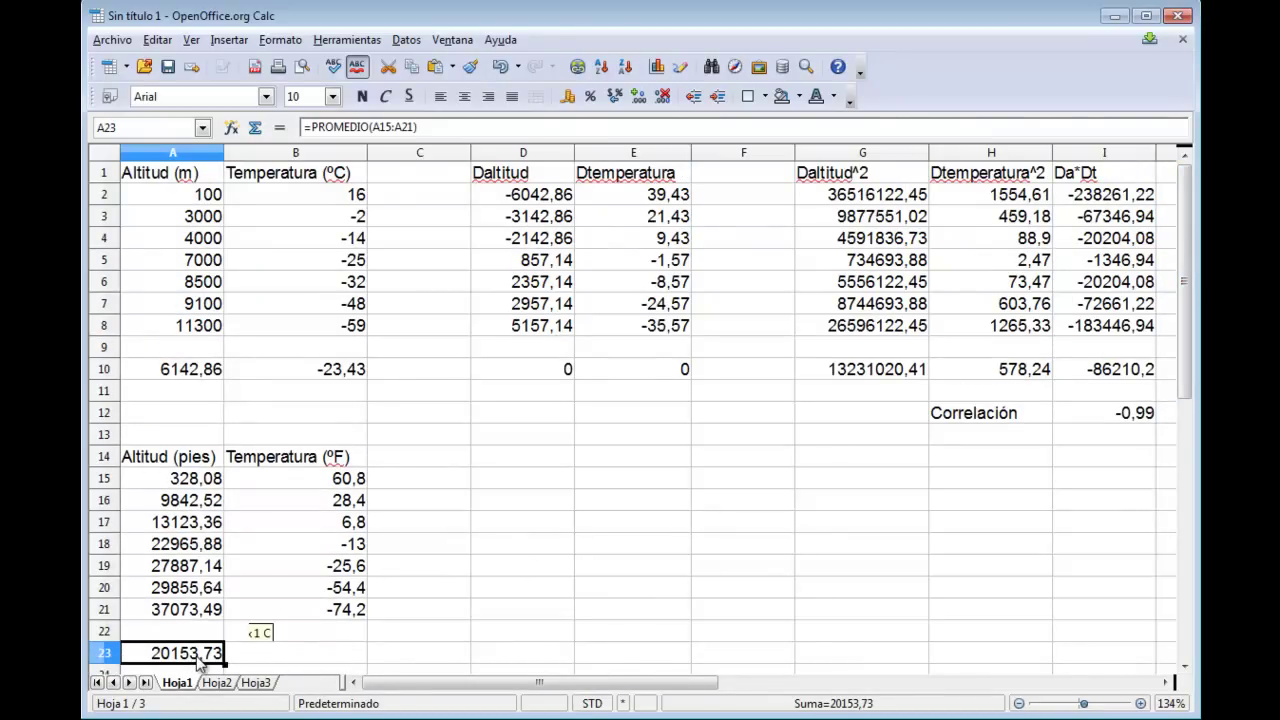
{"action": "left_click", "coordinate": [289, 651]}
{"action": "type", "text": "=PROMEDIO(B15:B21)"}
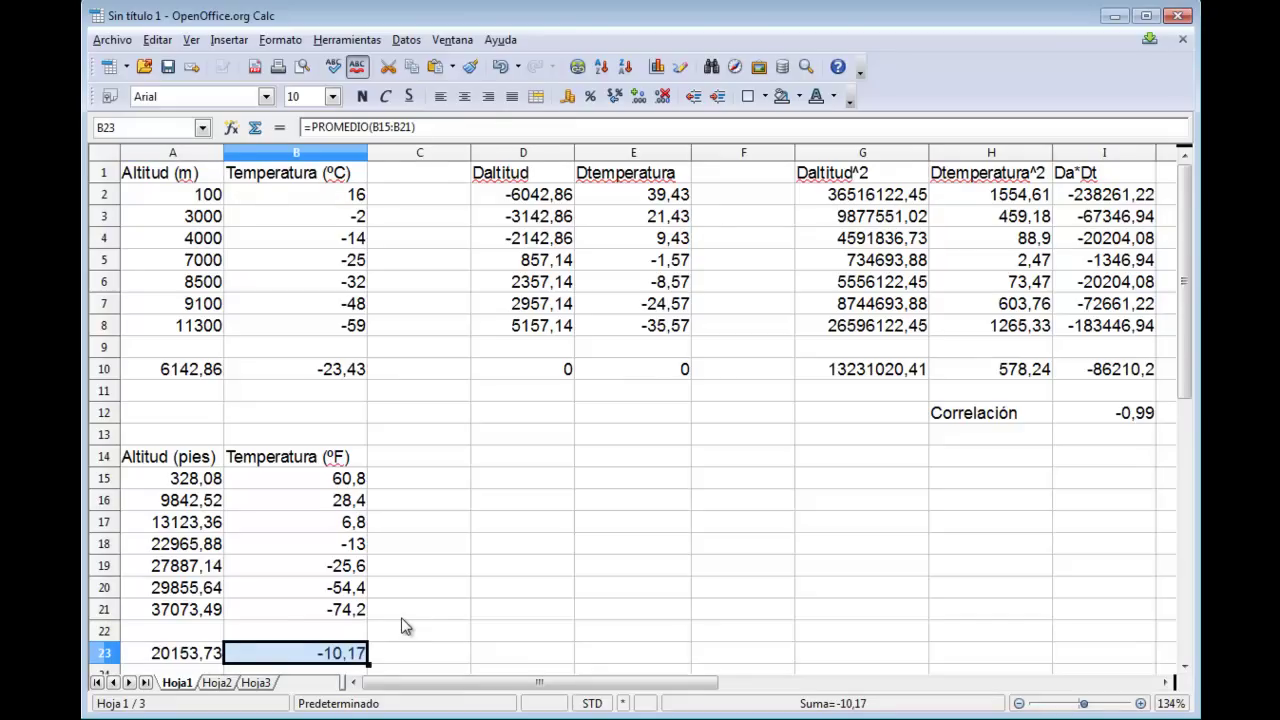
- Enter the deviation headers "Daltitud" in cell D14 and "Dtemperatura" in cell E14
{"action": "left_click", "coordinate": [510, 462]}
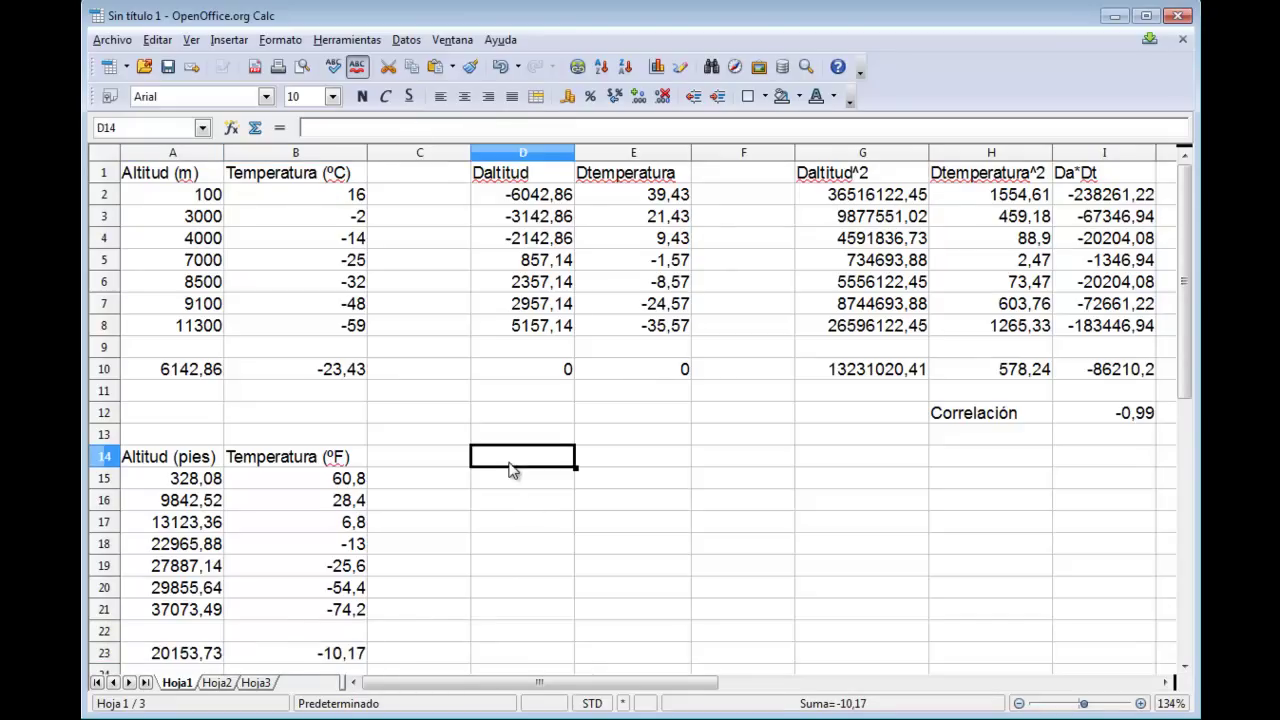
{"action": "type", "text": "Daltitud"}
{"action": "key", "text": "Tab"}
{"action": "type", "text": "Dtemperatura"}
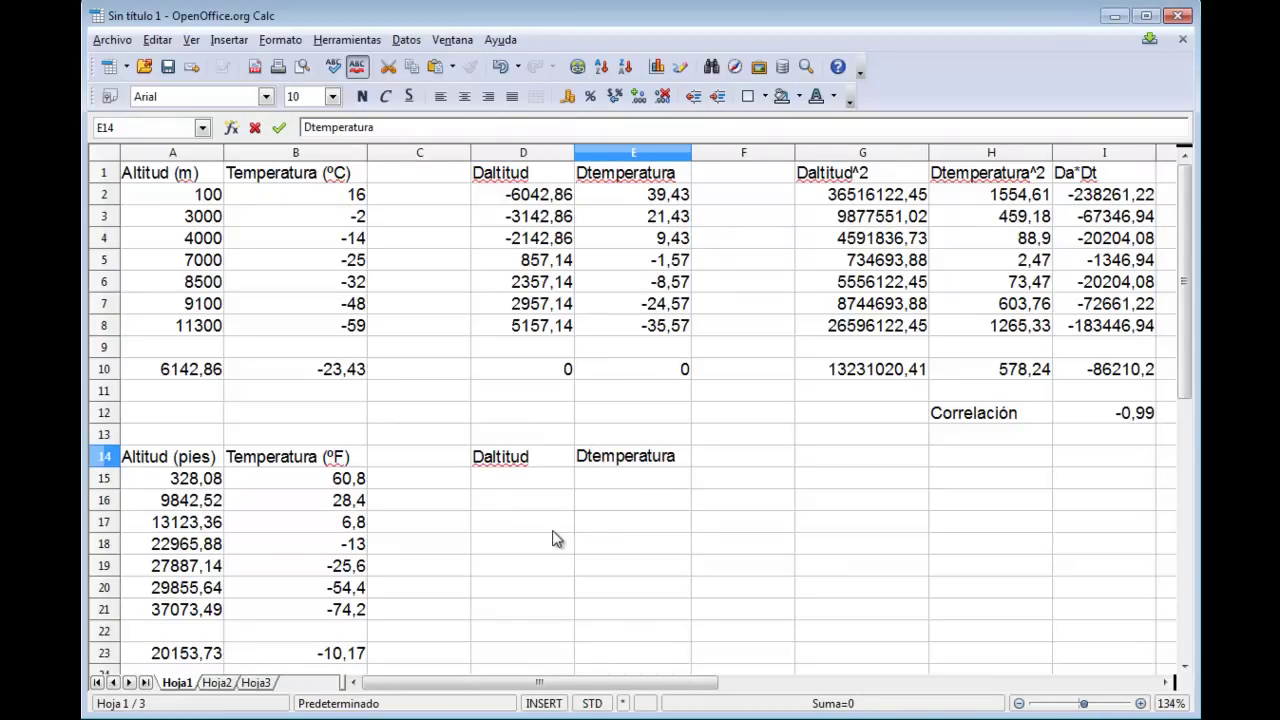
{"action": "key", "text": "Return"}
- Enter the formula =A15-A$23 in cell D15 to get the first altitude's deviation from the mean
{"action": "key", "text": "Left"}
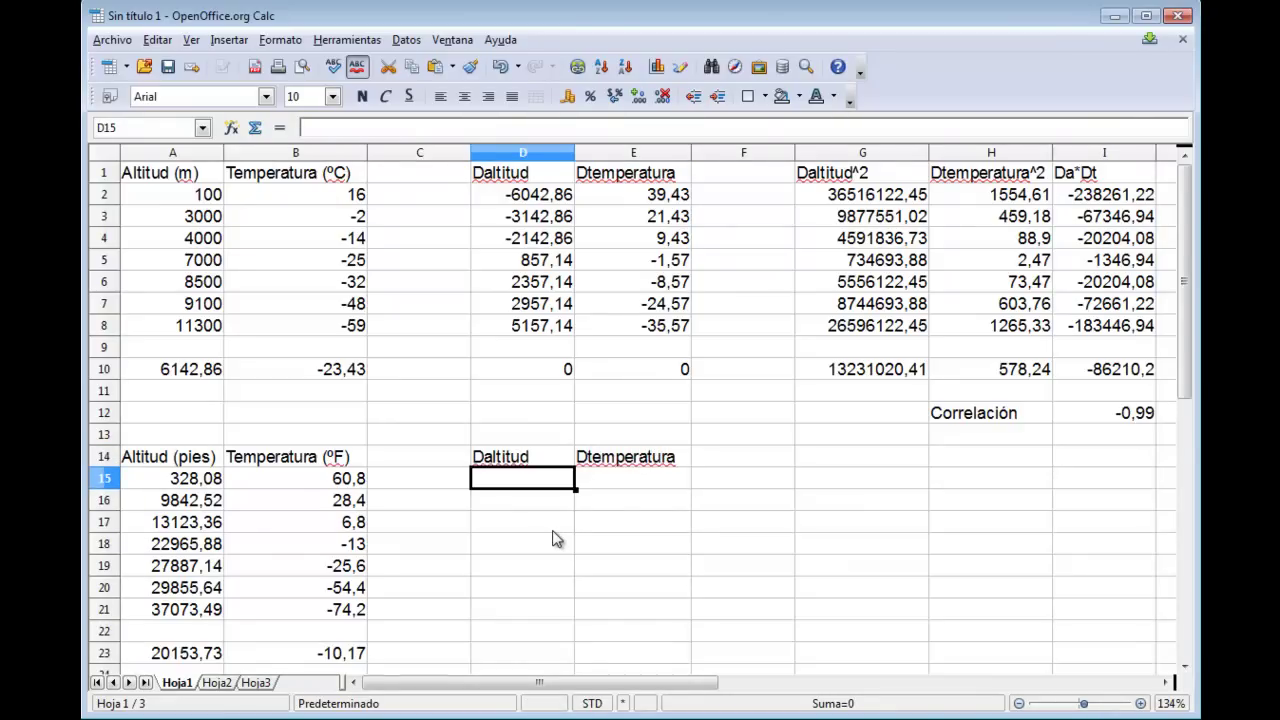
{"action": "type", "text": "="}
{"action": "left_click", "coordinate": [212, 480]}
{"action": "type", "text": "-"}
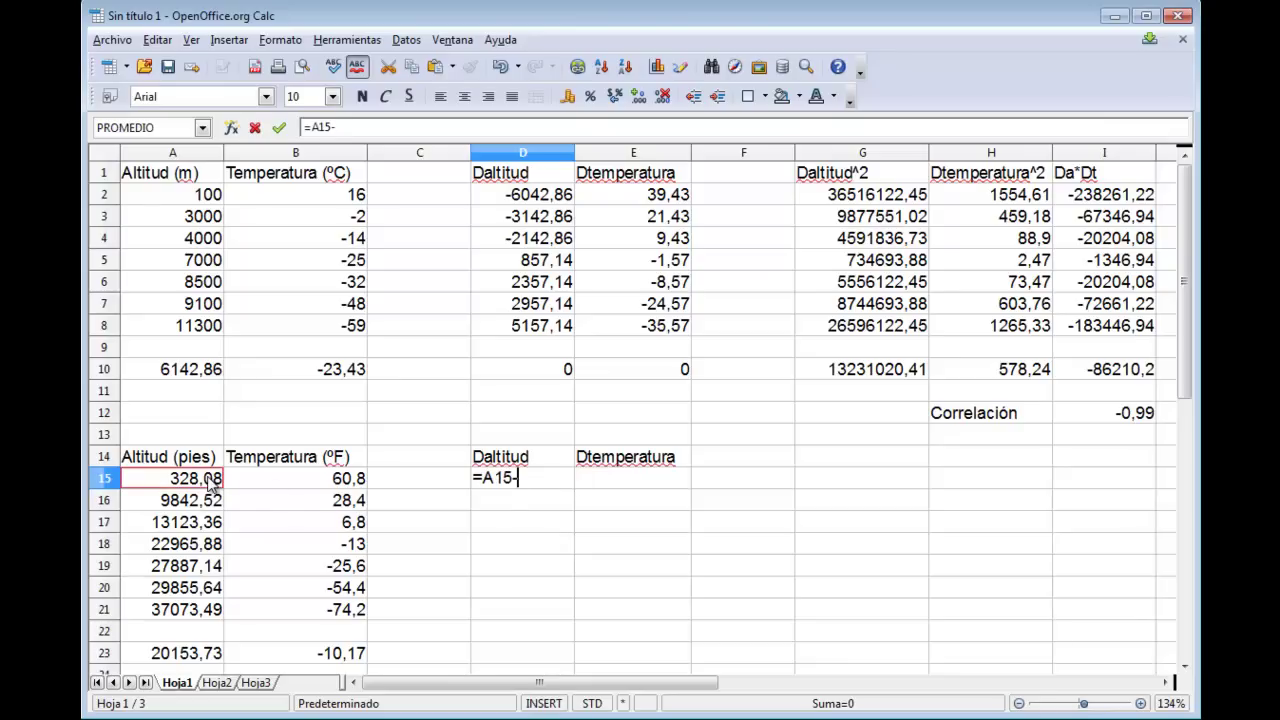
{"action": "left_click", "coordinate": [185, 658]}
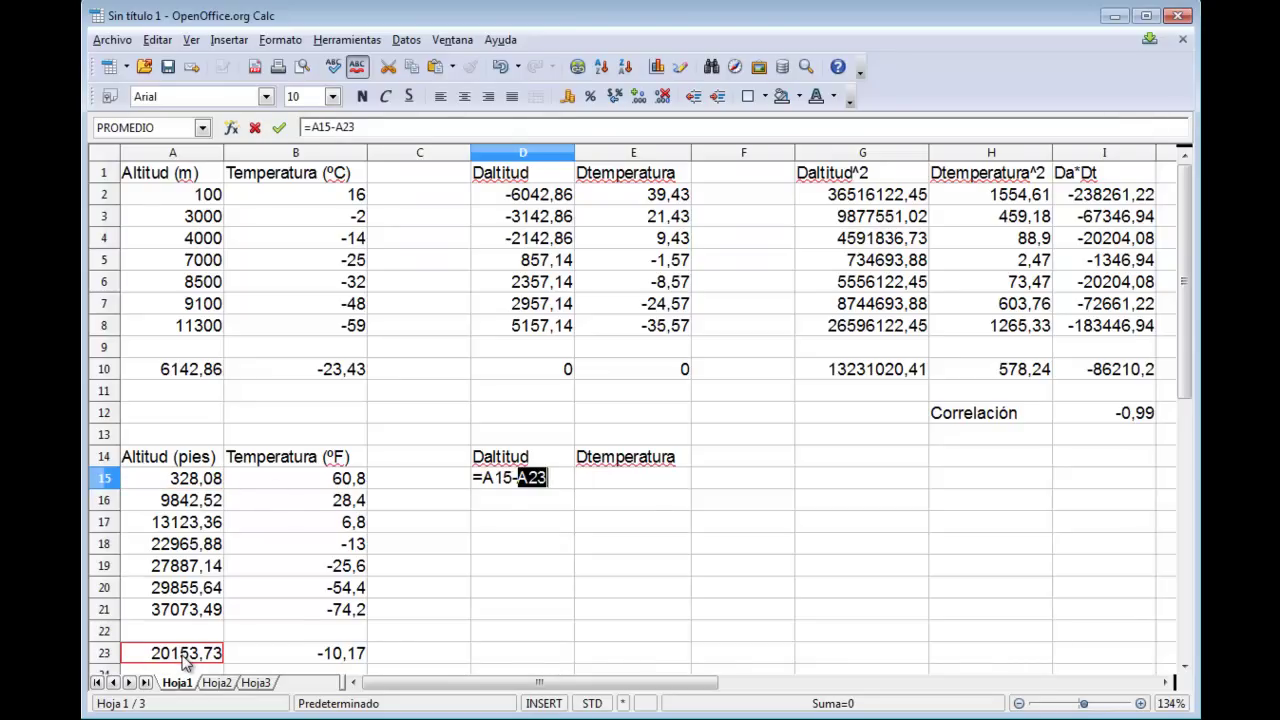
{"action": "type", "text": "a"}
{"action": "key", "text": "BackSpace"}
{"action": "key", "text": "BackSpace"}
{"action": "key", "text": "BackSpace"}
{"action": "type", "text": "$23"}
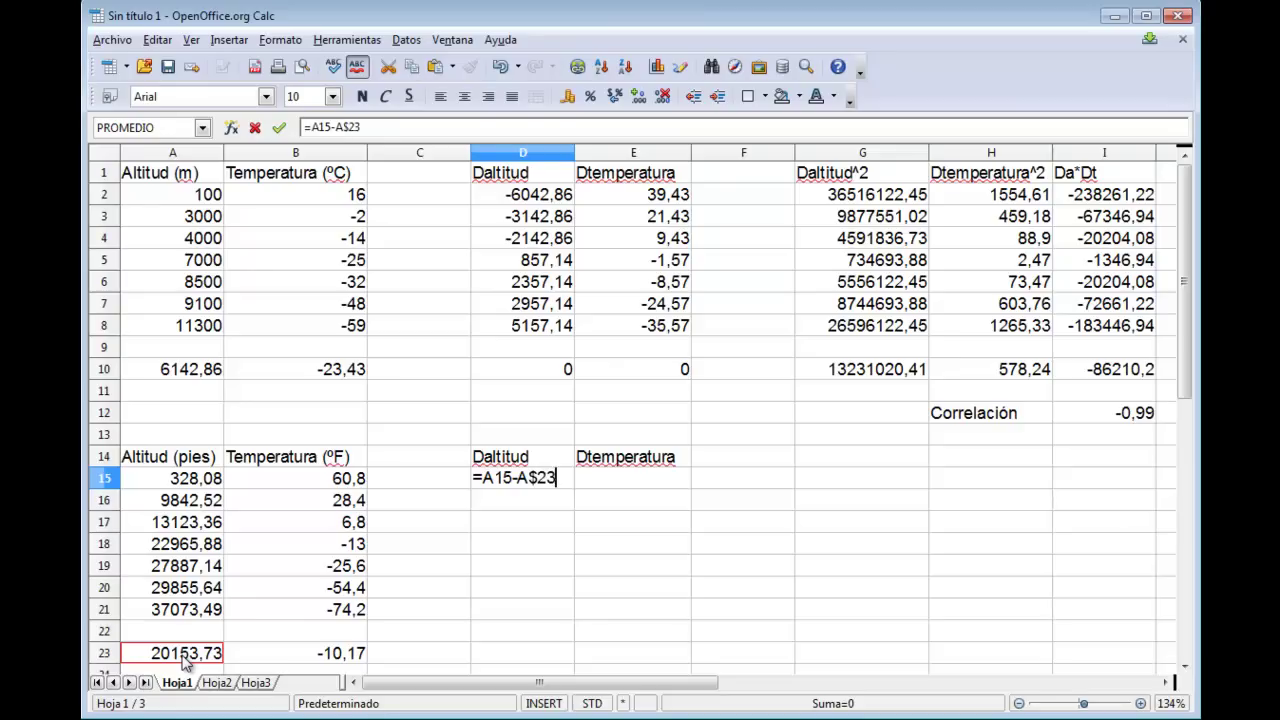
{"action": "key", "text": "Return"}
- Copy the deviation formula from D15 across the range D15:E21, overwriting the existing cell
{"action": "key", "text": "Up"}
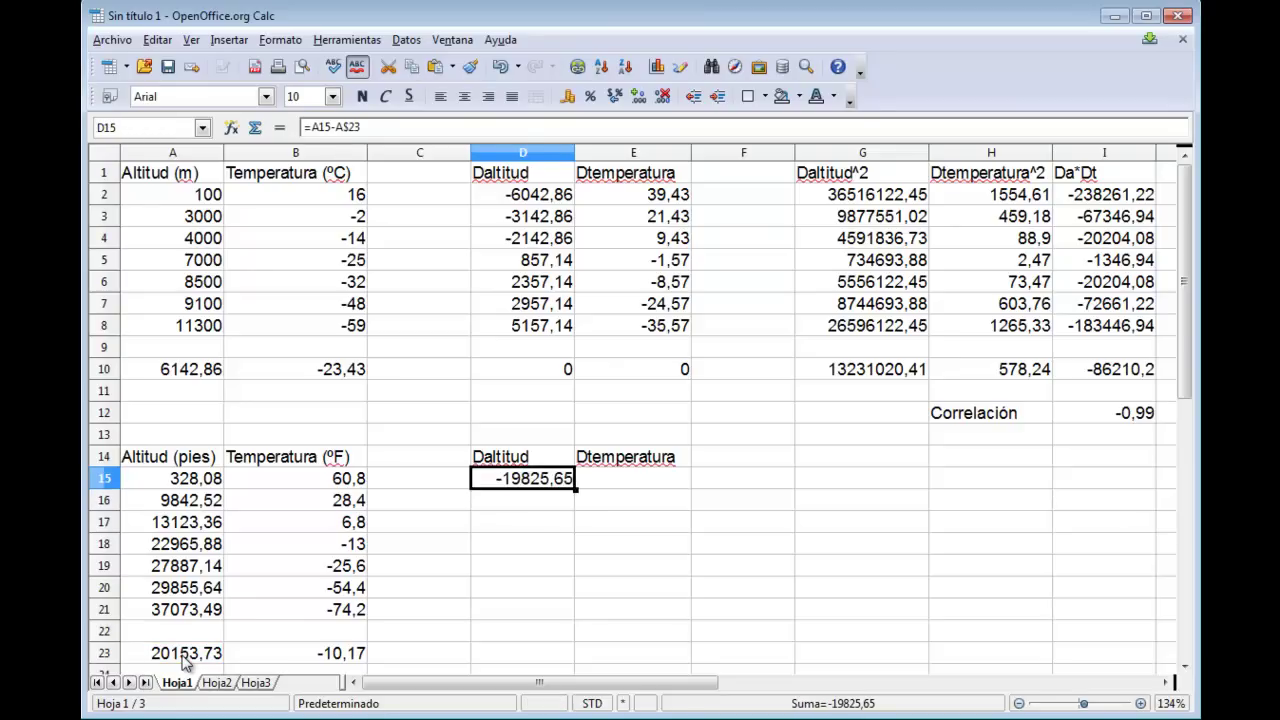
{"action": "key", "text": "shift+Right"}
{"action": "key", "text": "shift+Down"}
{"action": "key", "text": "shift+Down"}
{"action": "key", "text": "shift+Down"}
{"action": "key", "text": "shift+Down"}
{"action": "key", "text": "shift+Down"}
{"action": "key", "text": "shift+Down"}
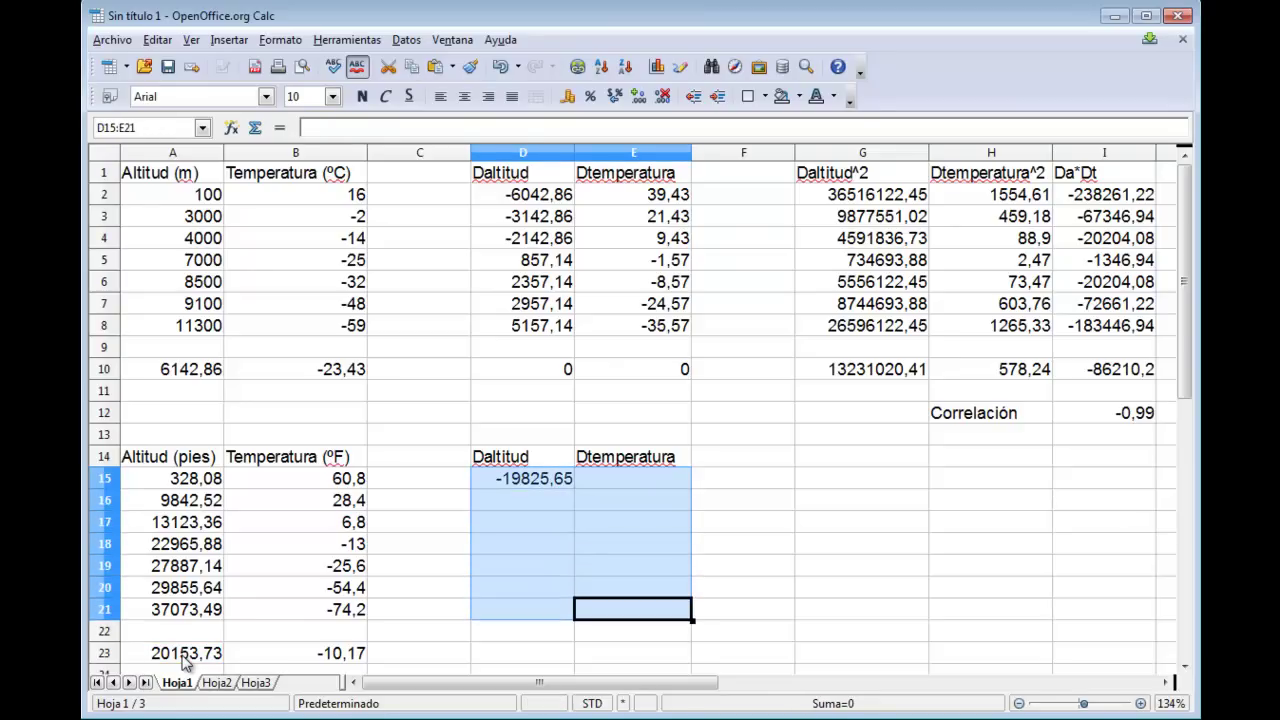
{"action": "key", "text": "ctrl+v"}
{"action": "key", "text": "Return"}
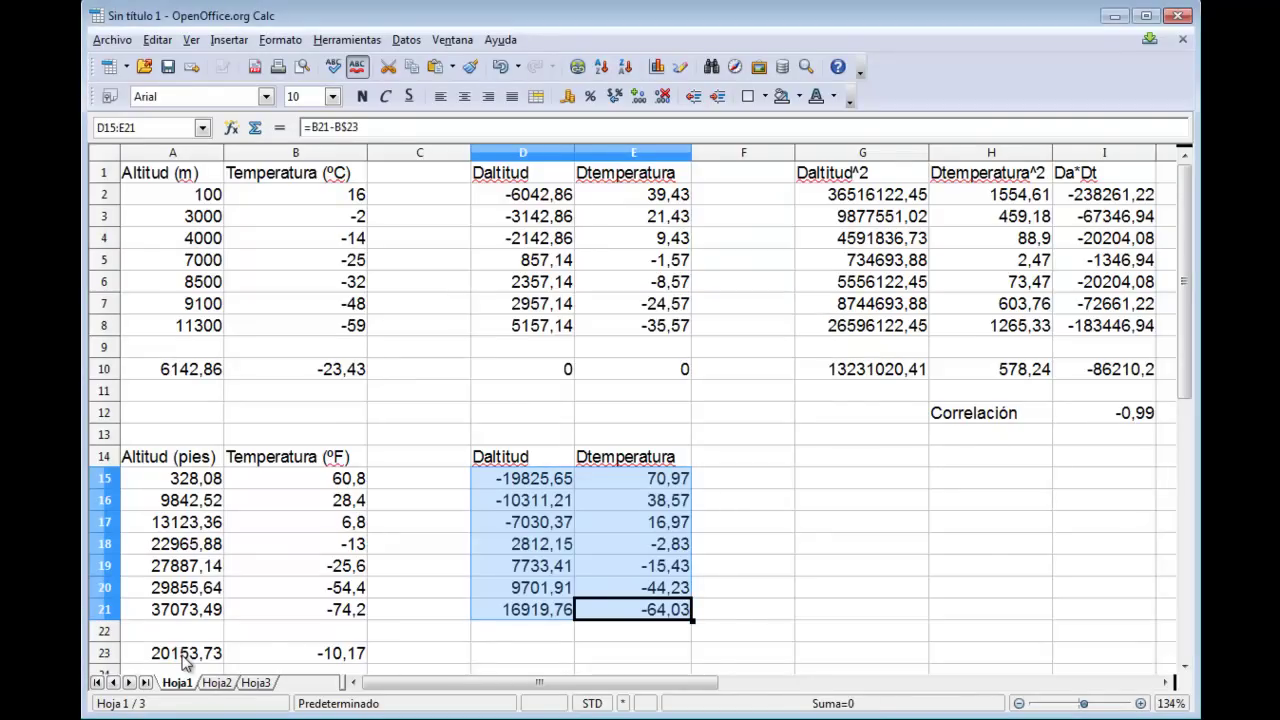
- Copy the average formula from B23 into D23:E23 to average both deviation columns
{"action": "left_click", "coordinate": [330, 660]}
{"action": "left_click_drag", "start_coordinate": [530, 662], "coordinate": [585, 664]}
{"action": "key", "text": "ctrl+v"}
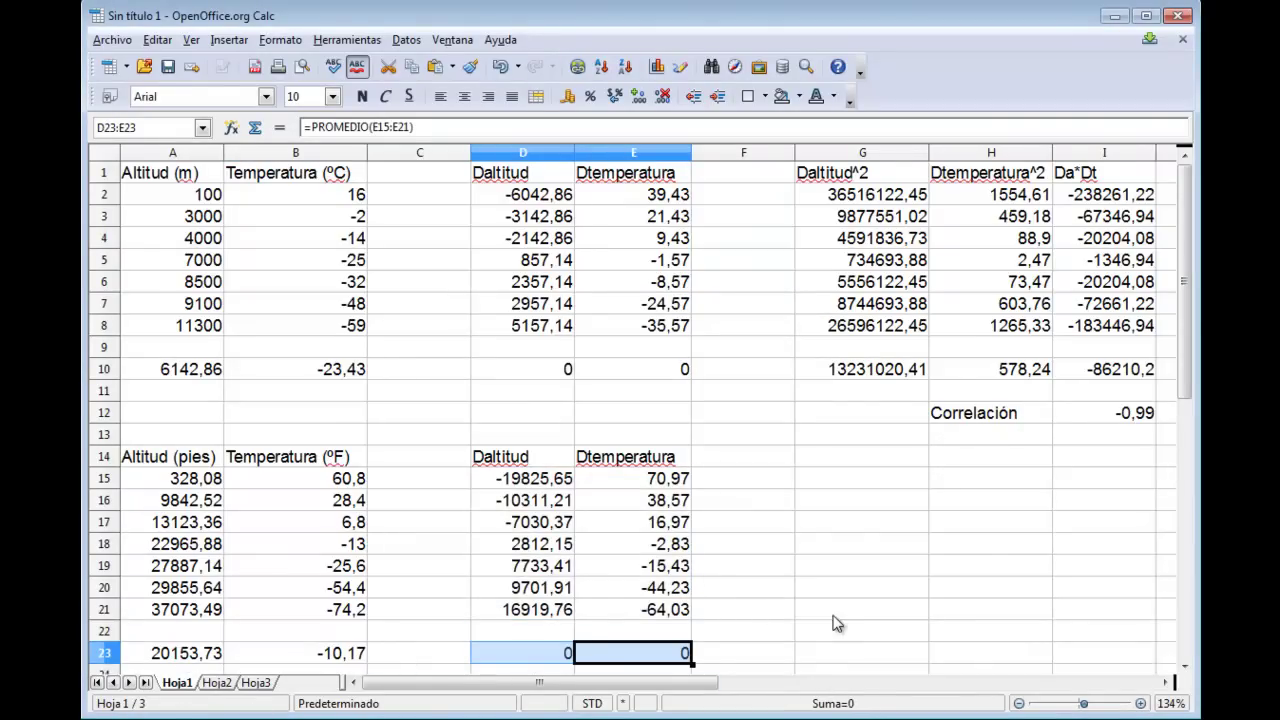
- Enter the headers "Daltitud^2" in G14, "Detemperatura^2" in H14 and "Da*Dt" in I14
{"action": "left_click", "coordinate": [853, 456]}
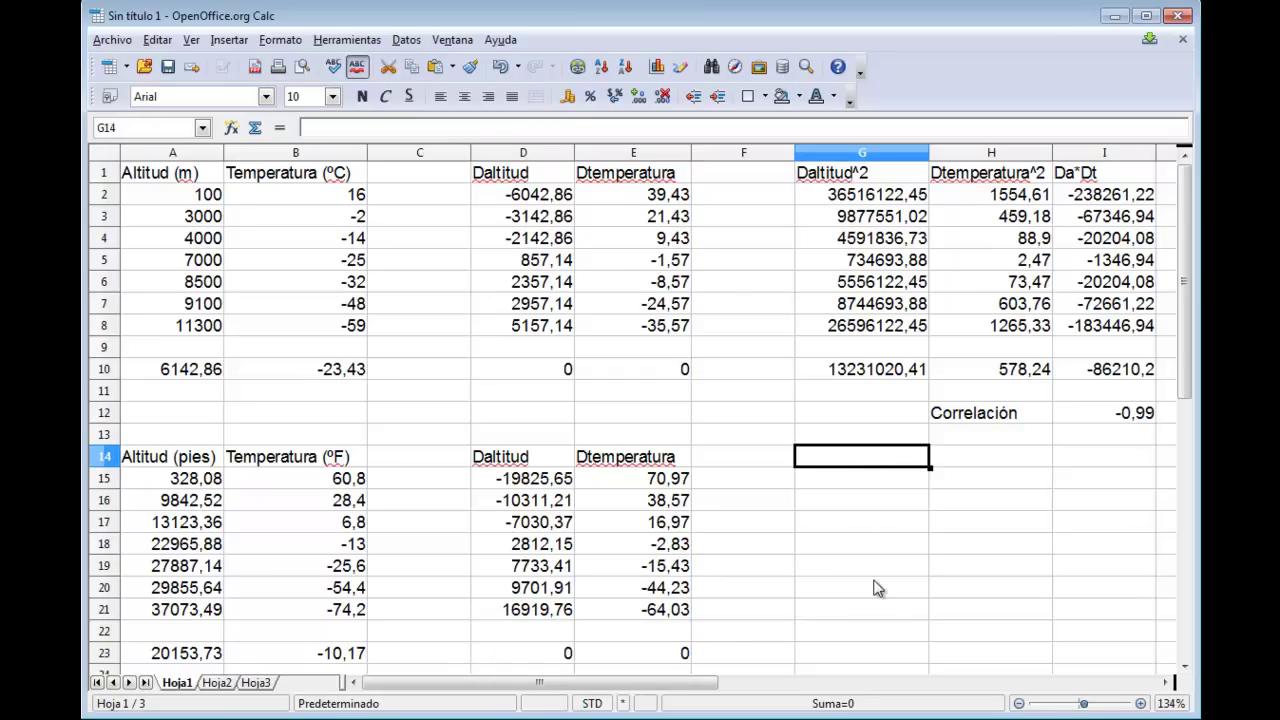
{"action": "type", "text": "Daltitud^2"}
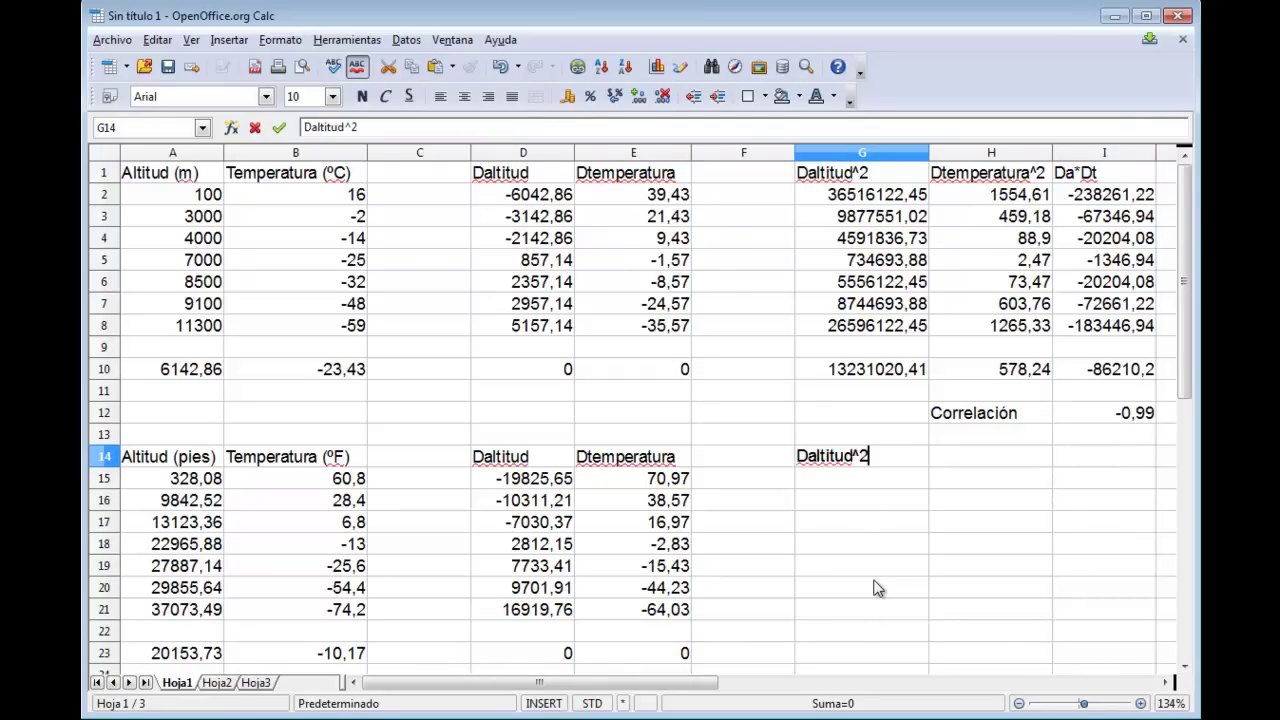
{"action": "key", "text": "Return"}
{"action": "key", "text": "Up"}
{"action": "key", "text": "Right"}
{"action": "type", "text": "Detemperatura^2"}
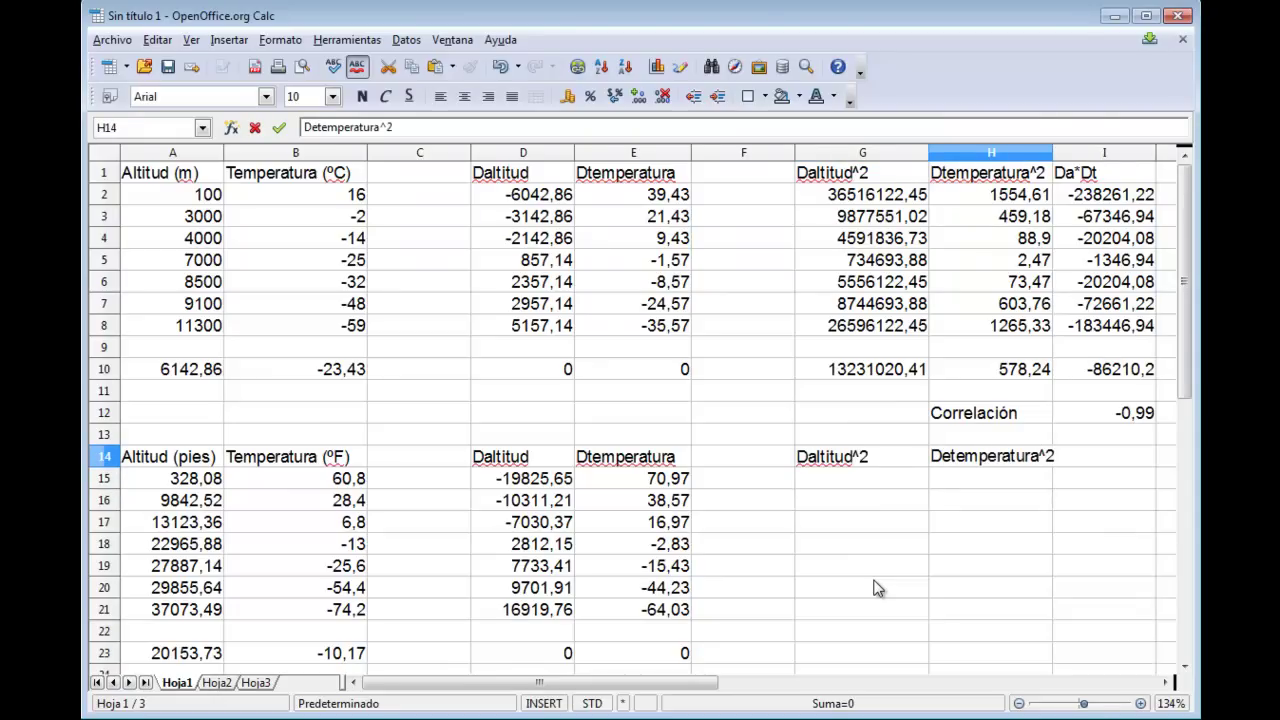
{"action": "key", "text": "Return"}
{"action": "key", "text": "Up"}
{"action": "key", "text": "Right"}
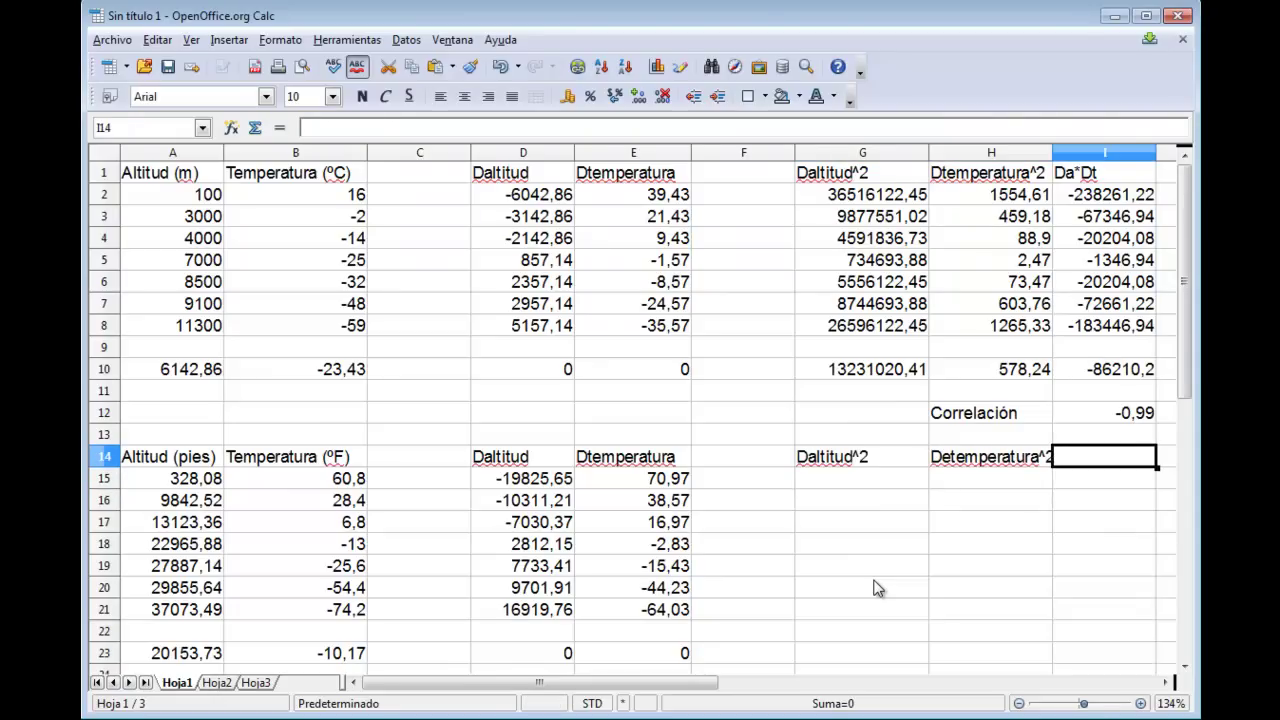
{"action": "type", "text": "Da*Dt"}
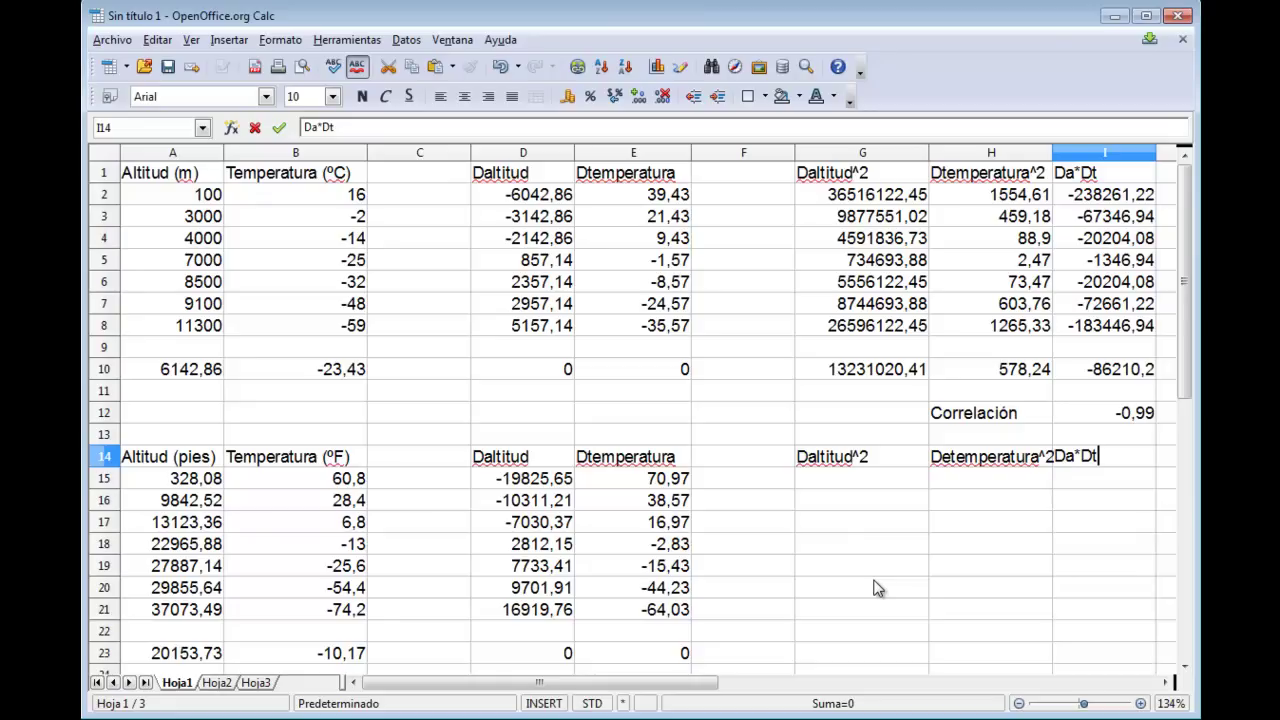
{"action": "key", "text": "Return"}
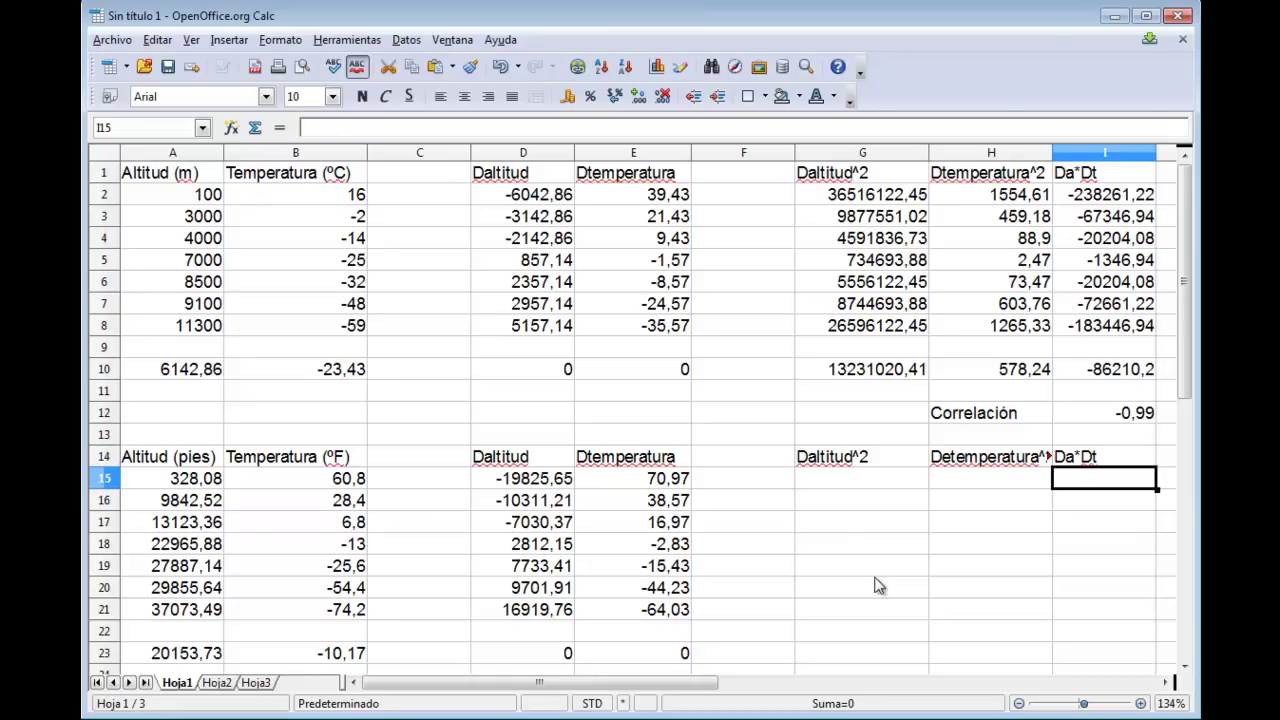
- Enter the formula =D15^2 in cell G15 to square the first altitude deviation
{"action": "left_click", "coordinate": [827, 482]}
{"action": "type", "text": "="}
{"action": "key", "text": "Left"}
{"action": "key", "text": "Left"}
{"action": "key", "text": "Left"}
{"action": "type", "text": "^2"}
{"action": "key", "text": "Return"}
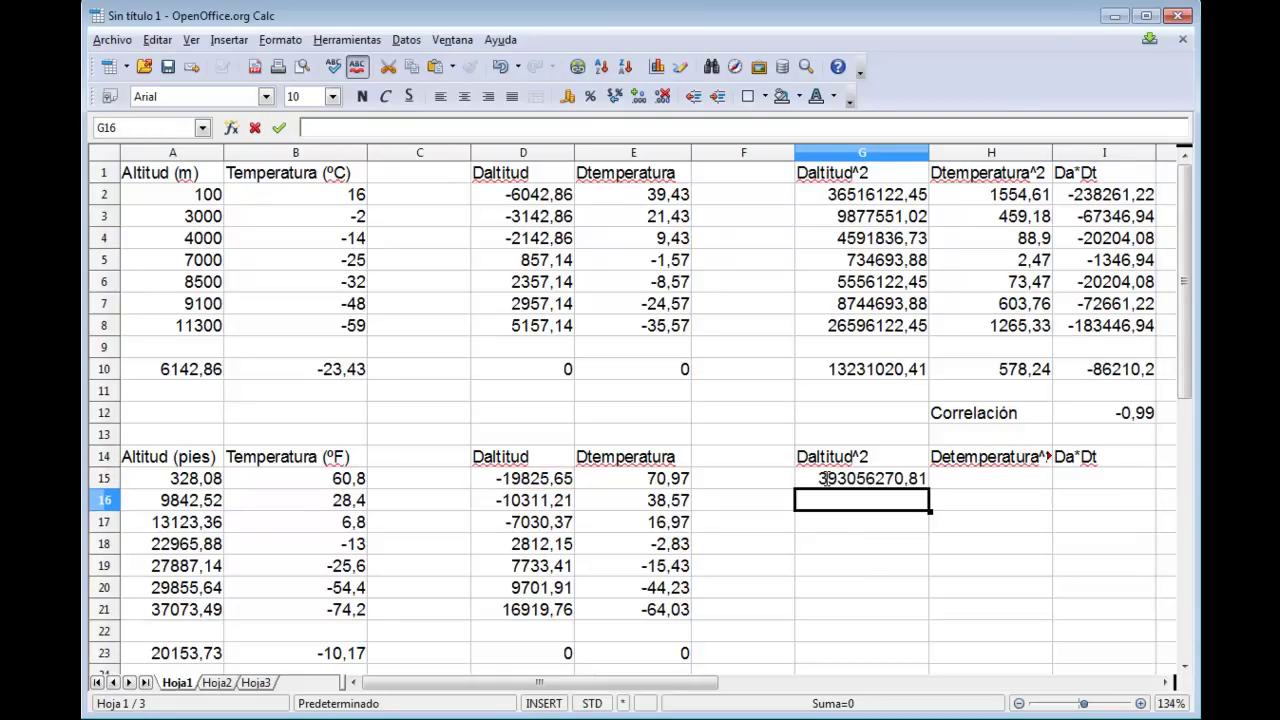
- Enter the formula =E15^2 in cell H15 to square the first temperature deviation
{"action": "left_click", "coordinate": [1018, 485]}
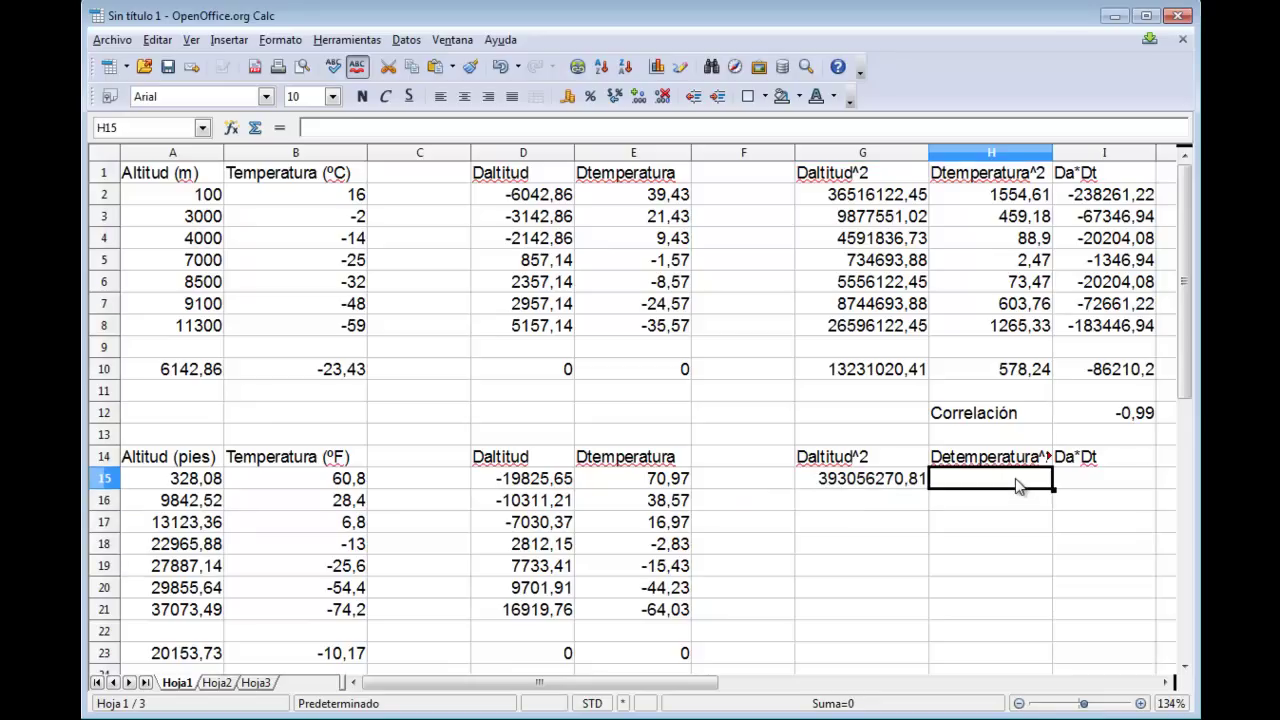
{"action": "type", "text": "="}
{"action": "key", "text": "Left"}
{"action": "key", "text": "Left"}
{"action": "key", "text": "Left"}
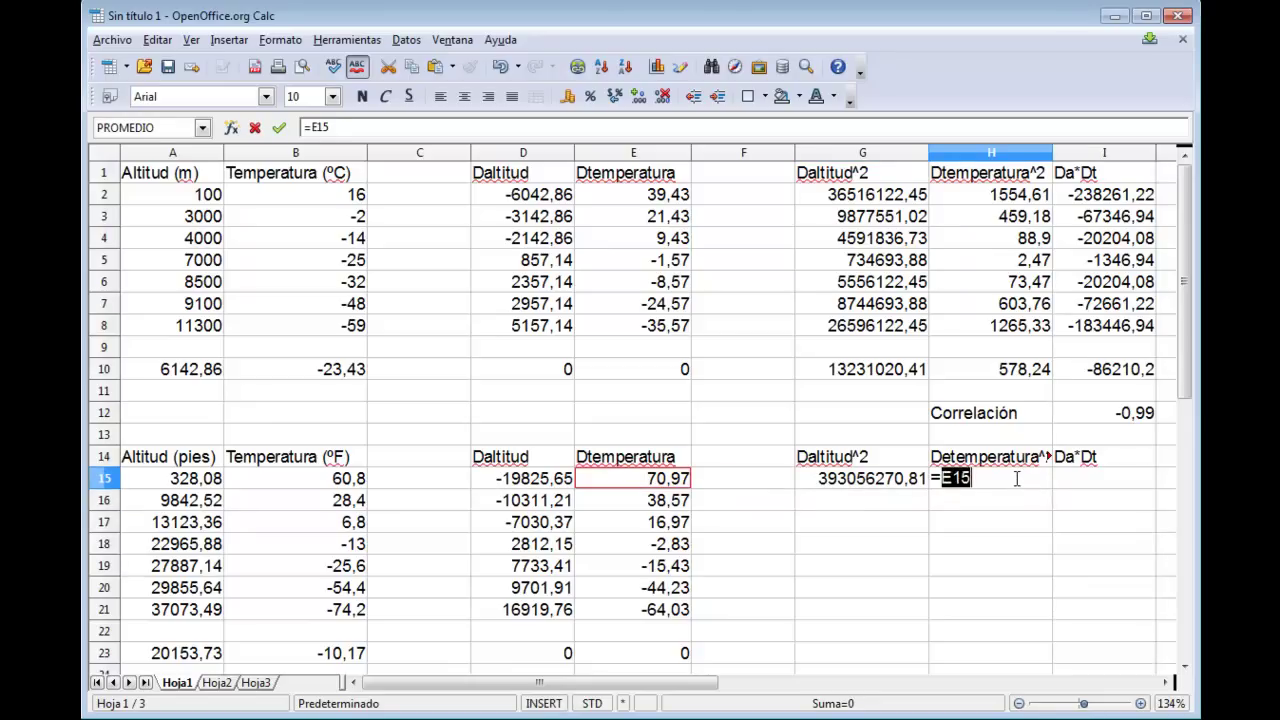
{"action": "type", "text": "^2"}
{"action": "key", "text": "Return"}
- Enter the formula =D15*E15 in cell I15 to multiply the first altitude and temperature deviations
{"action": "left_click", "coordinate": [1017, 479]}
{"action": "key", "text": "Right"}
{"action": "type", "text": "="}
{"action": "key", "text": "Left"}
{"action": "key", "text": "Left"}
{"action": "key", "text": "Left"}
{"action": "key", "text": "Left"}
{"action": "key", "text": "Left"}
{"action": "type", "text": "*"}
{"action": "key", "text": "Left"}
{"action": "key", "text": "Left"}
{"action": "key", "text": "Left"}
{"action": "key", "text": "Left"}
{"action": "key", "text": "Left"}
{"action": "key", "text": "Right"}
{"action": "key", "text": "Return"}
{"action": "key", "text": "Up"}
- Copy the three formulas in G15:I15 down through row 21, overwriting the existing cells
{"action": "left_click", "coordinate": [890, 482]}
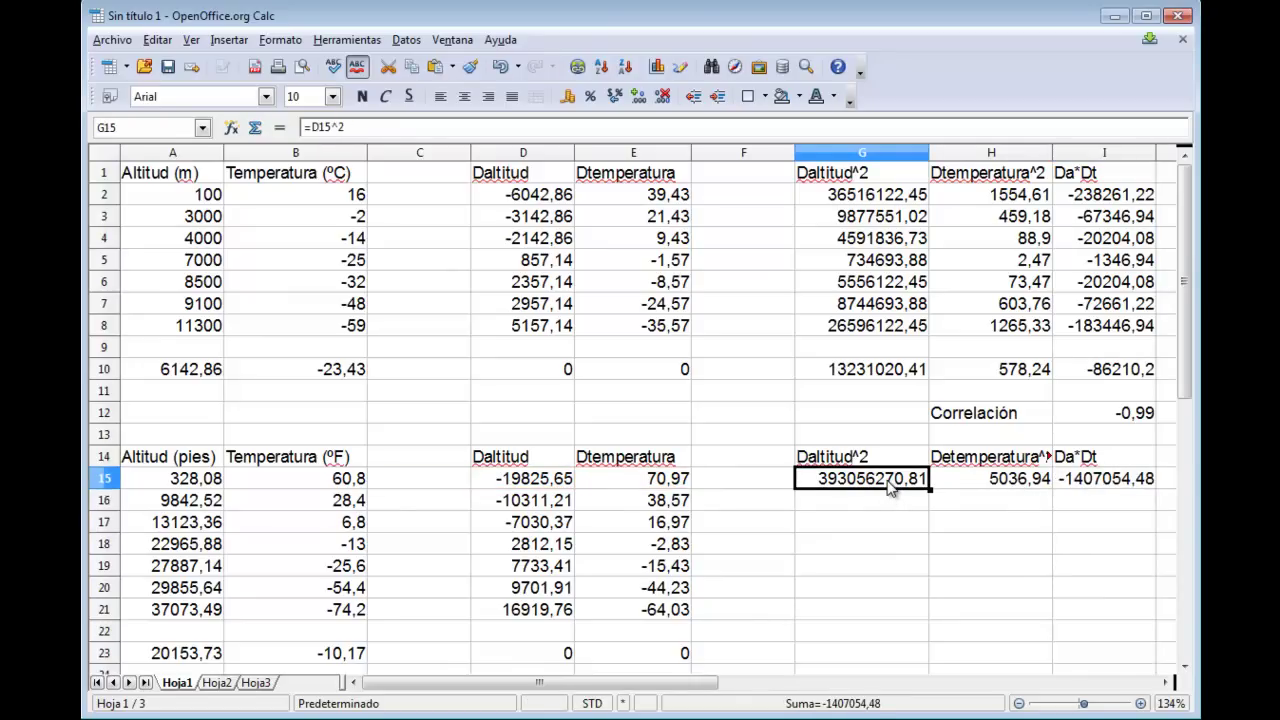
{"action": "key", "text": "shift+Right"}
{"action": "key", "text": "shift+Right"}
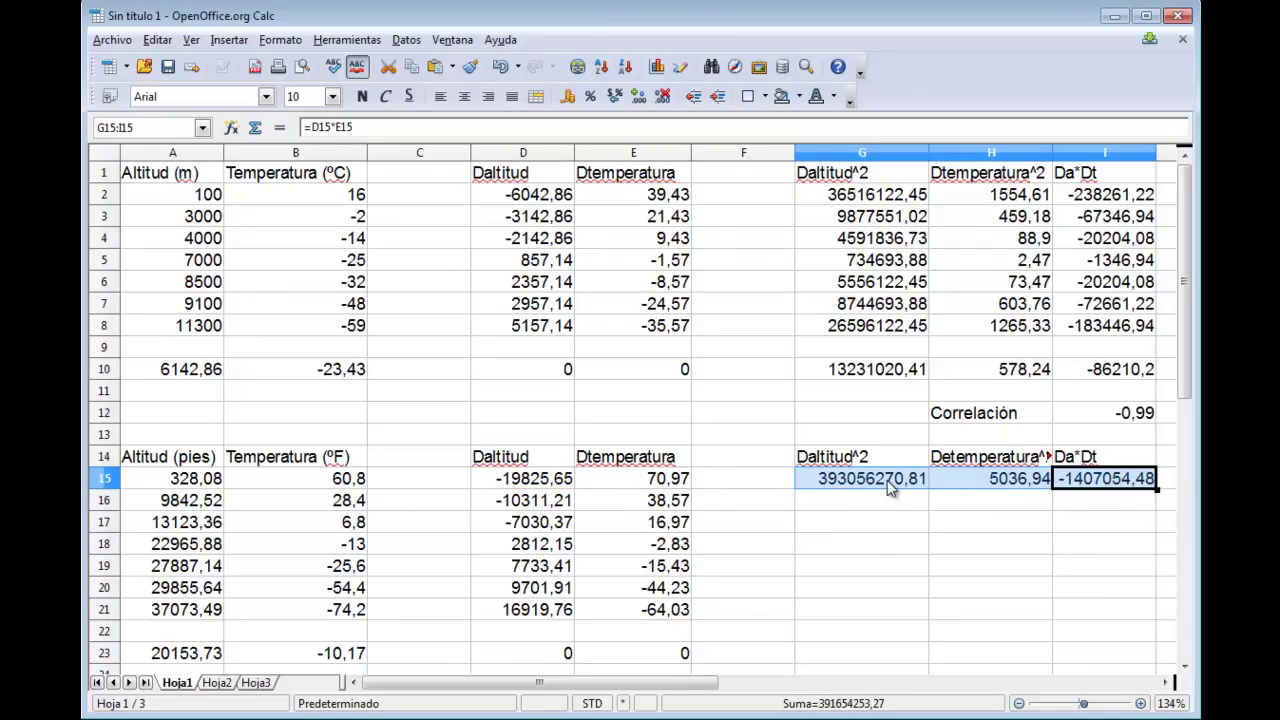
{"action": "key", "text": "shift+Down"}
{"action": "key", "text": "shift+Down"}
{"action": "key", "text": "shift+Down"}
{"action": "key", "text": "shift+Down"}
{"action": "key", "text": "shift+Down"}
{"action": "key", "text": "shift+Down"}
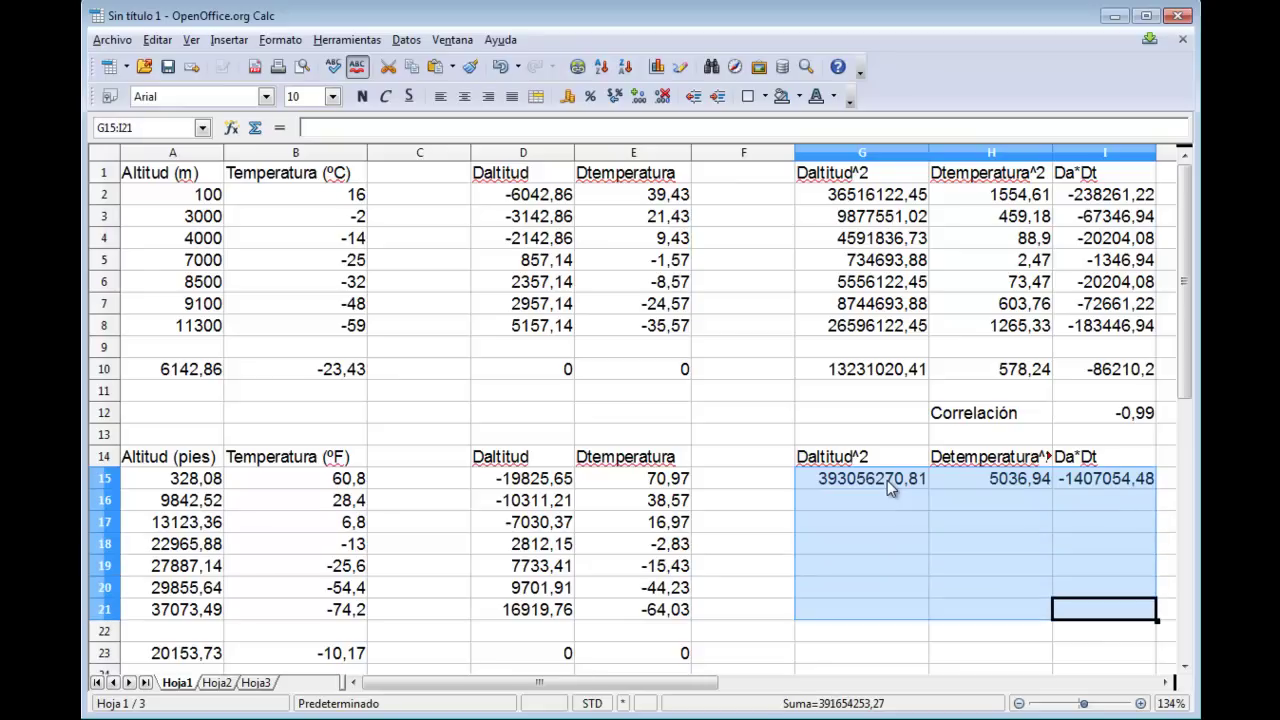
{"action": "key", "text": "ctrl+v"}
{"action": "key", "text": "Return"}
{"action": "key", "text": "Down"}
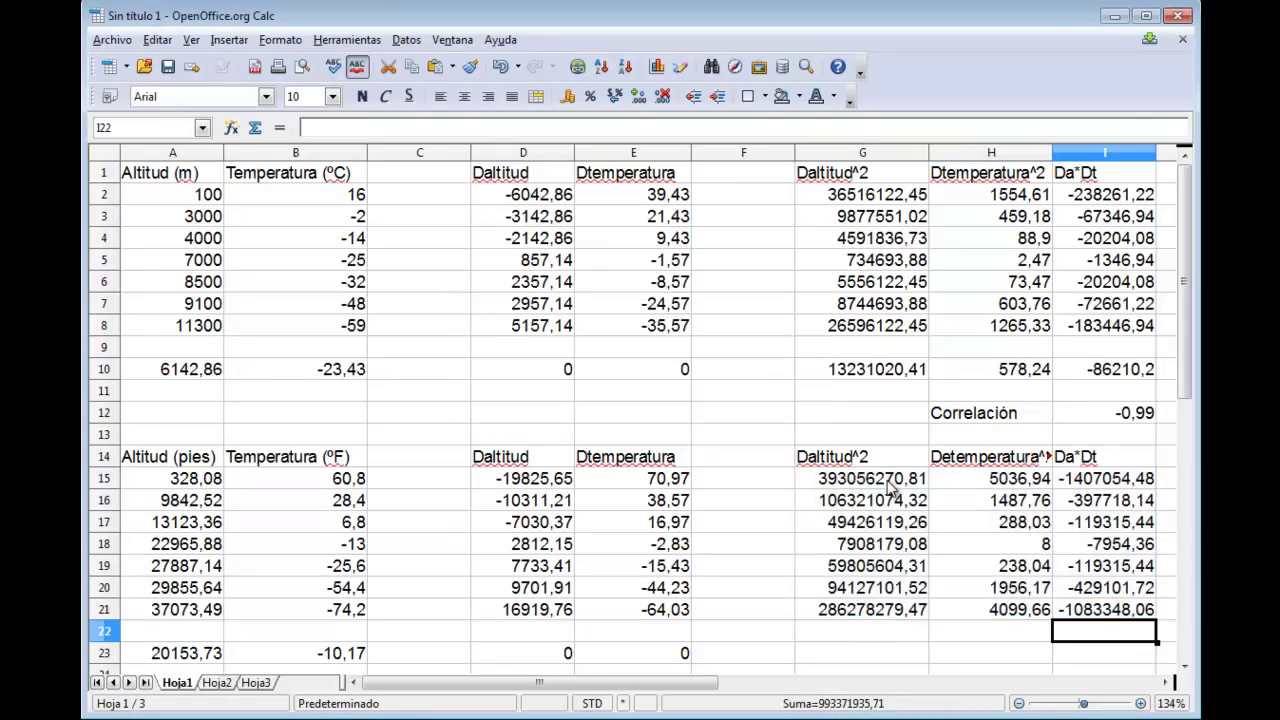
- Enter a PROMEDIO formula in cell I23 that averages the deviation products in I15:I21
{"action": "key", "text": "Down"}
{"action": "type", "text": "=pr"}
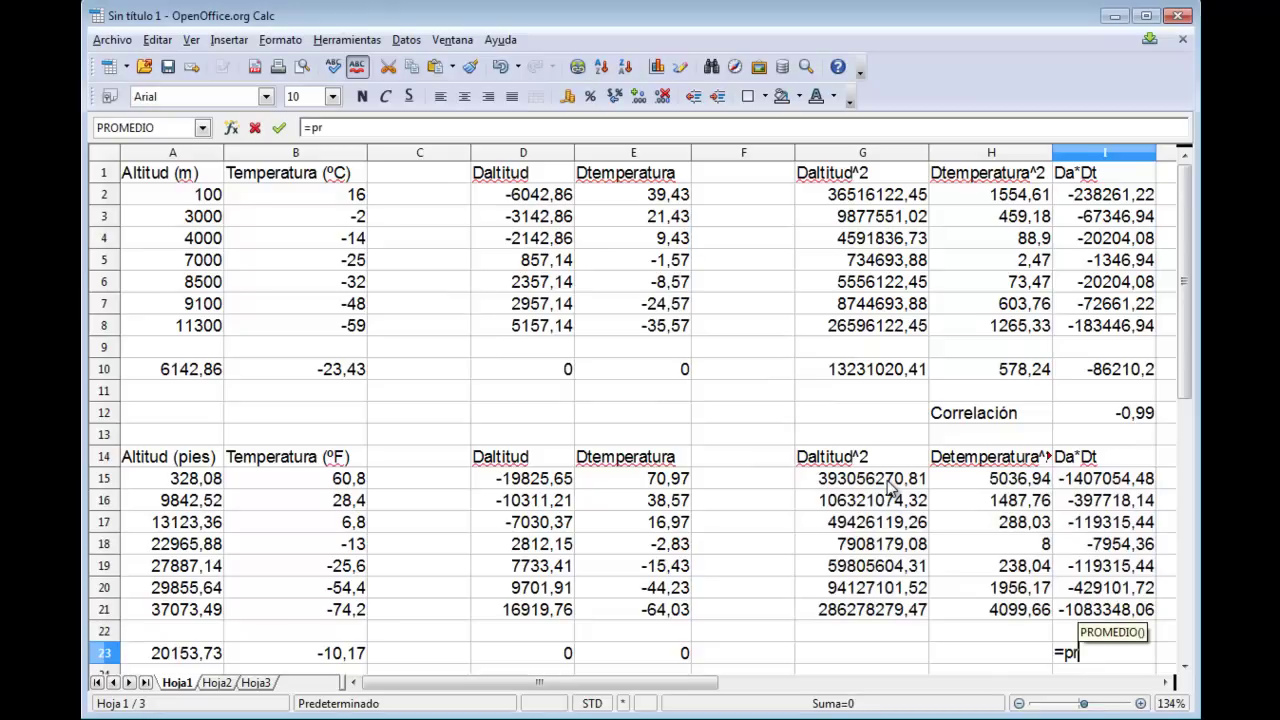
{"action": "type", "text": "omedio("}
{"action": "key", "text": "Up"}
{"action": "key", "text": "Up"}
{"action": "key", "text": "shift+Up"}
{"action": "key", "text": "shift+Up"}
{"action": "key", "text": "shift+Up"}
{"action": "key", "text": "shift+Up"}
{"action": "key", "text": "shift+Up"}
{"action": "key", "text": "shift+Up"}
{"action": "type", "text": ")"}
{"action": "key", "text": "Return"}
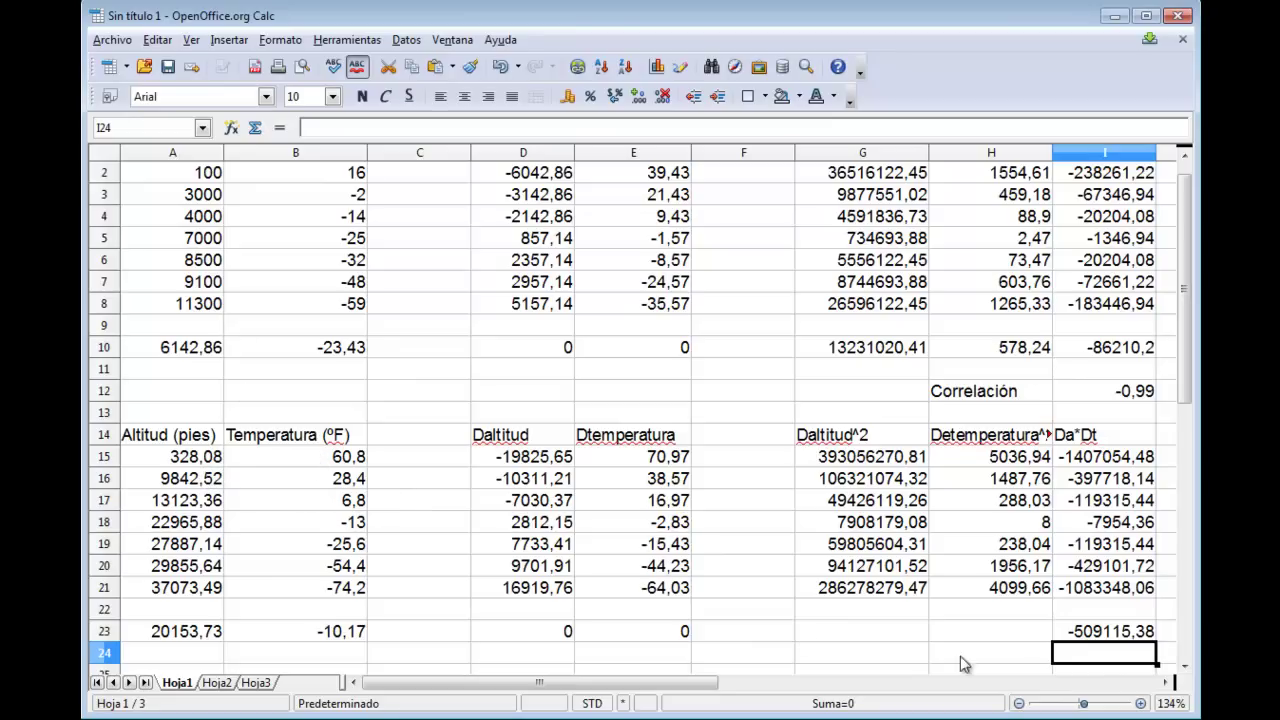
- Copy the average formula from I23 into G23:H23 to average the squared altitude and temperature deviations
{"action": "left_click", "coordinate": [1035, 634]}
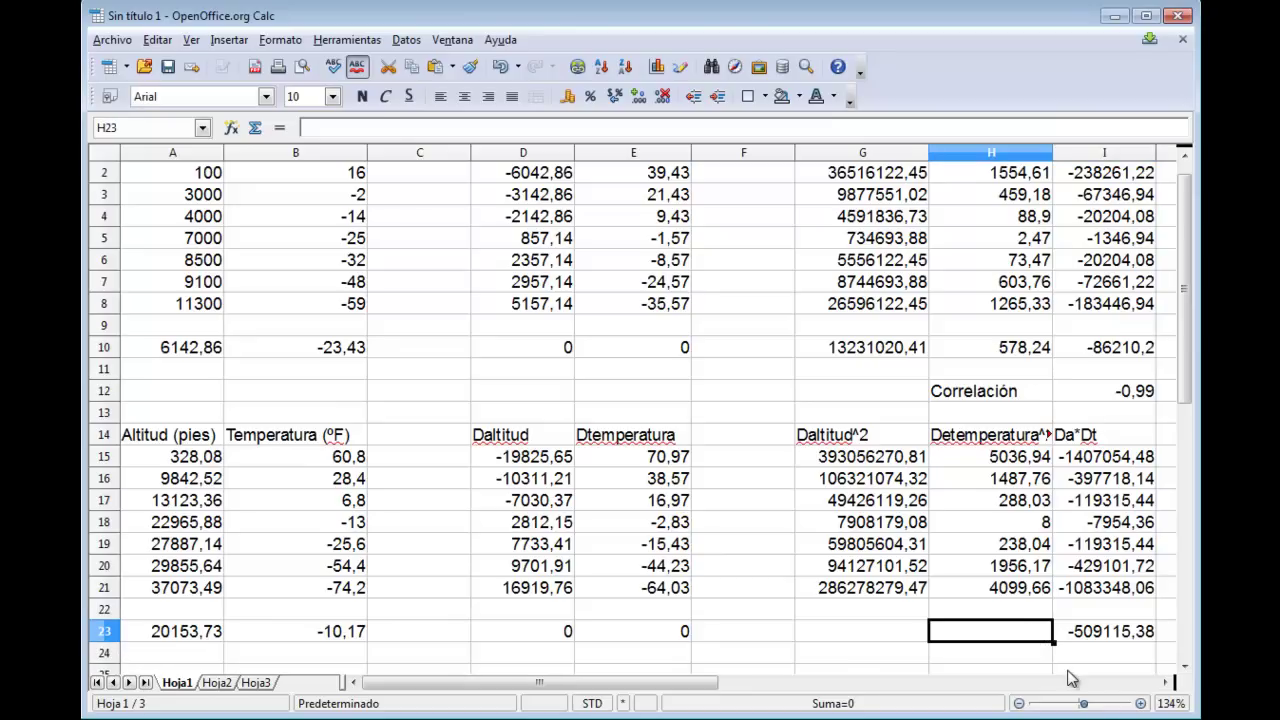
{"action": "key", "text": "Right"}
{"action": "key", "text": "Left"}
{"action": "key", "text": "shift+Left"}
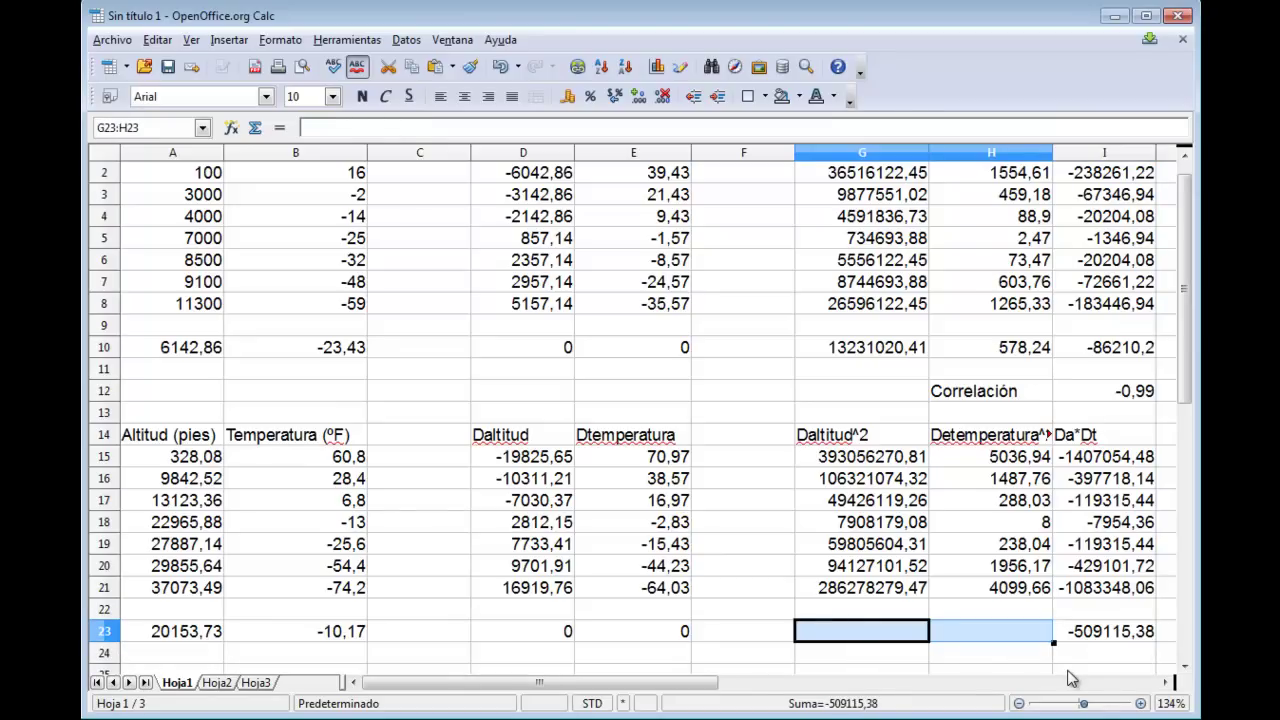
{"action": "key", "text": "ctrl+v"}
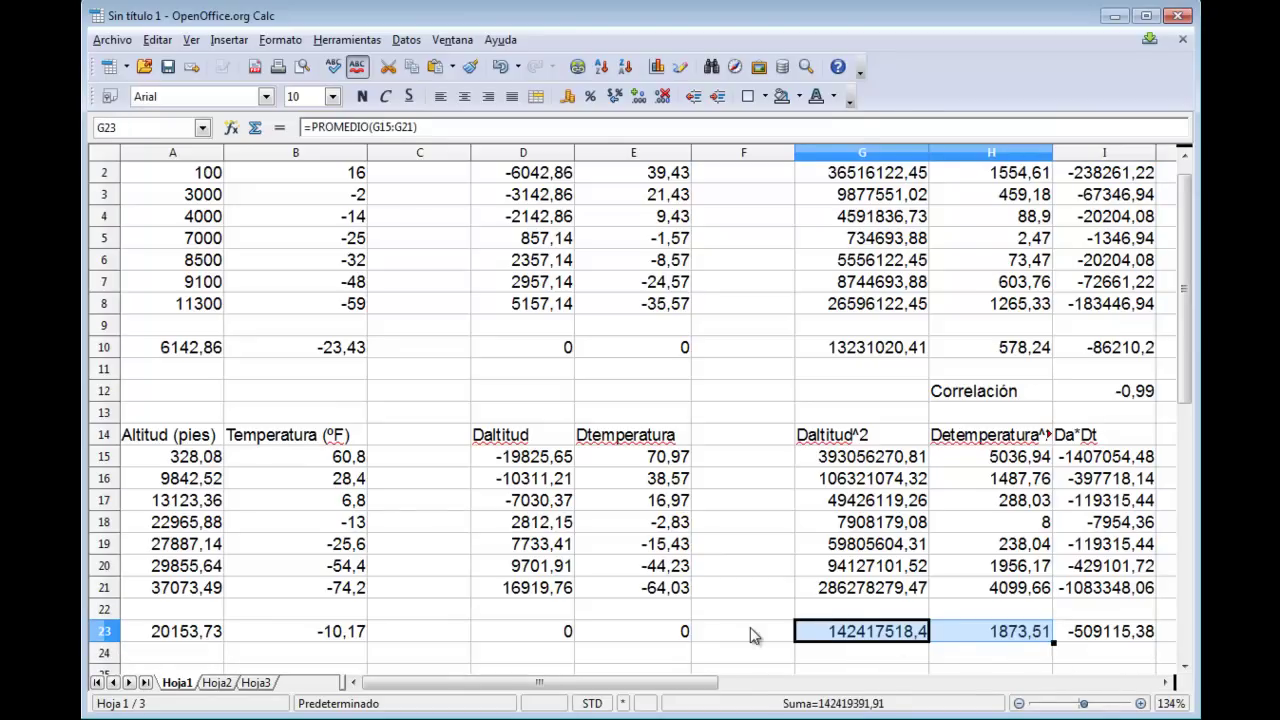
{"action": "left_click", "coordinate": [750, 627]}
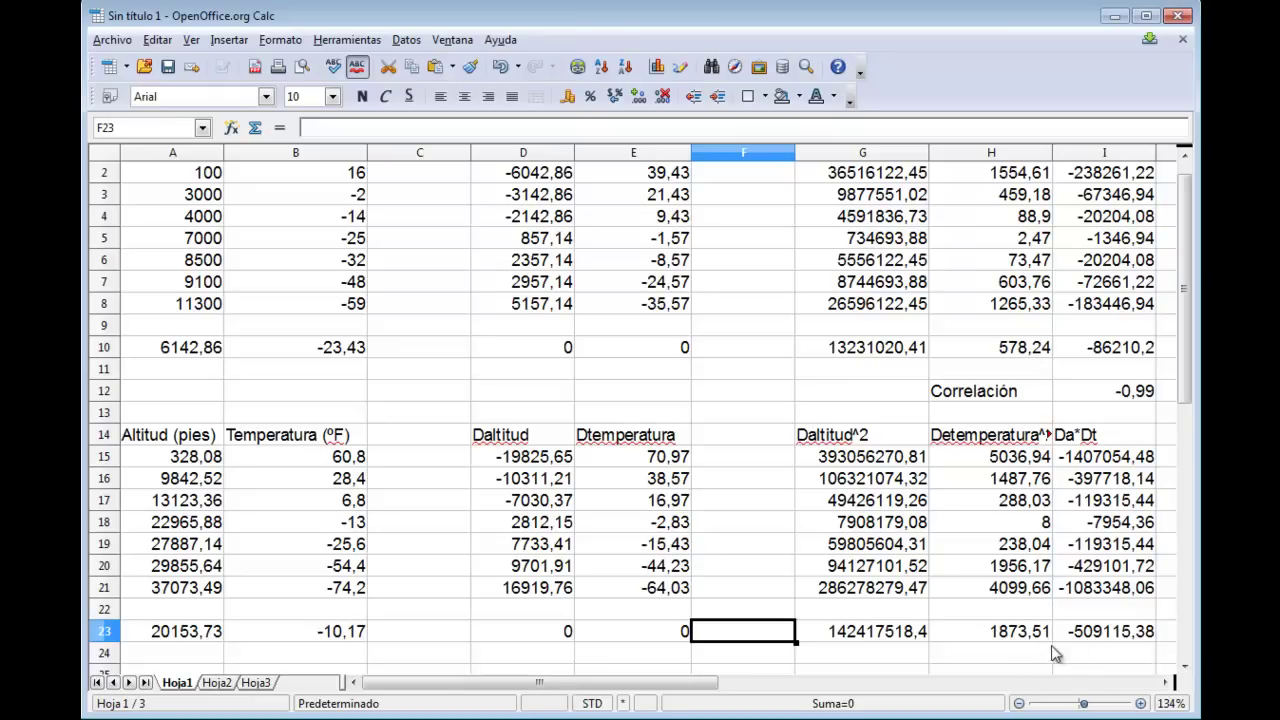
- Enter the label "Correlación" in cell H25, below the averages of the converted data
{"action": "left_click", "coordinate": [1184, 665]}
{"action": "left_click", "coordinate": [1184, 665]}
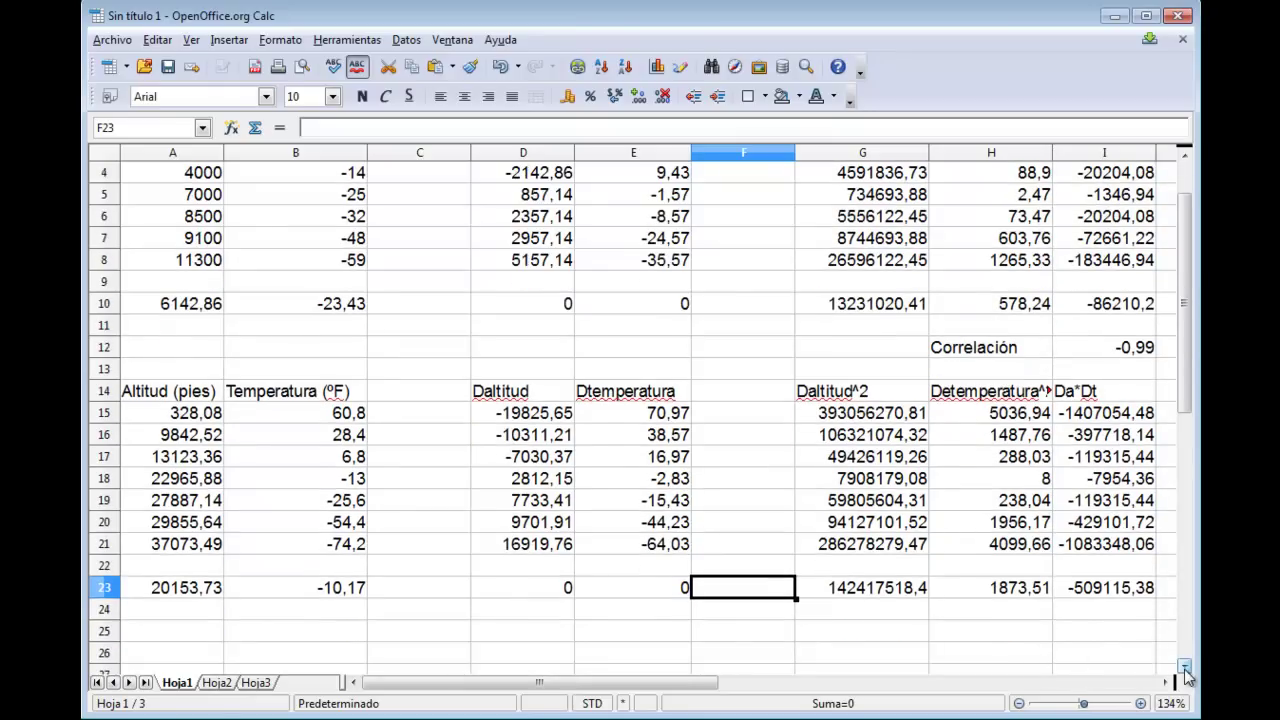
{"action": "left_click", "coordinate": [1023, 631]}
{"action": "type", "text": "Correlación"}
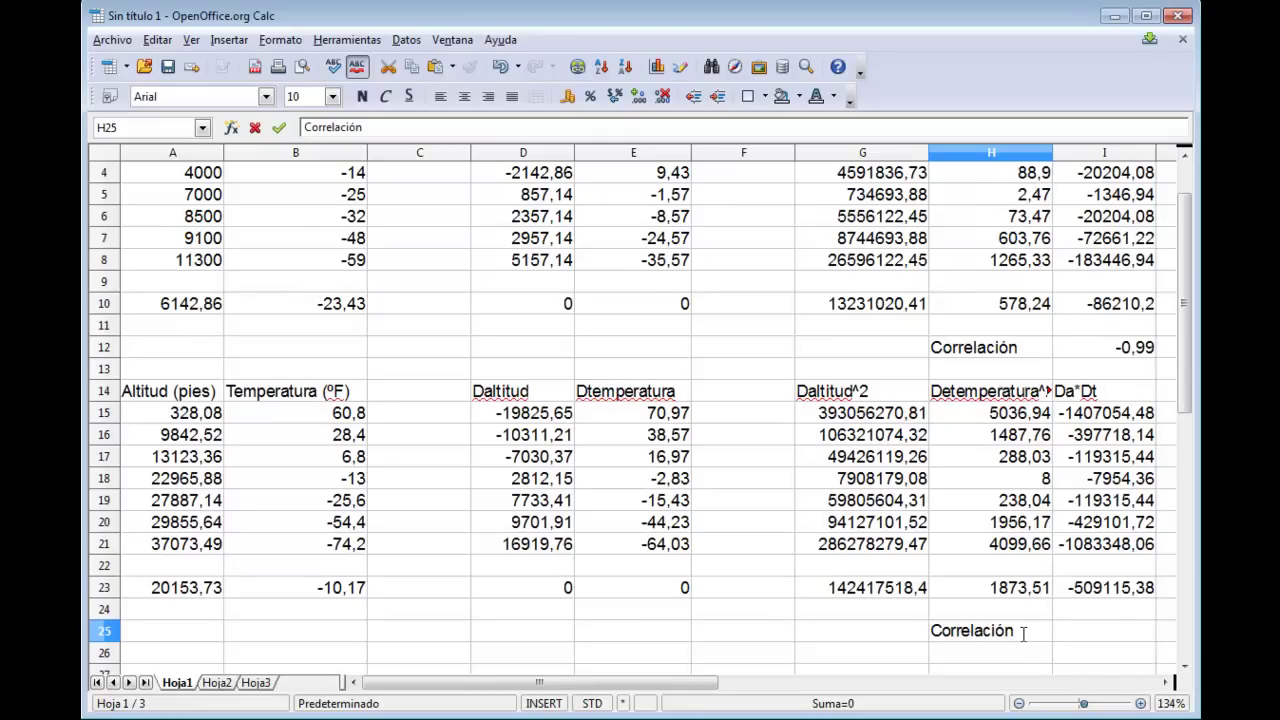
- Enter the formula =I23/raiz(G23*H23) in cell I25 to calculate the correlation of the converted data
{"action": "left_click", "coordinate": [1094, 643]}
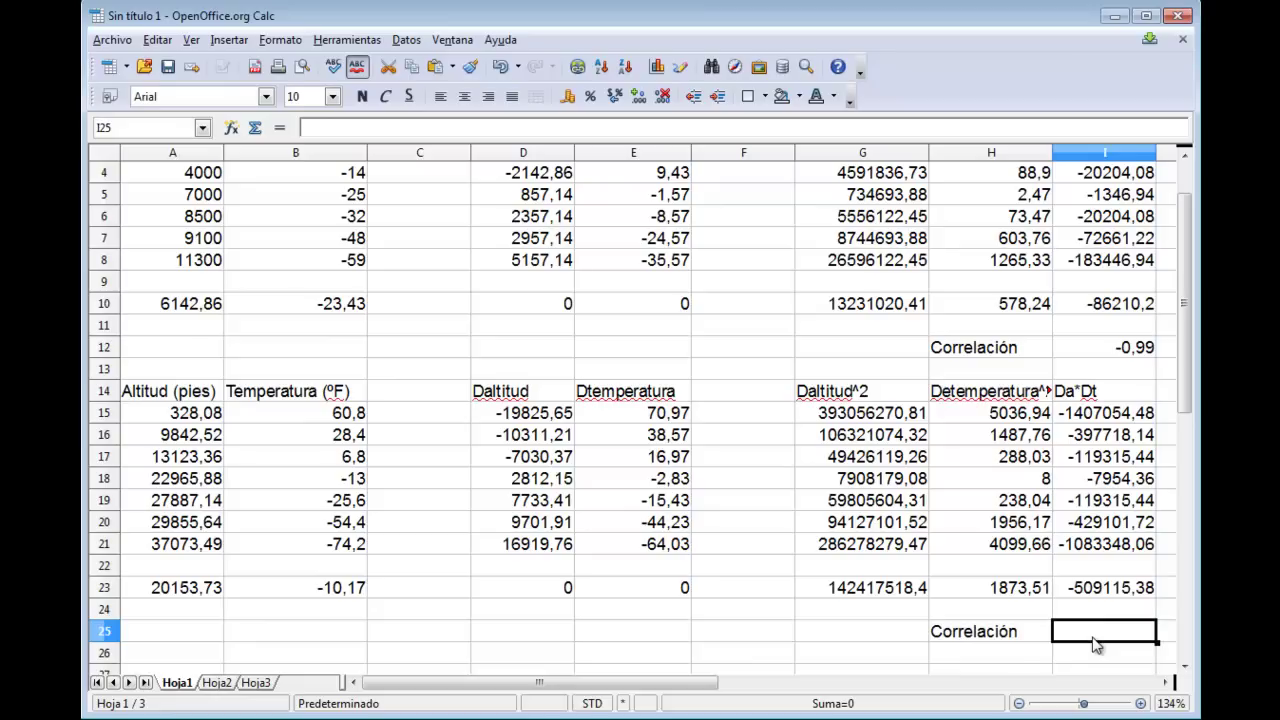
{"action": "type", "text": "="}
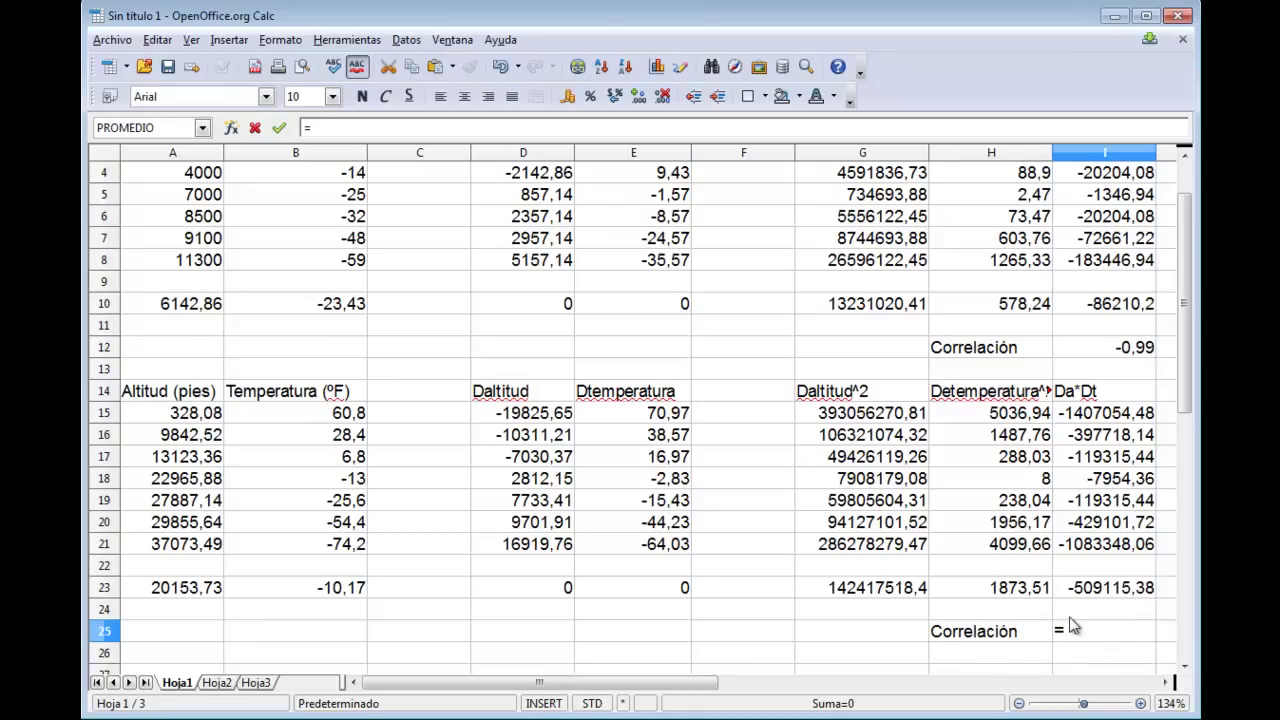
{"action": "left_click", "coordinate": [1100, 594]}
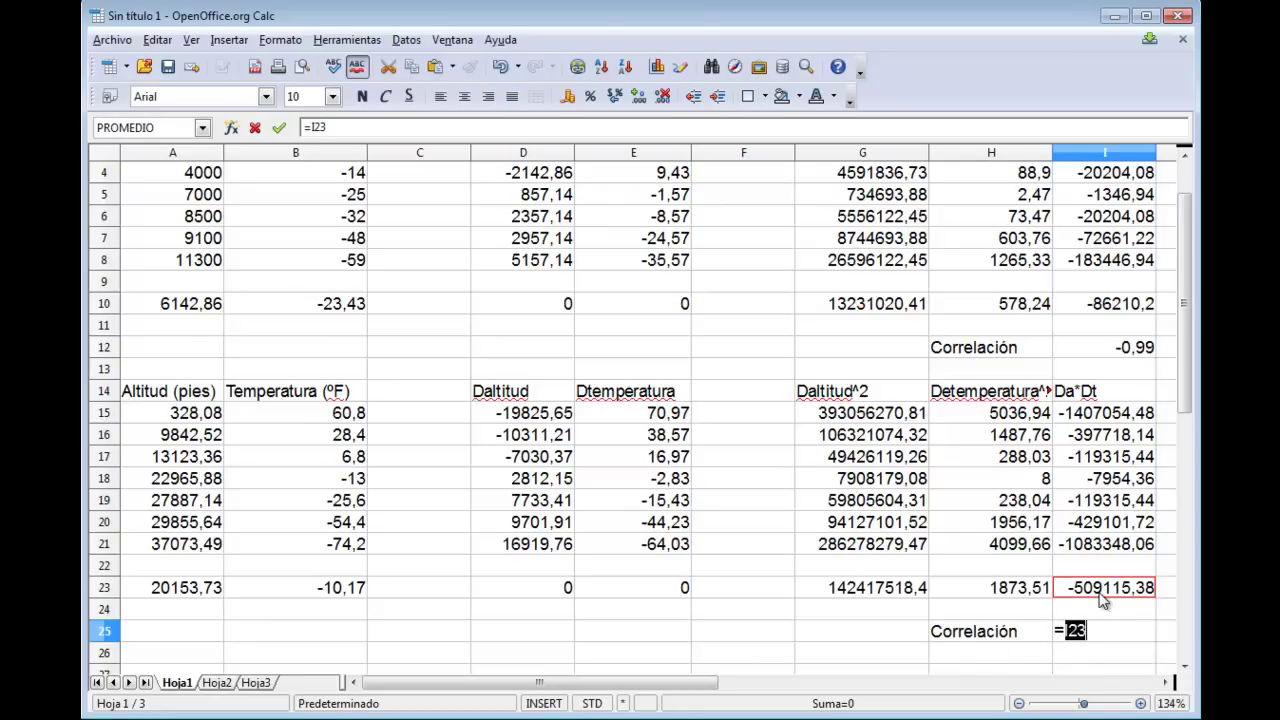
{"action": "type", "text": "/raiz("}
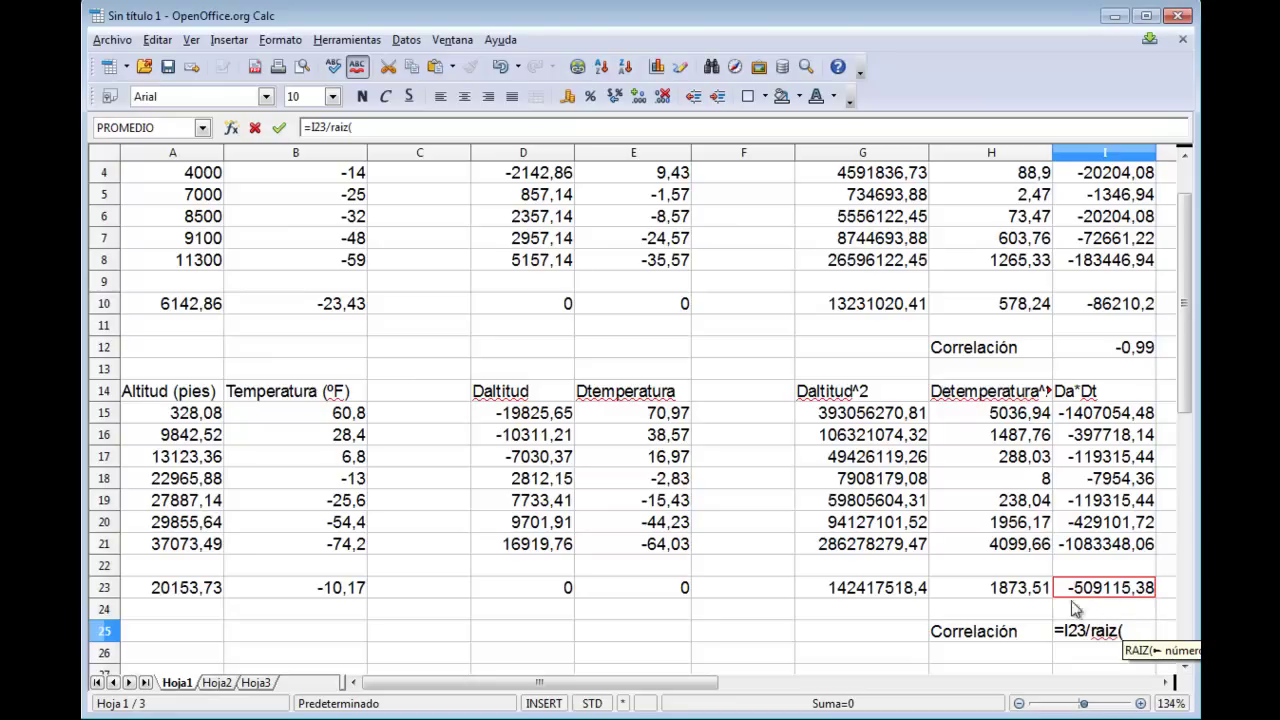
{"action": "left_click", "coordinate": [898, 590]}
{"action": "type", "text": "*"}
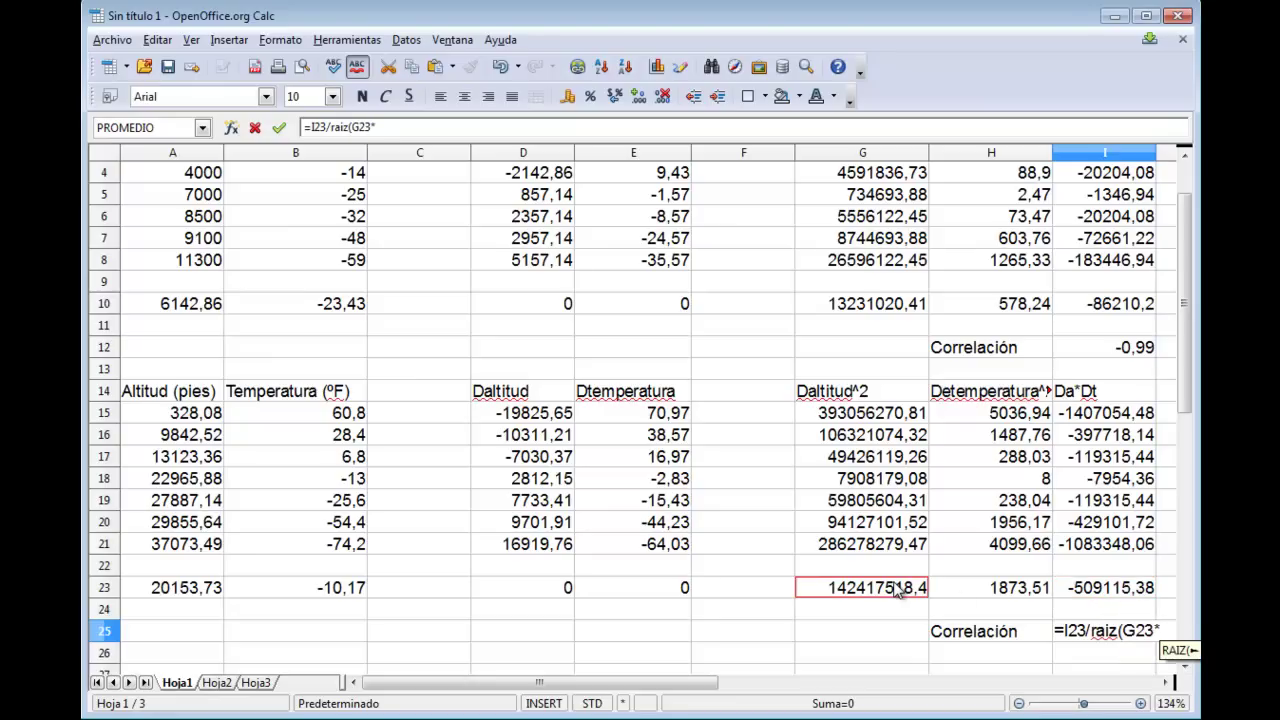
{"action": "left_click", "coordinate": [969, 587]}
{"action": "type", "text": ")"}
{"action": "key", "text": "Return"}
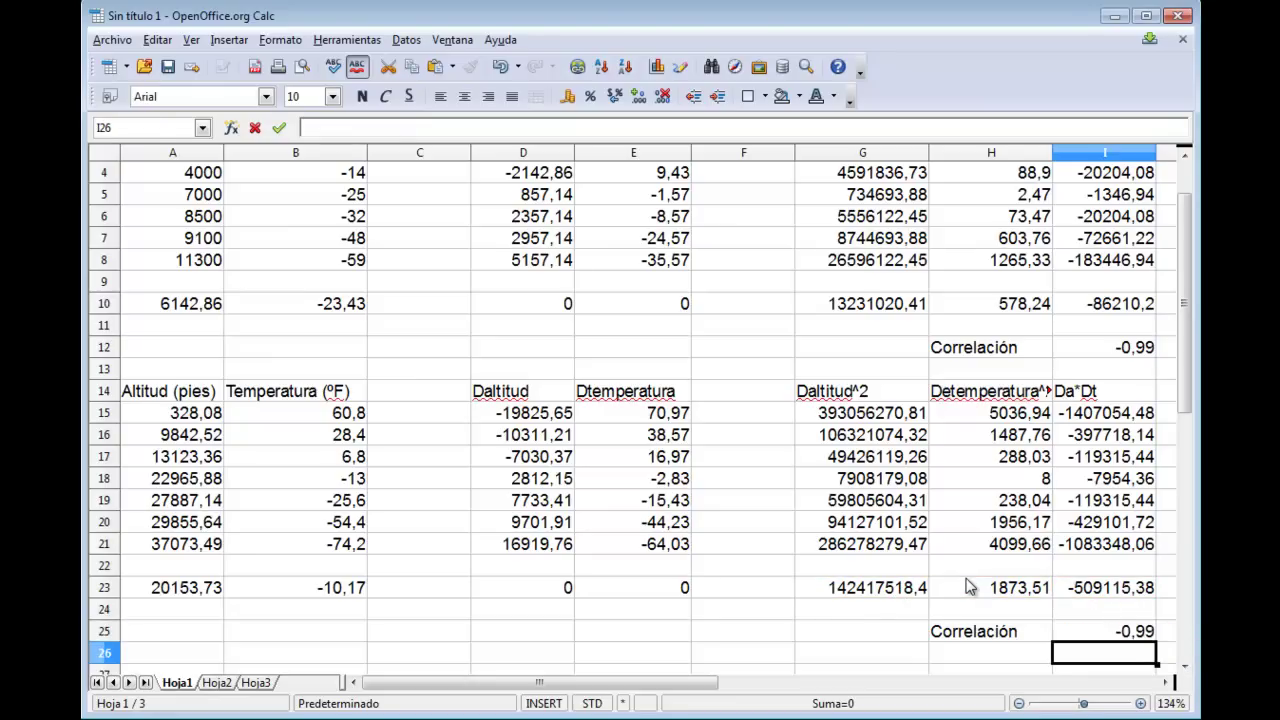